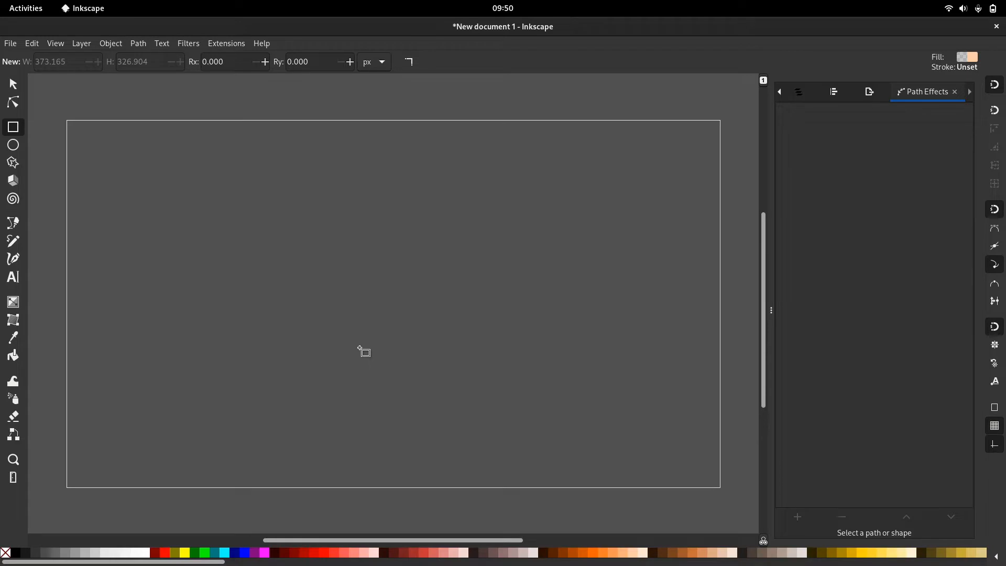
- Draw a rectangle in the upper-left area of the page and set its width and height to 100 px
drag(203, 186, 359, 348)
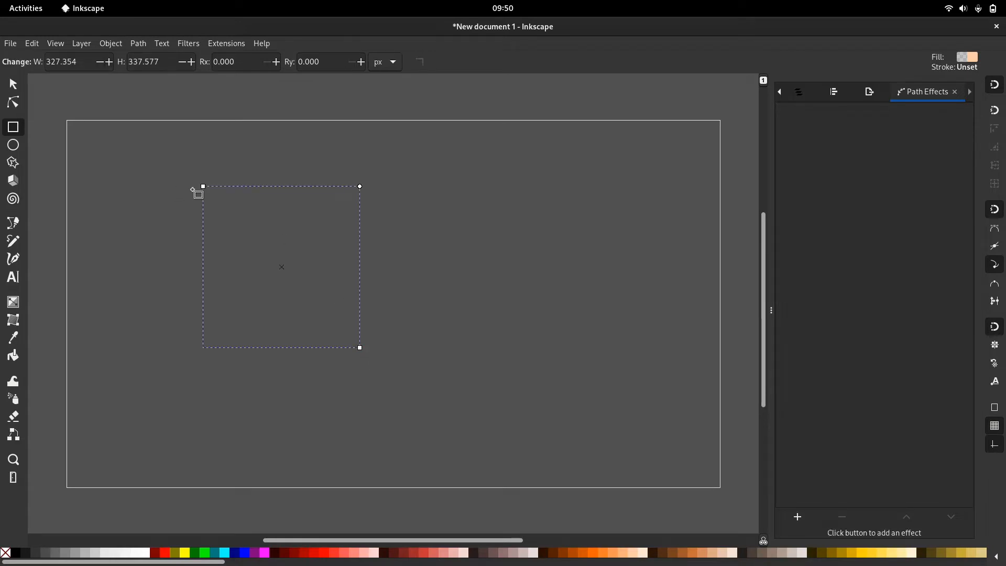
triple_click(89, 61)
text(1)
key(Tab)
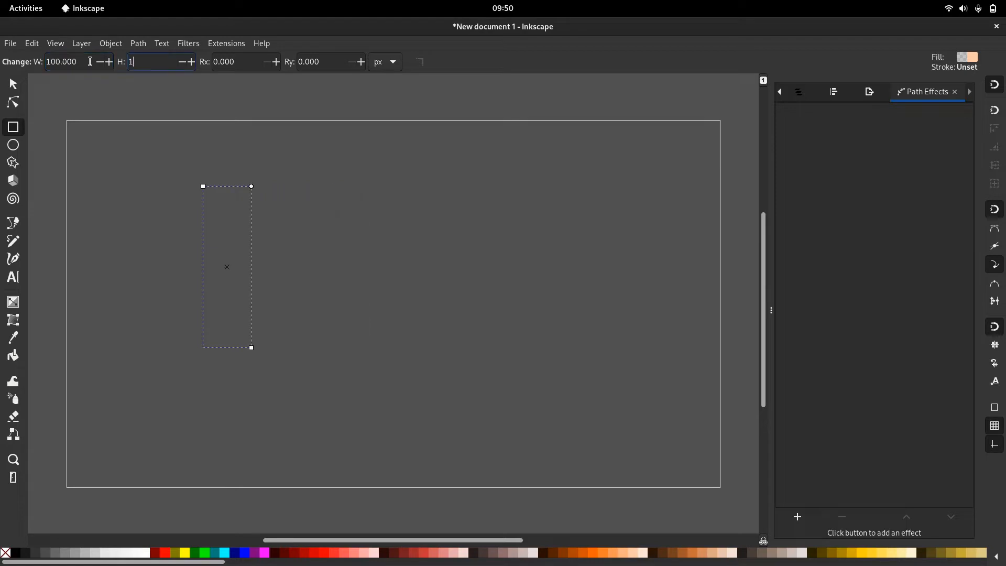
text(100)
key(Return)
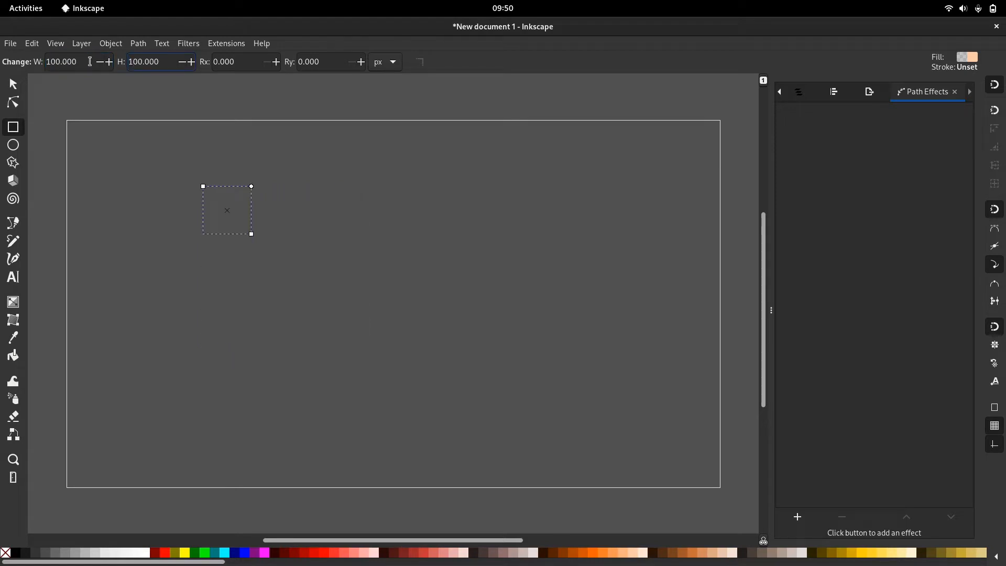
- Fill the square with the flat salmon colour de8787 and set the fill's alpha to 100
click(446, 556)
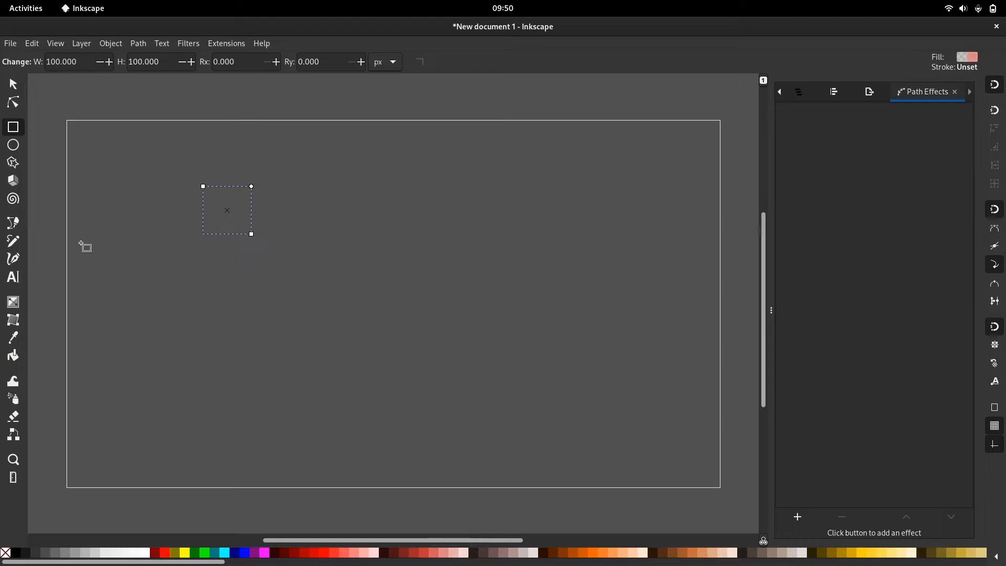
click(12, 83)
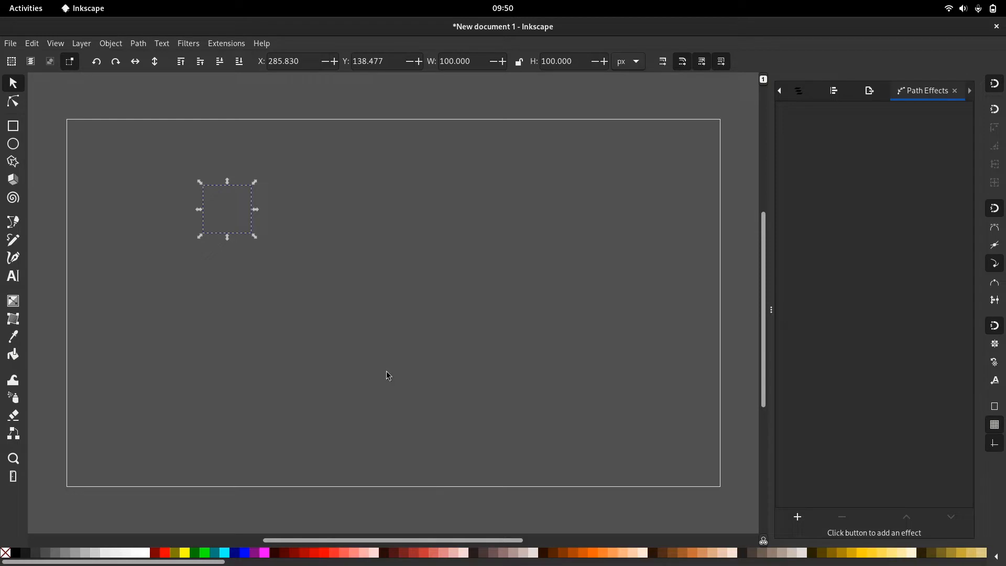
click(798, 92)
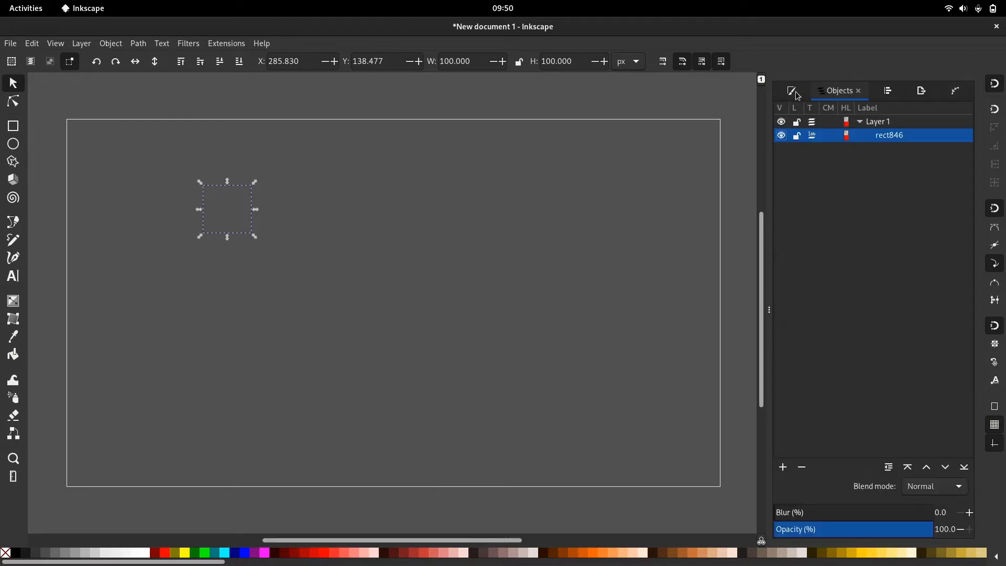
click(793, 92)
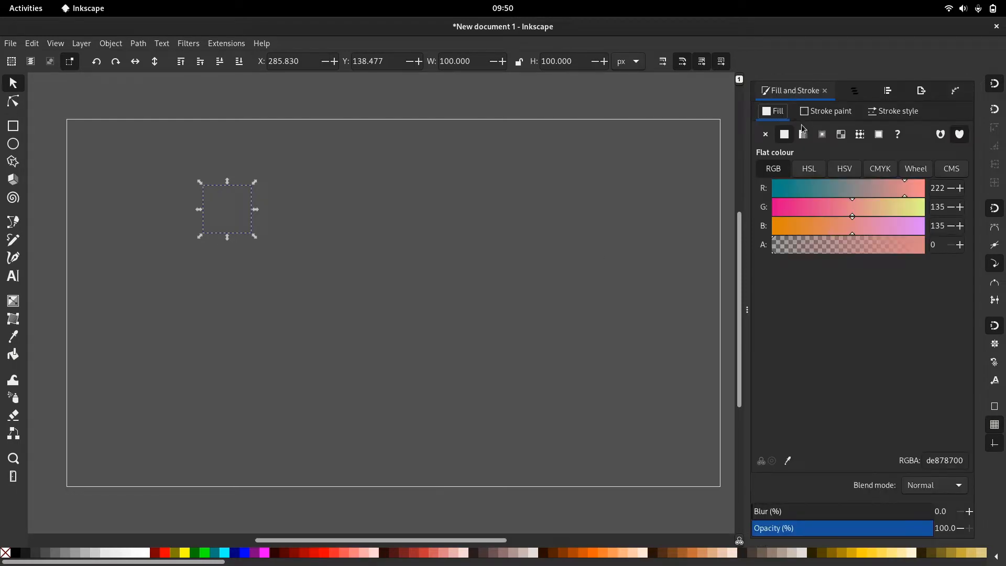
click(839, 251)
click(932, 247)
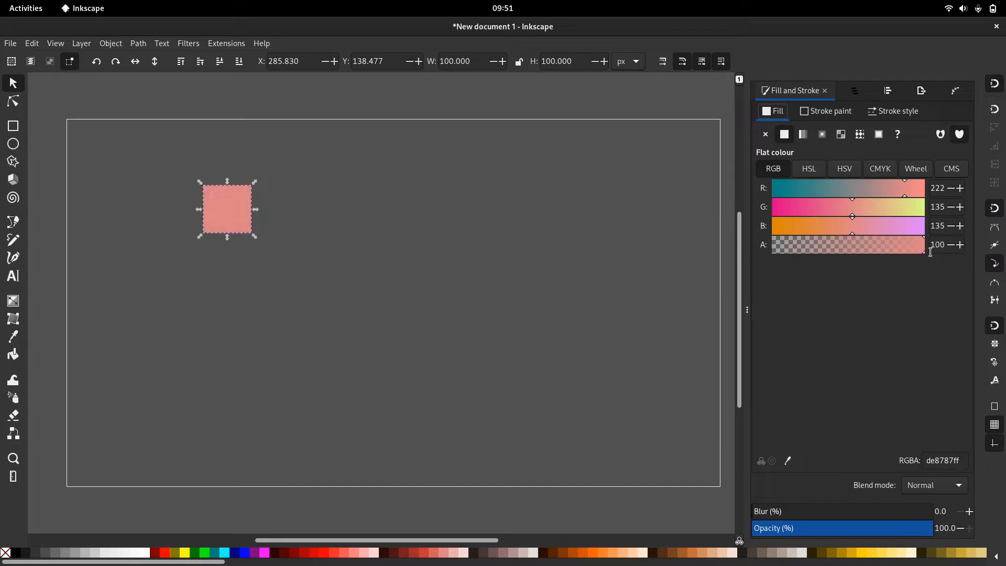
click(370, 242)
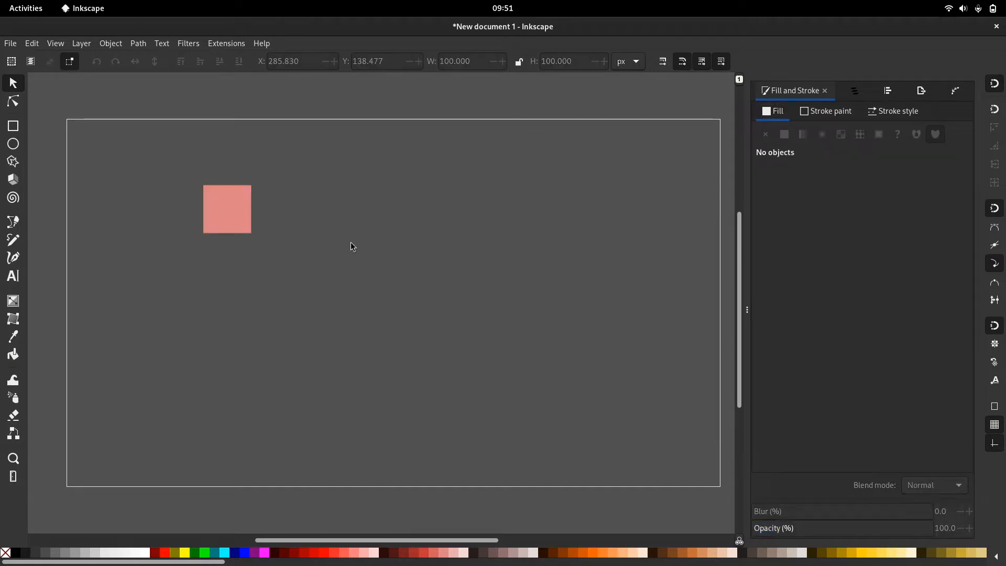
- Start a regular Bézier path at the square's top-left corner and run it straight down to the bottom-left corner
scroll(372, 257, up, 2)
scroll(371, 257, left, 3)
scroll(306, 241, up, 4)
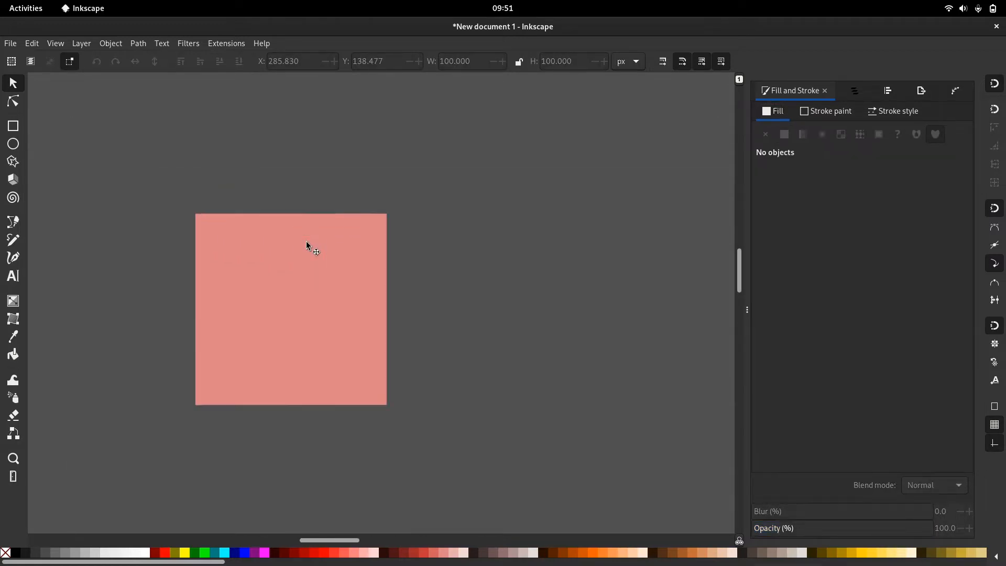
key(b)
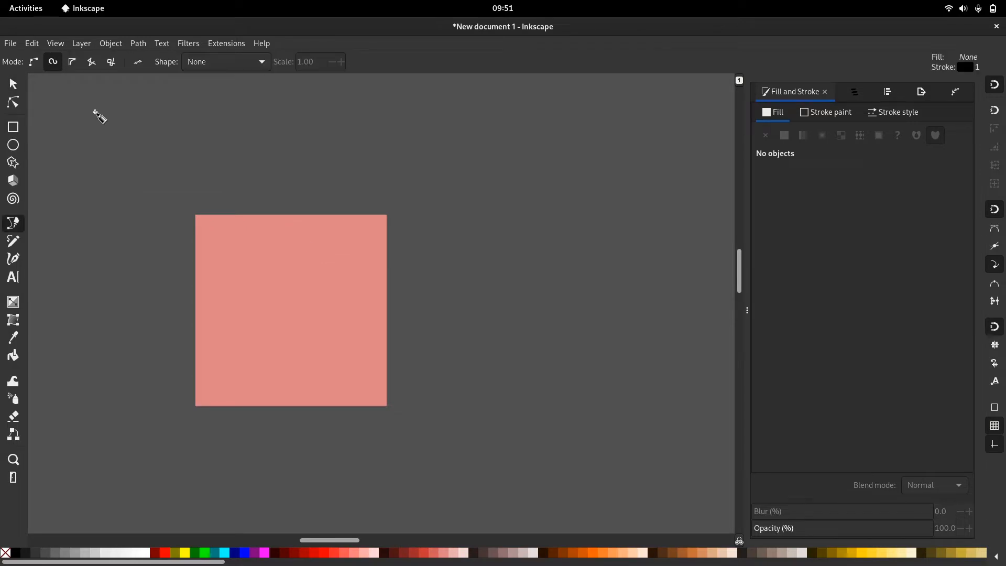
click(34, 67)
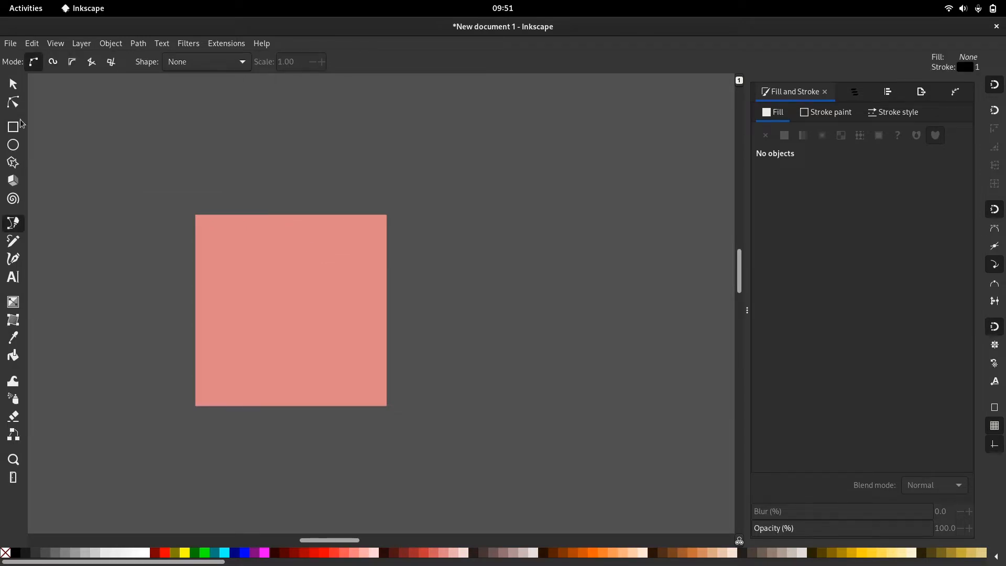
click(195, 215)
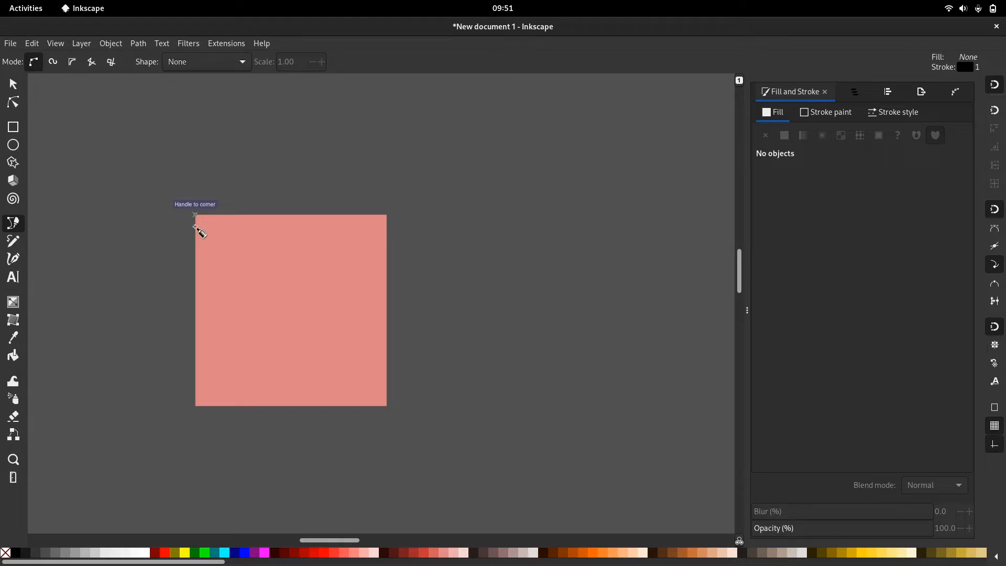
click(195, 407)
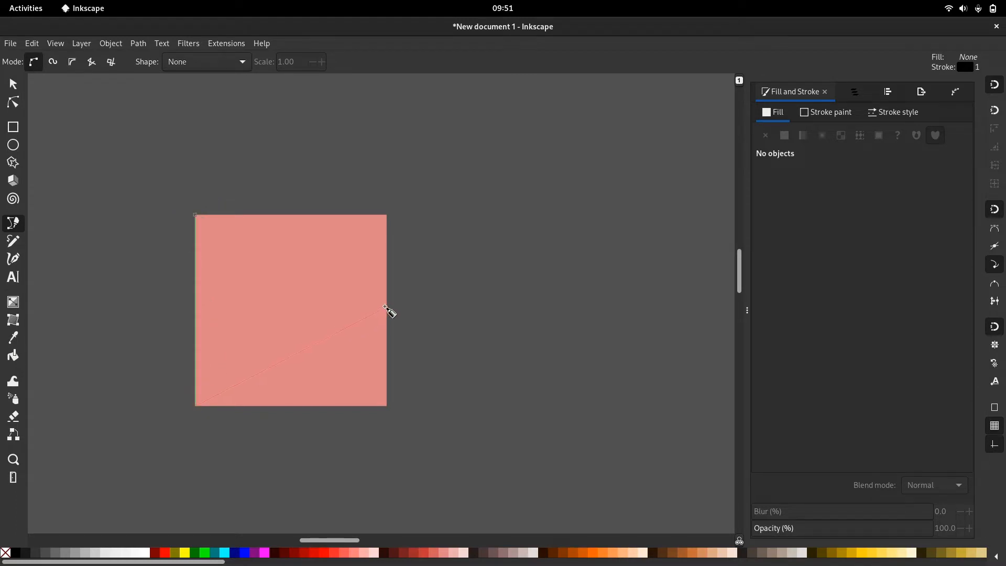
- Enable snapping to object centres and line midpoints, and close the triangle through the midpoint of the square's right edge
click(994, 348)
click(994, 301)
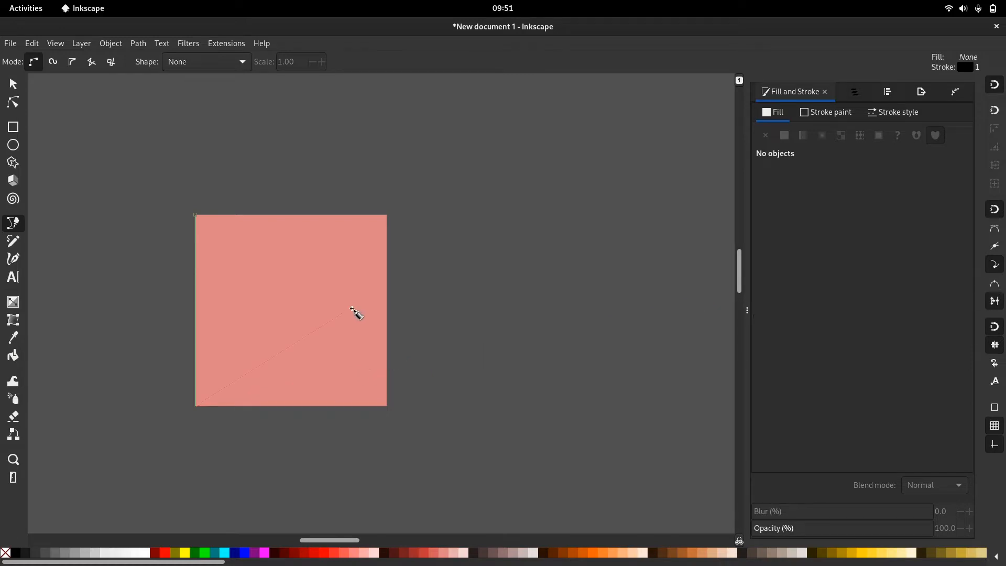
click(386, 310)
click(194, 214)
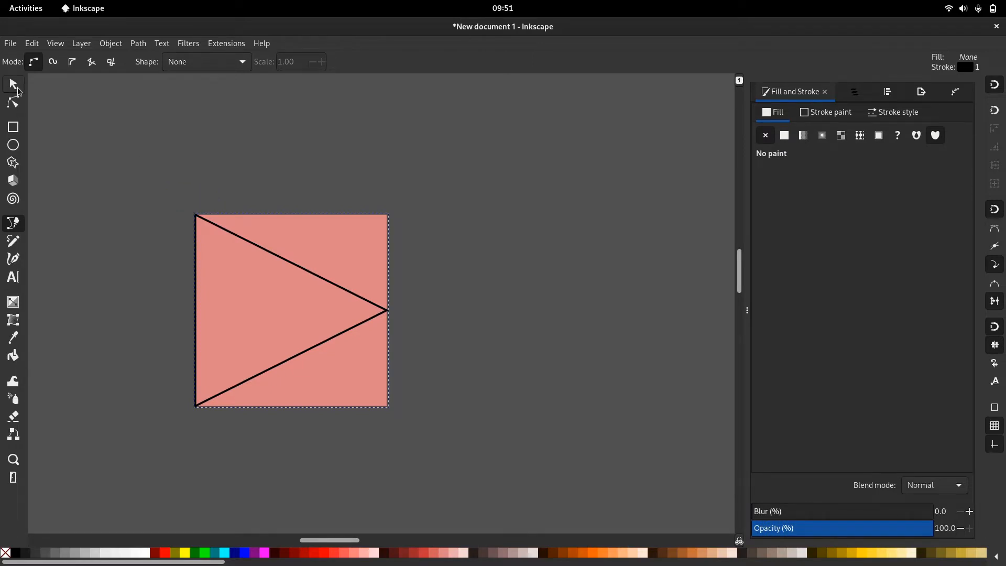
click(16, 87)
key(Escape)
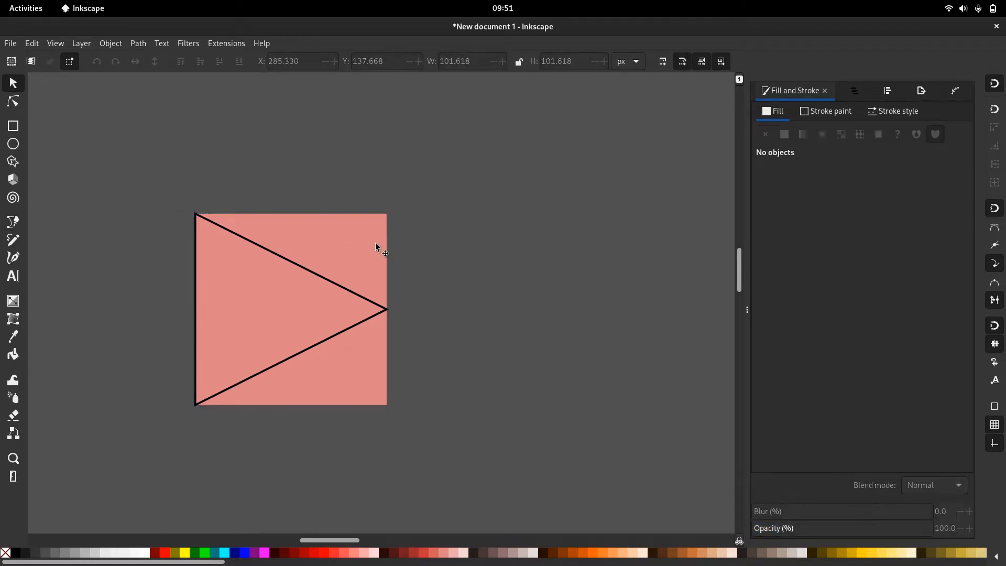
- Delete the square behind the triangle and narrow the triangle to about 89 px wide
click(376, 247)
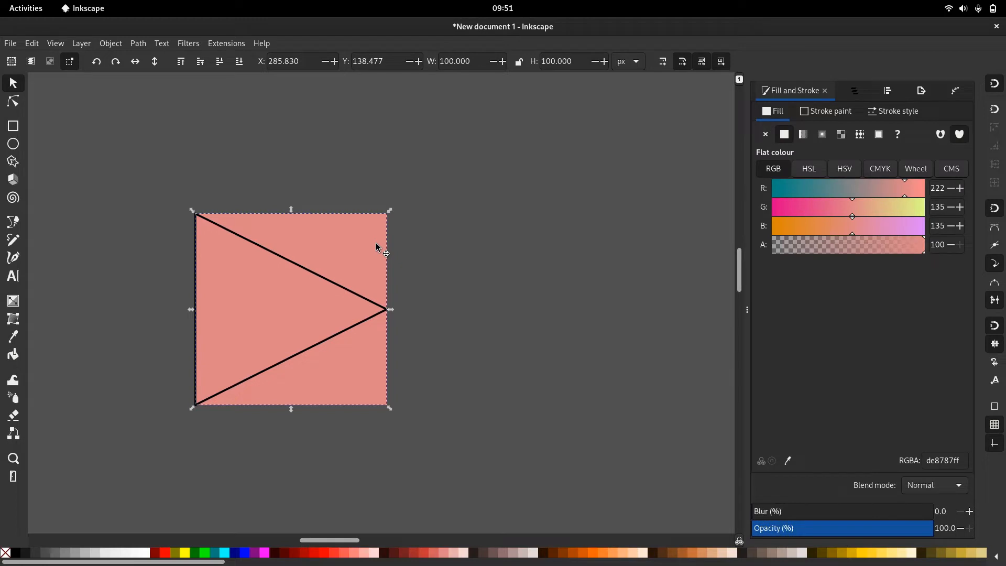
key(Delete)
drag(367, 245, 451, 253)
drag(214, 198, 501, 388)
mouse_move(474, 321)
mouse_down()
mouse_move(426, 328)
mouse_move(453, 328)
mouse_up()
click(479, 328)
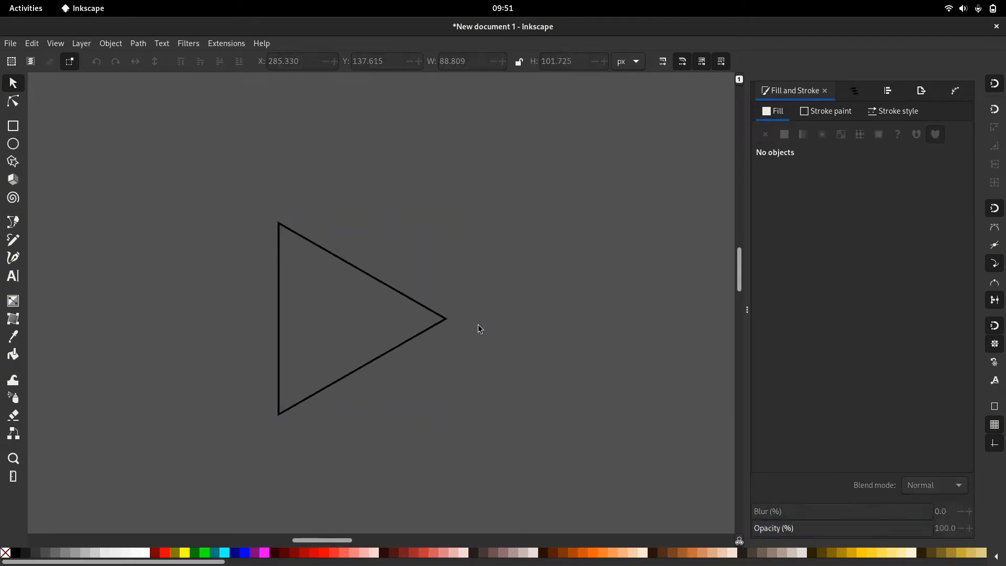
- Apply the Corners (Fillet/Chamfer) path effect to the triangle with a radius of 16 px
click(437, 319)
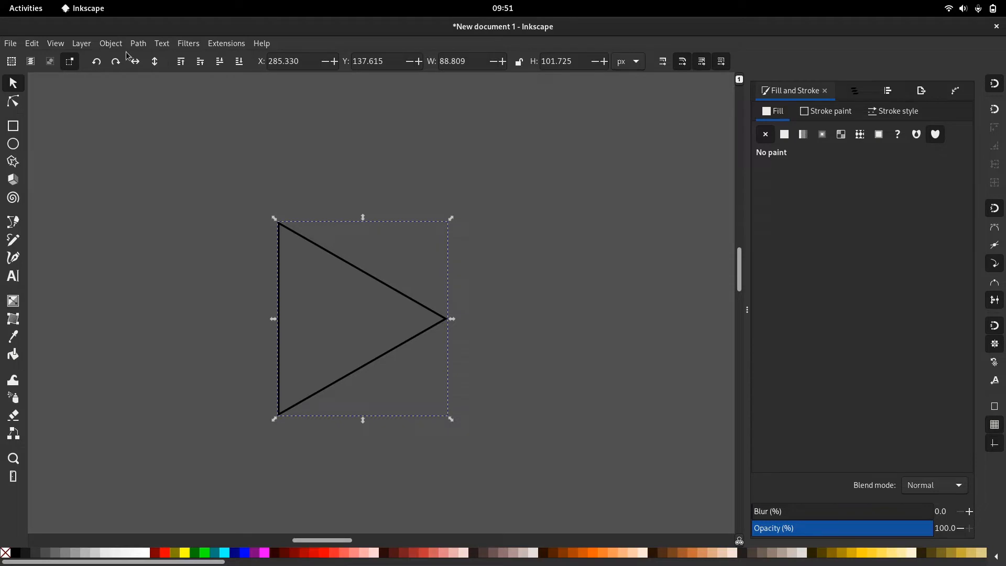
click(137, 43)
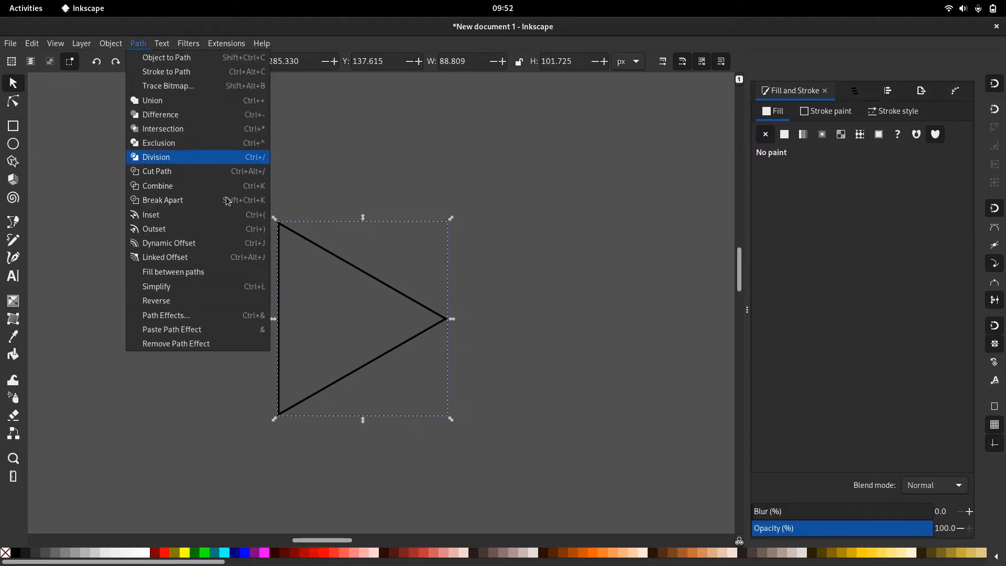
click(210, 321)
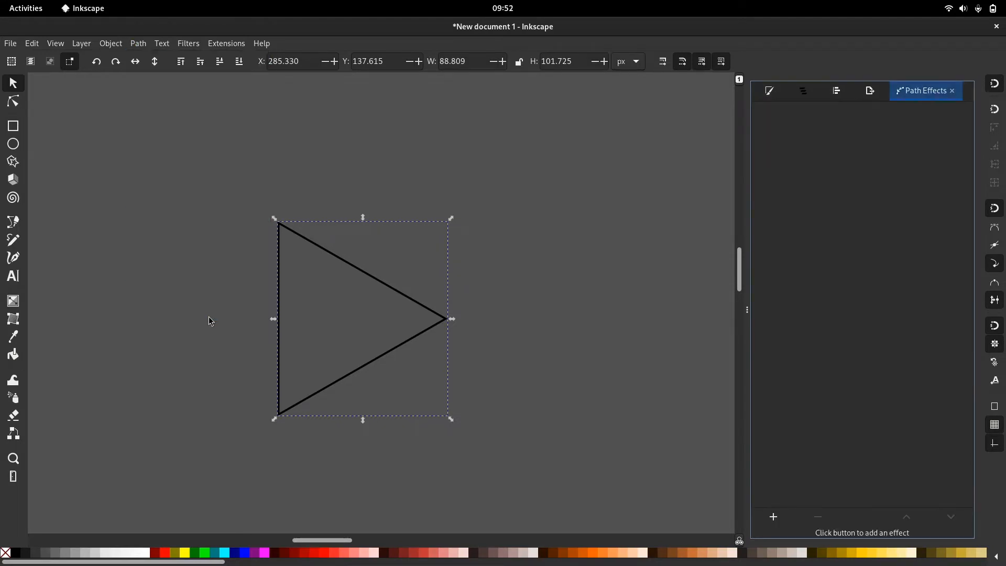
click(770, 515)
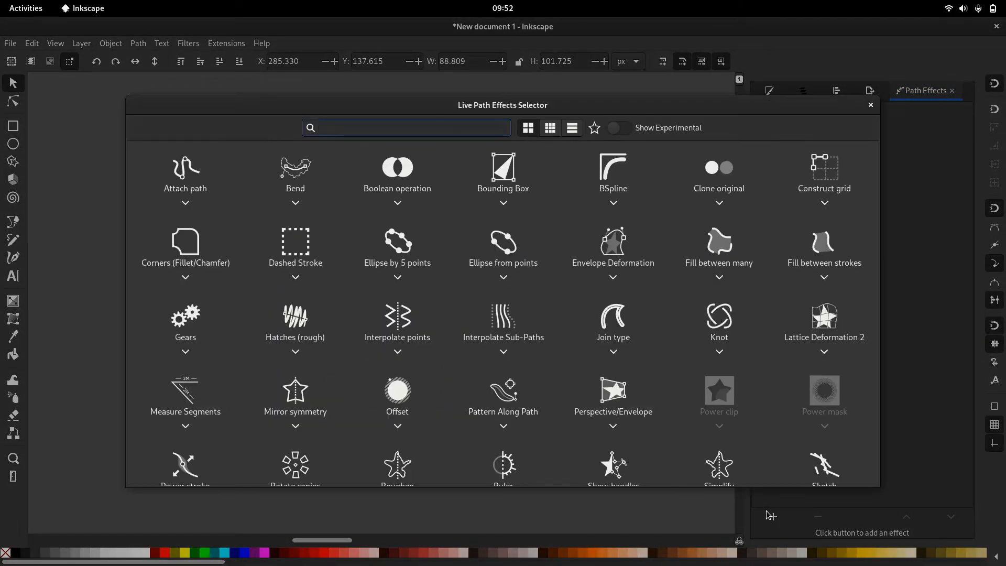
click(184, 246)
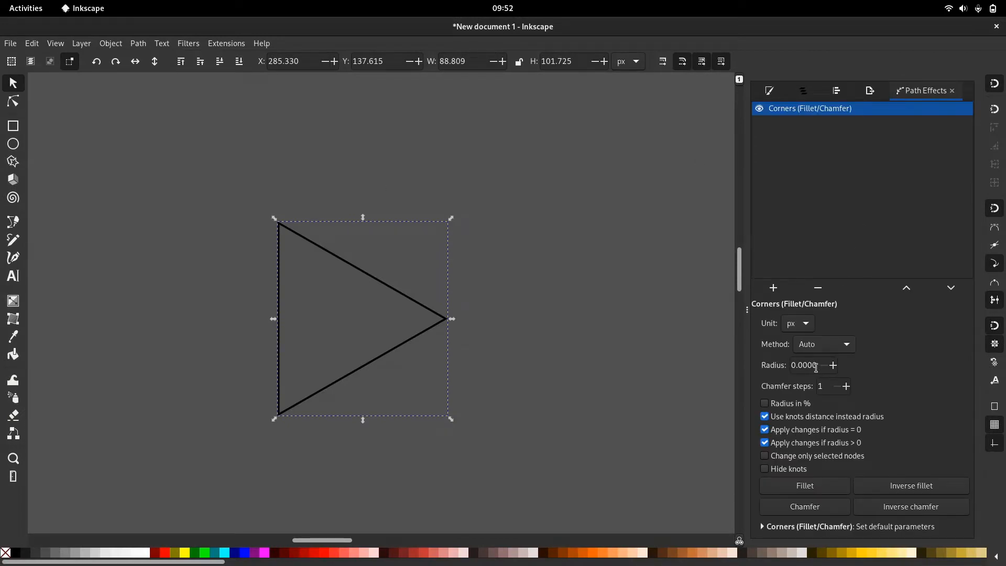
double_click(815, 368)
text(16)
key(Return)
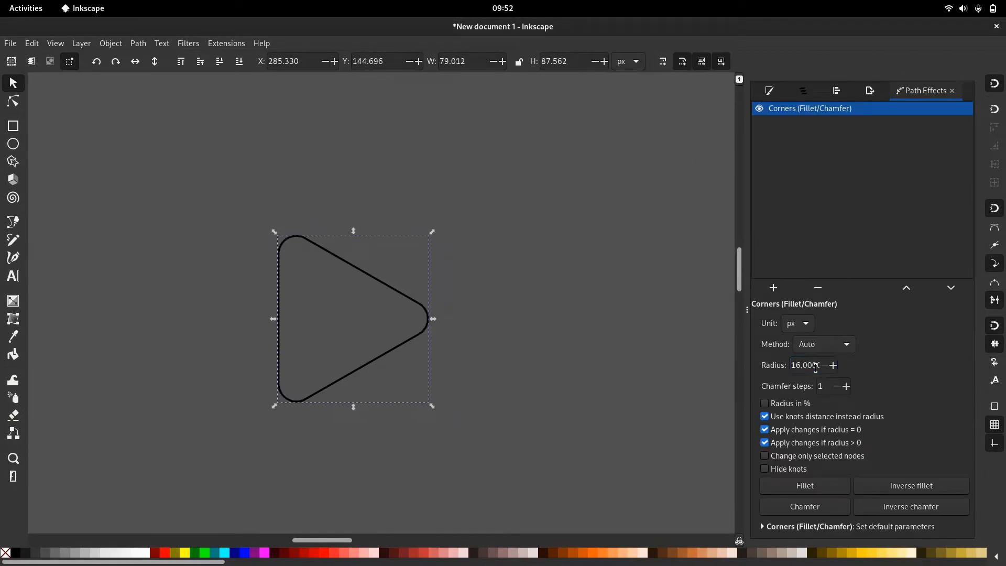
click(502, 271)
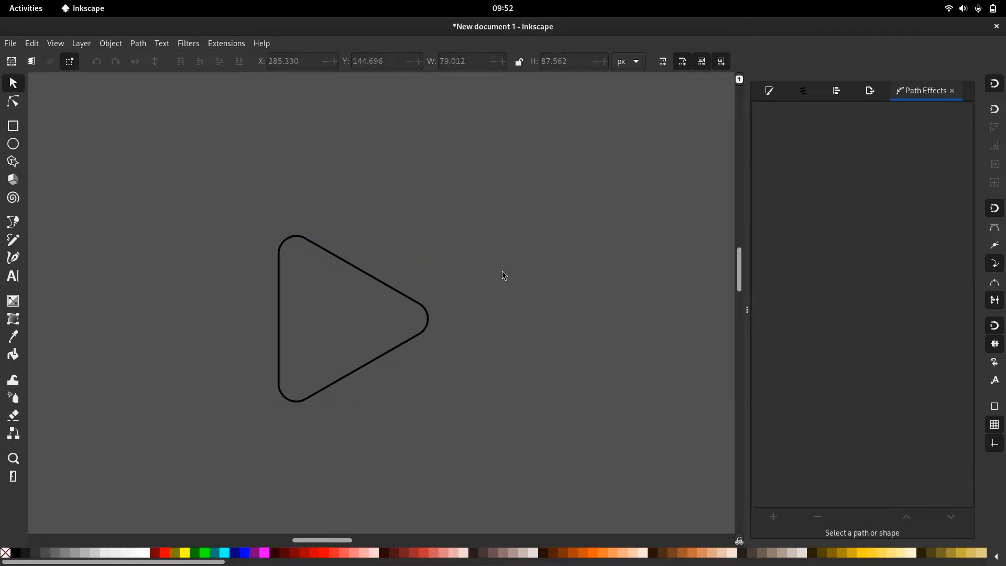
- Duplicate the rounded triangle in place
click(397, 292)
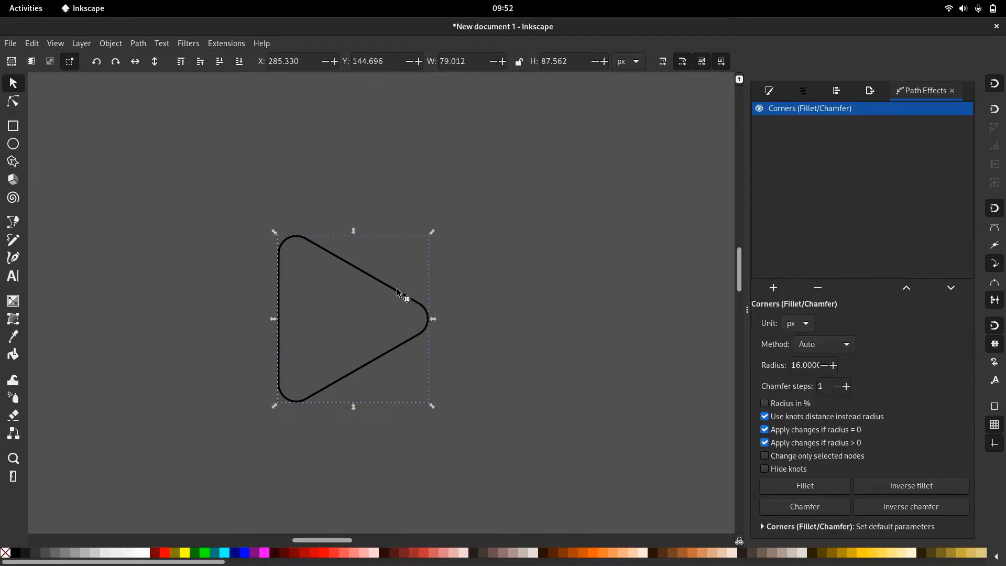
right_click(396, 289)
click(443, 311)
click(477, 277)
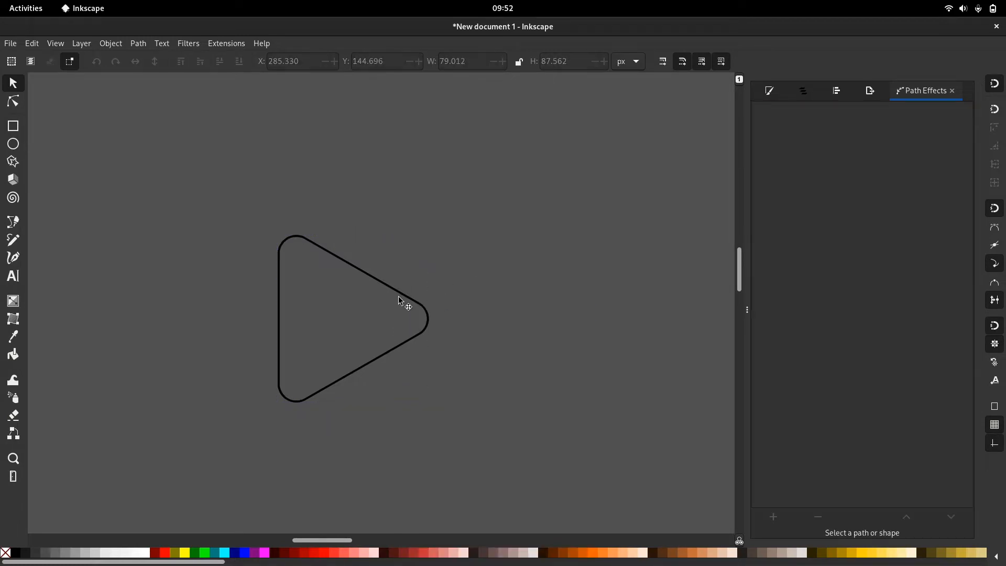
- Remove the stroke from the top copy of the rounded triangle and give it a flat salmon fill
click(398, 297)
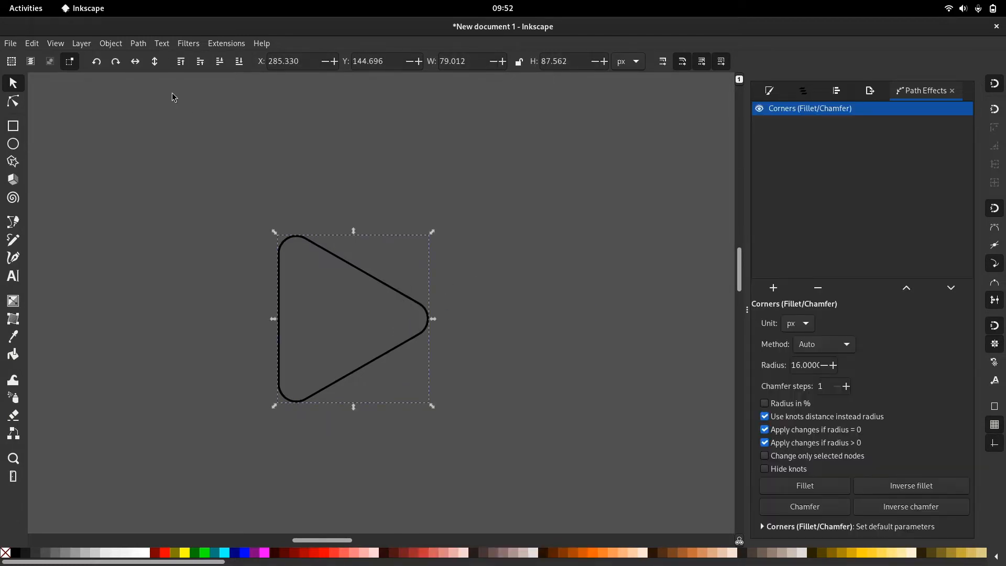
click(768, 92)
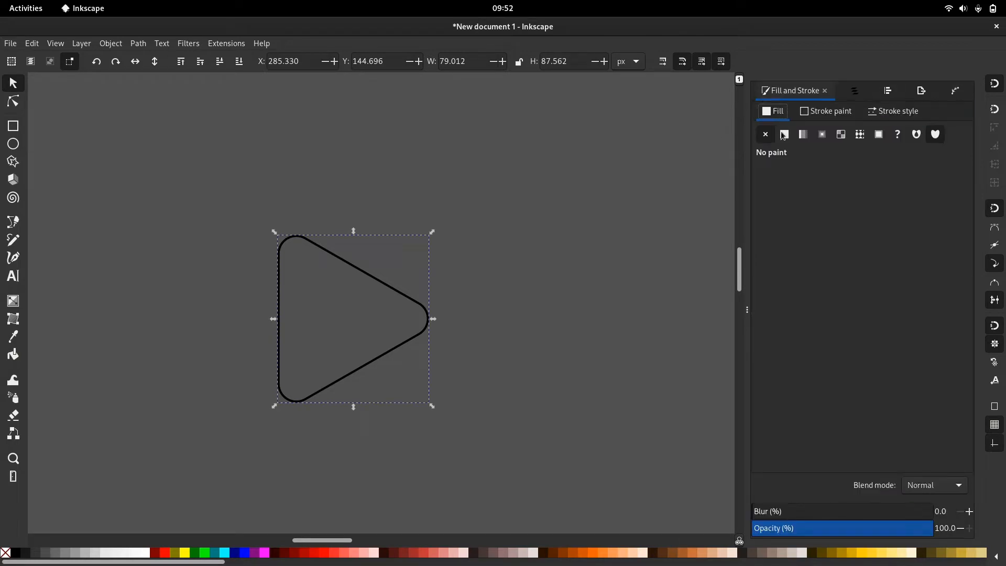
click(809, 111)
click(765, 135)
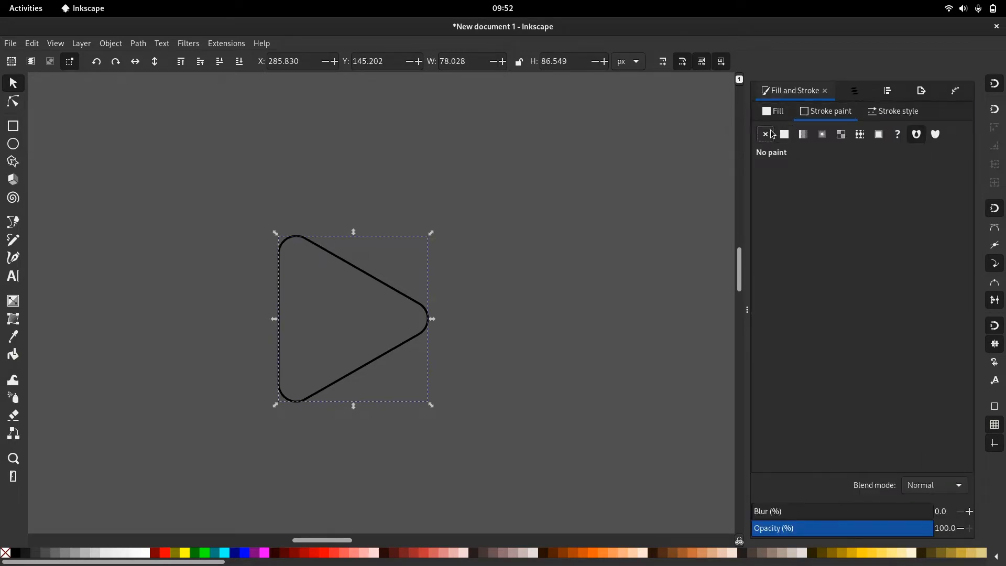
click(772, 111)
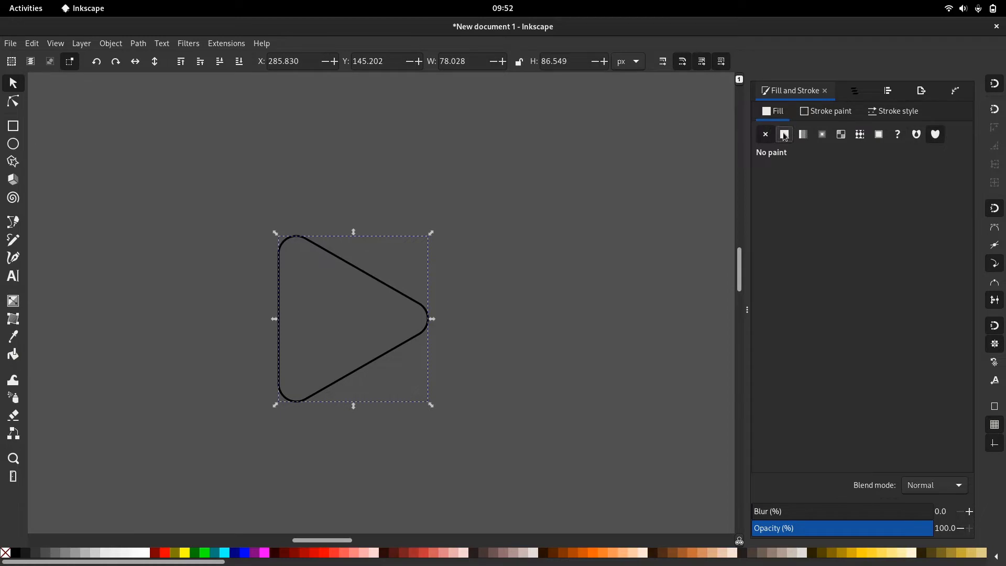
click(784, 135)
click(637, 169)
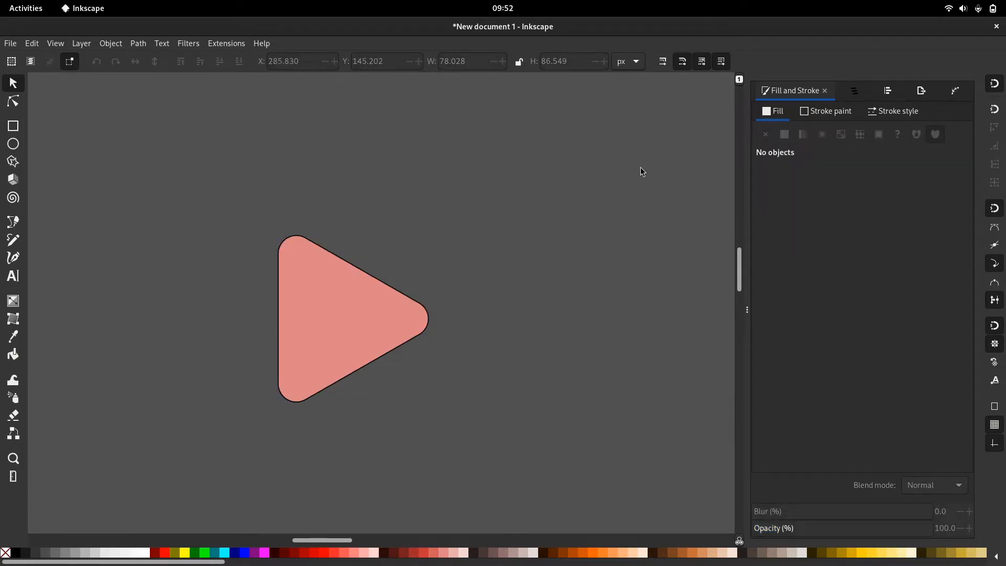
- Draw a closed Spiro path about 133 by 111 px around the triangle, with wavy finger-like lobes crossing its upper slanted edge
key(b)
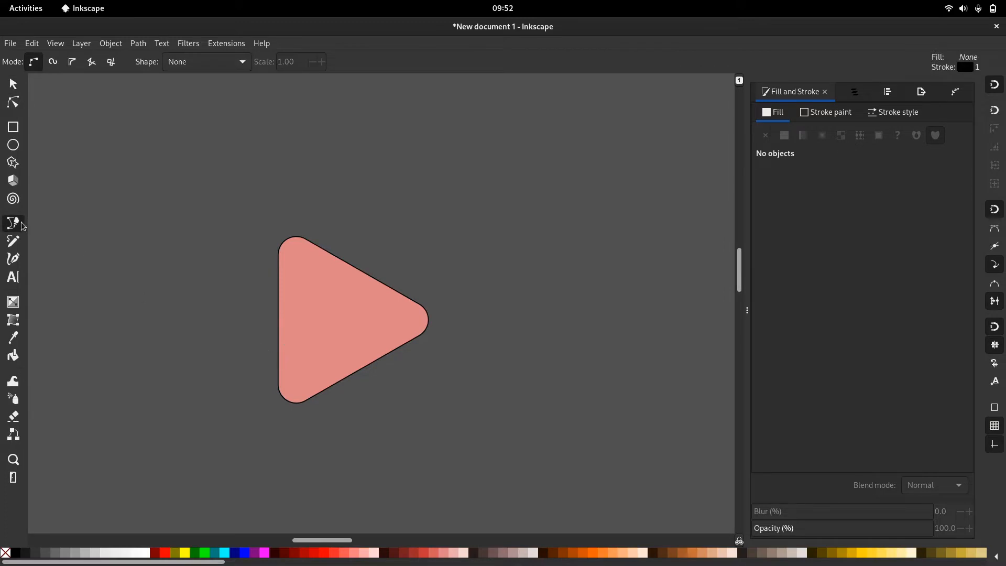
click(50, 62)
click(263, 443)
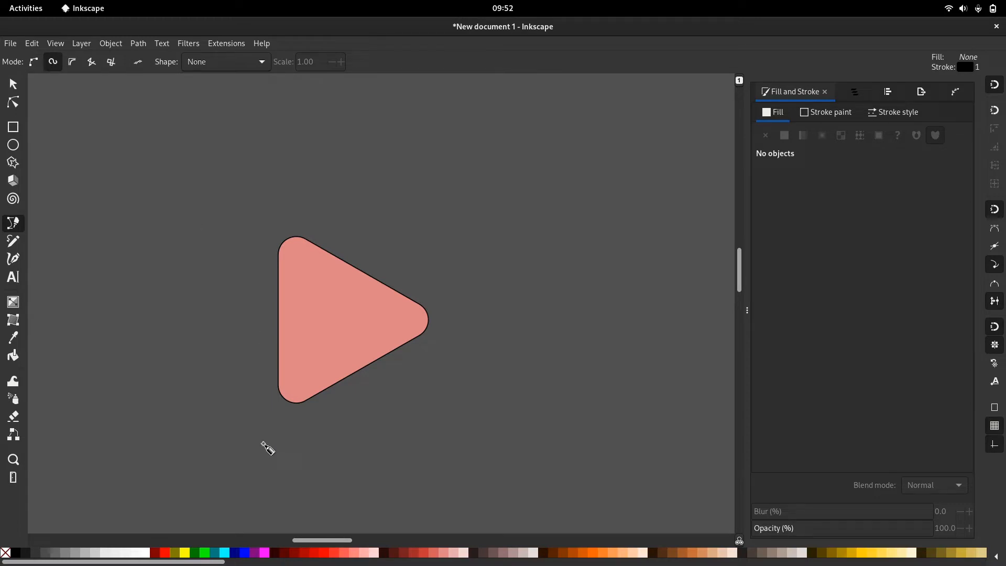
click(209, 347)
click(287, 283)
click(349, 240)
click(393, 286)
click(355, 291)
click(369, 255)
click(354, 319)
key(BackSpace)
click(359, 308)
click(404, 269)
click(378, 319)
click(379, 337)
click(422, 334)
mouse_move(434, 338)
mouse_down()
mouse_move(455, 384)
mouse_move(403, 437)
mouse_move(285, 444)
mouse_up()
click(263, 443)
- Draw a second closed Spiro path inside the first, with its wavy lobes running through the middle of the triangle
click(250, 456)
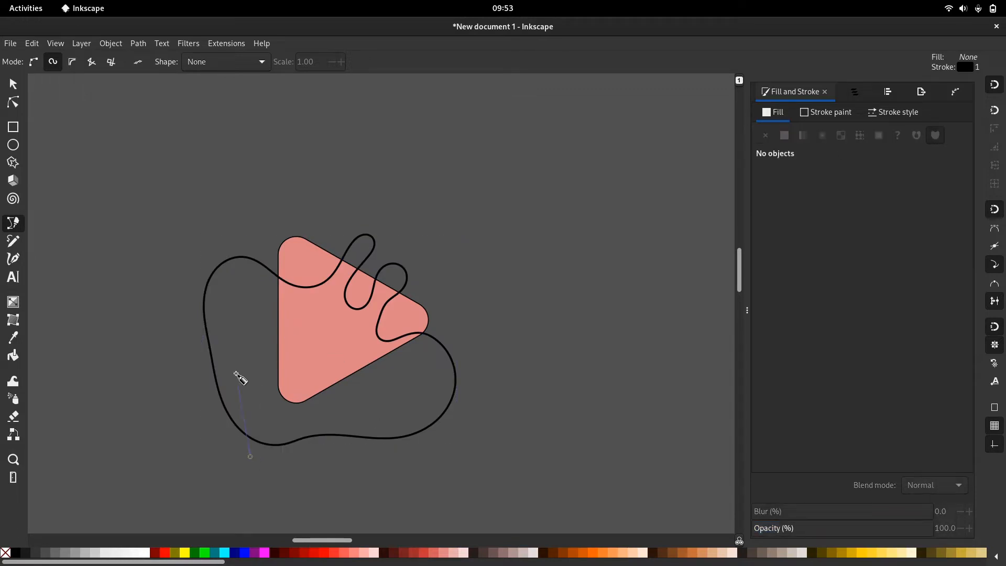
click(240, 334)
click(287, 310)
click(303, 323)
click(312, 305)
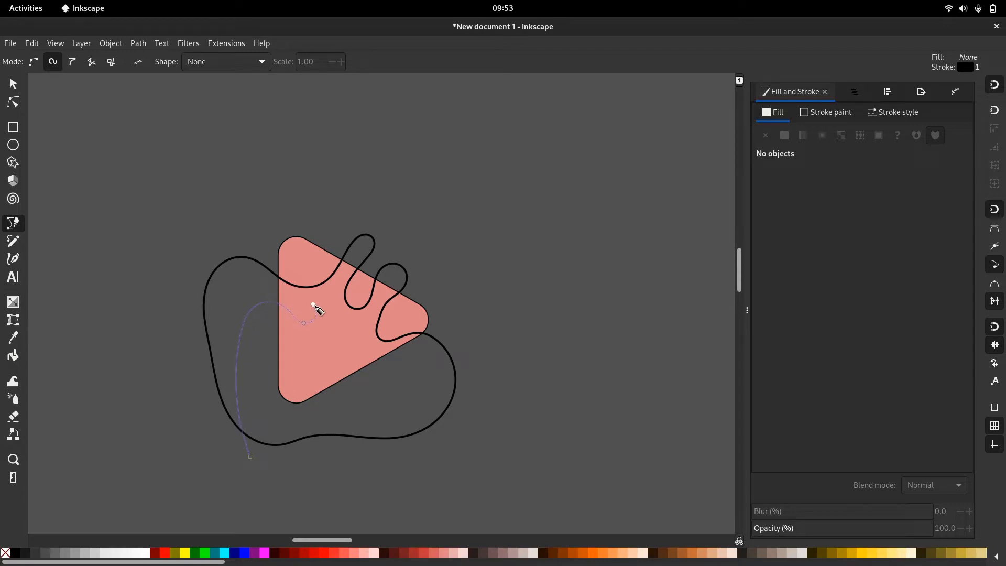
click(314, 269)
click(333, 293)
click(329, 339)
click(353, 319)
click(363, 316)
click(365, 332)
key(BackSpace)
click(351, 300)
click(367, 314)
click(355, 335)
click(346, 356)
click(378, 346)
click(401, 416)
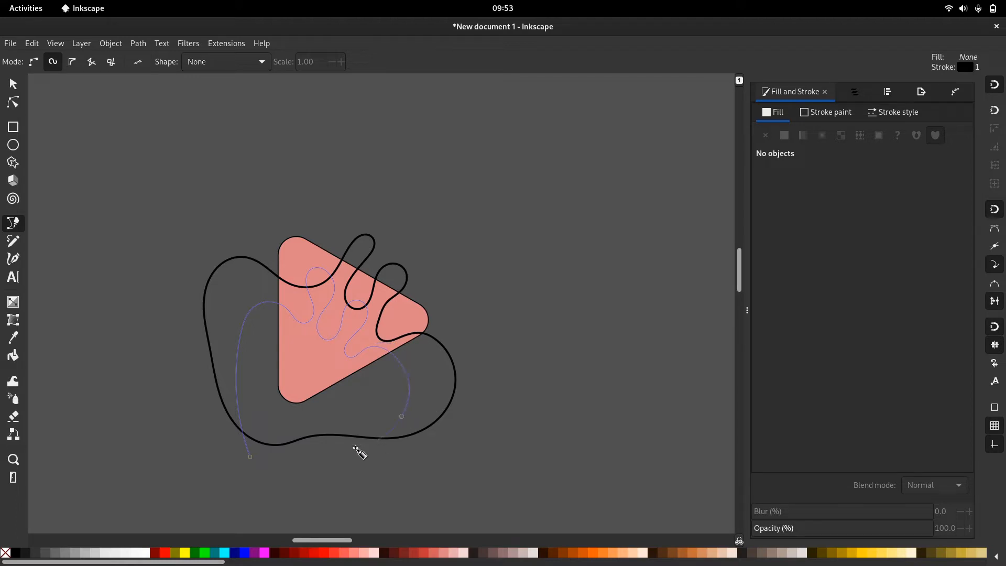
click(251, 458)
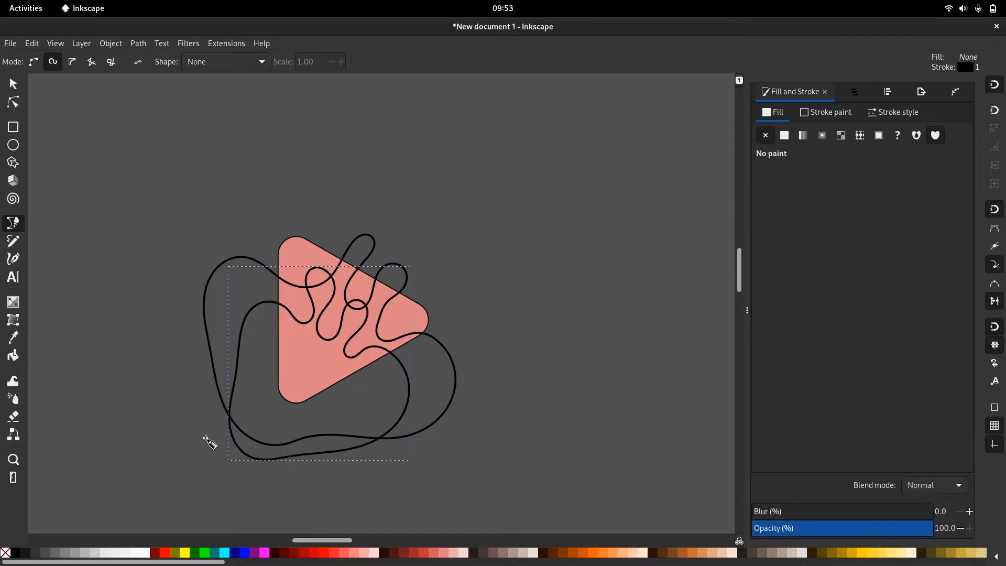
- Draw a third closed Spiro path about 95 by 68 px, with small waves crossing the lower part of the triangle
click(268, 331)
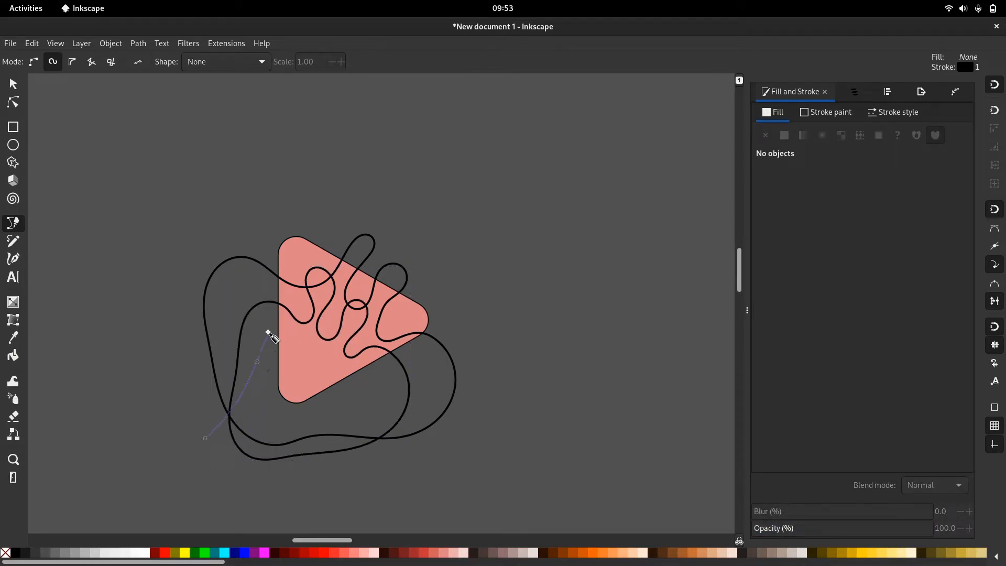
click(316, 371)
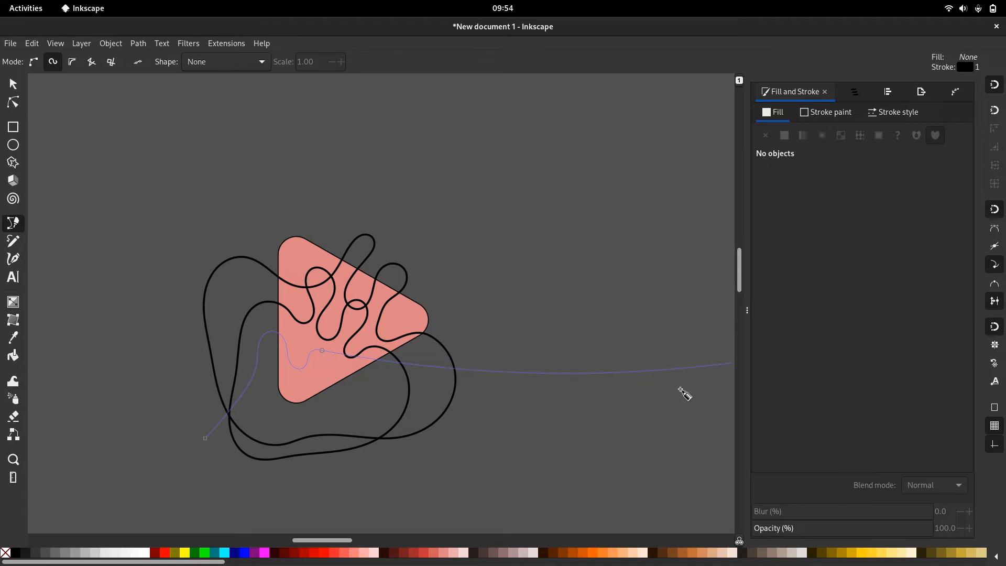
click(317, 379)
click(334, 374)
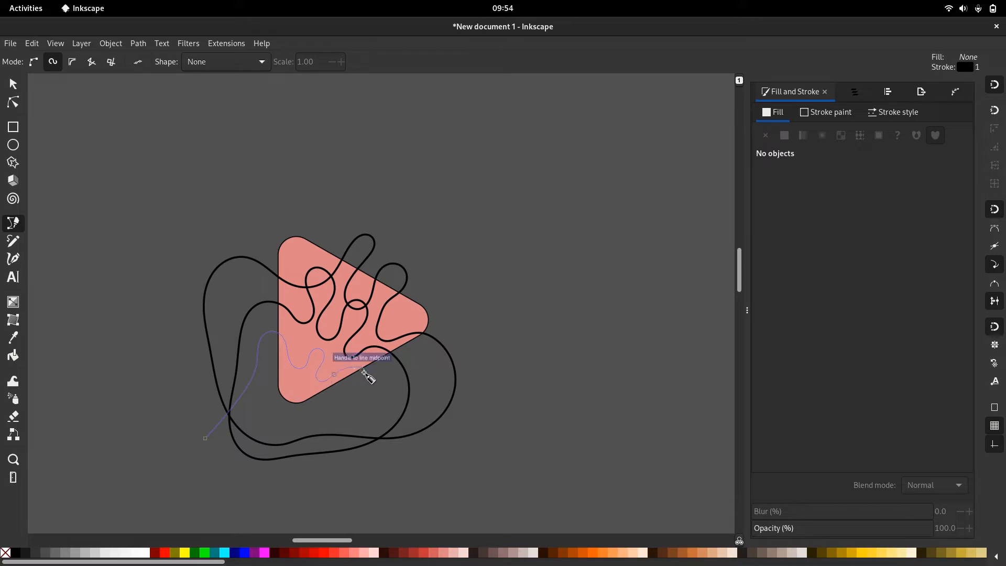
click(366, 374)
click(385, 397)
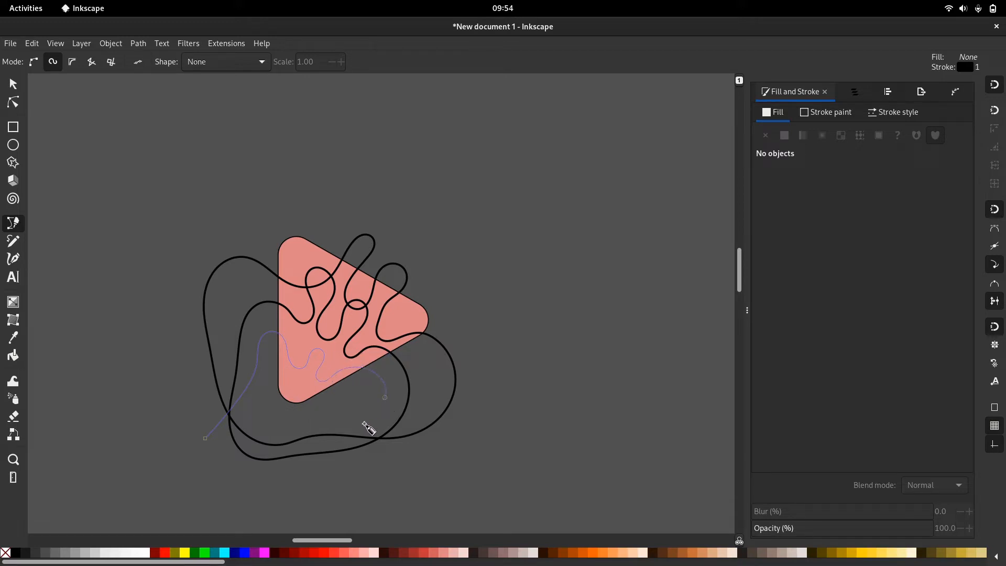
click(365, 423)
click(315, 452)
click(225, 453)
click(205, 438)
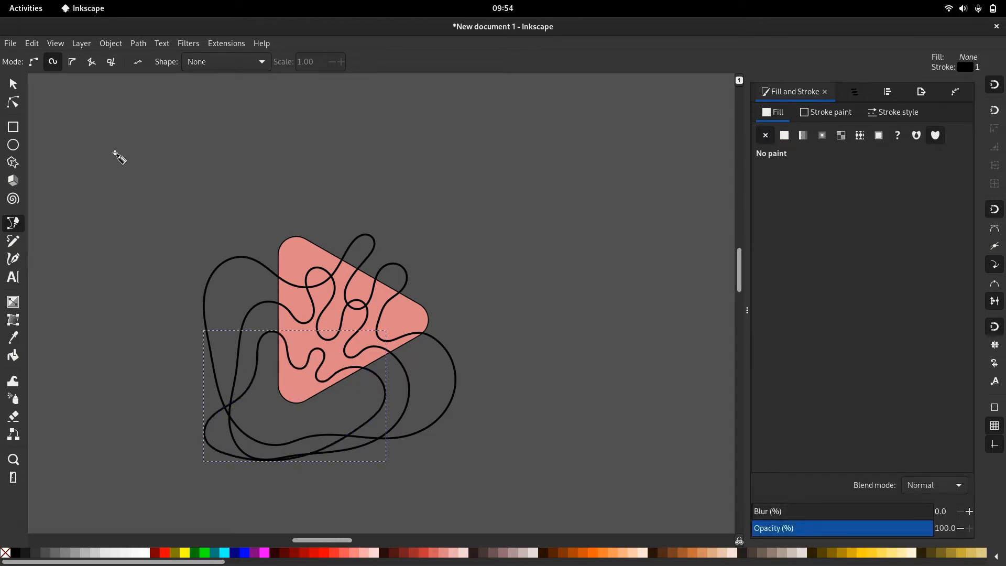
- Convert the salmon-filled rounded triangle to a path
key(s)
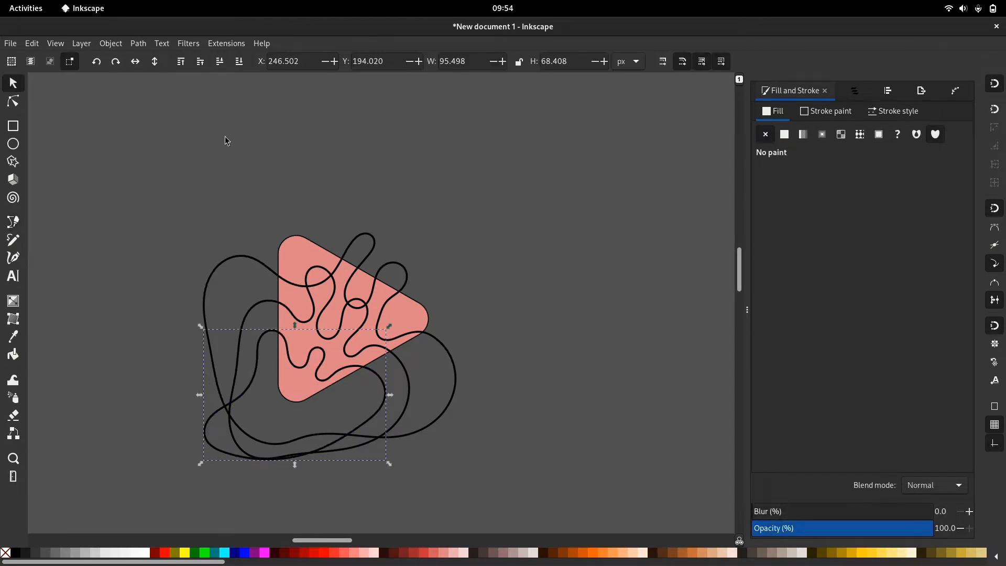
key(Escape)
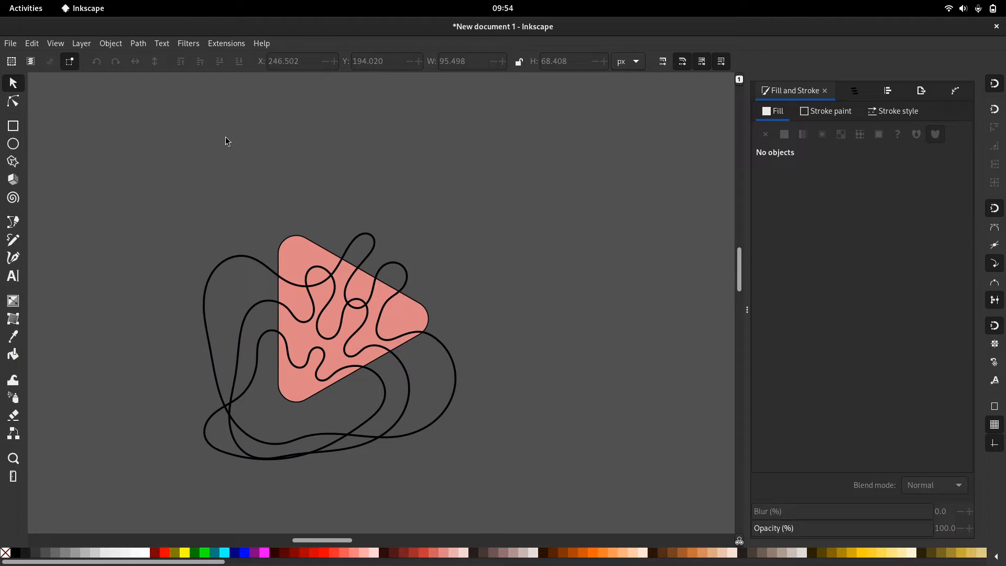
click(297, 254)
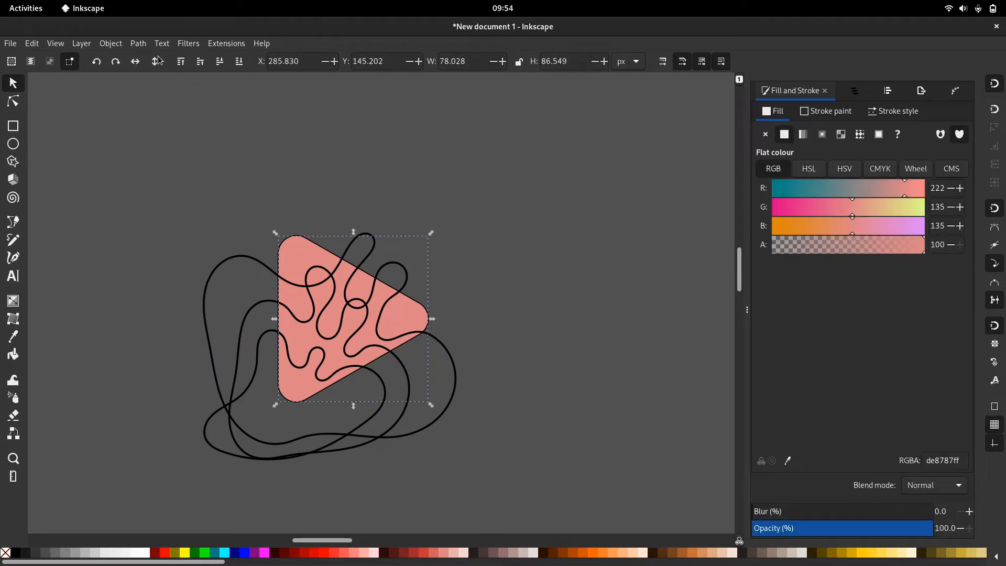
click(145, 49)
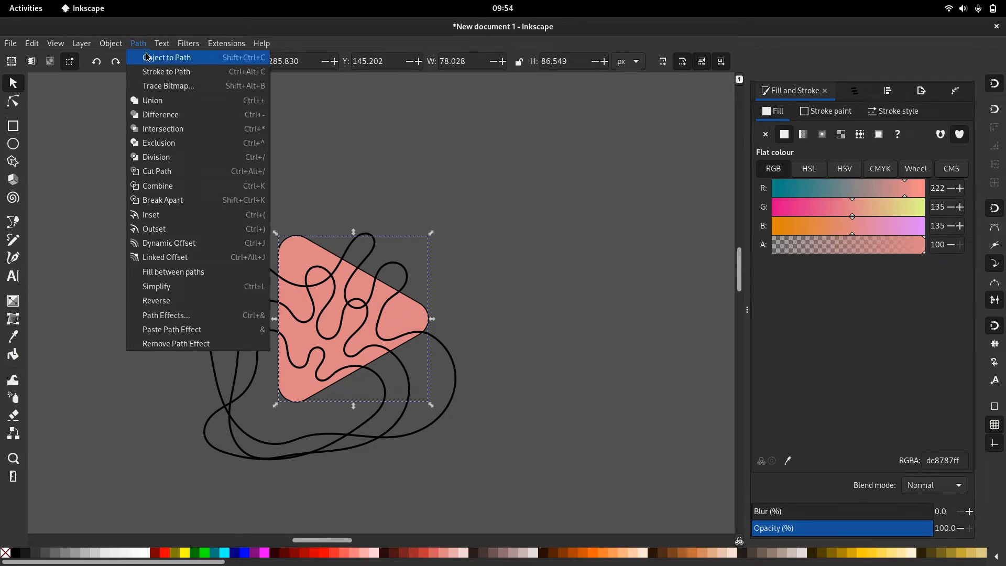
click(192, 77)
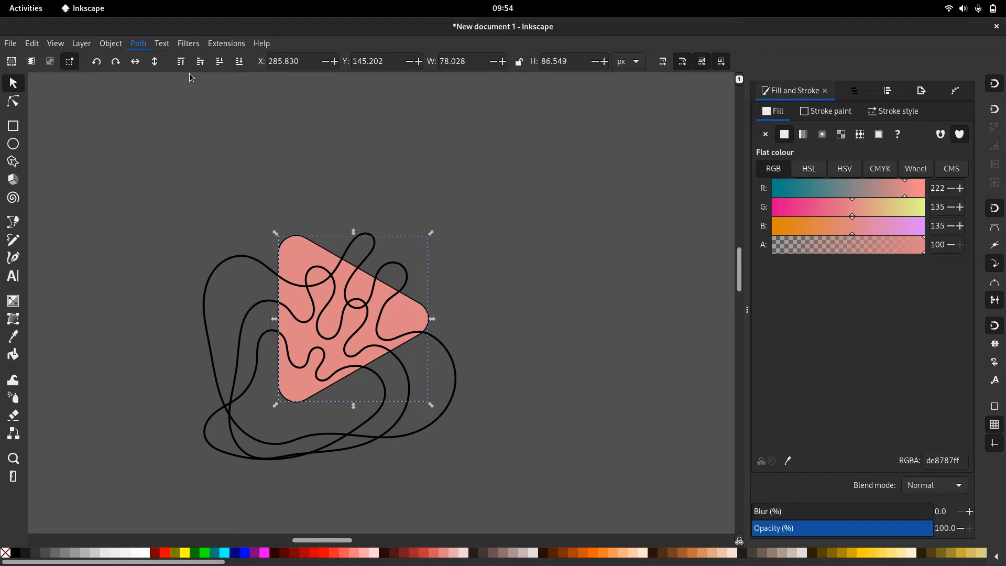
- Combine the salmon triangle and the three curved Spiro paths into a single path
click(303, 162)
click(304, 251)
shift+click(220, 266)
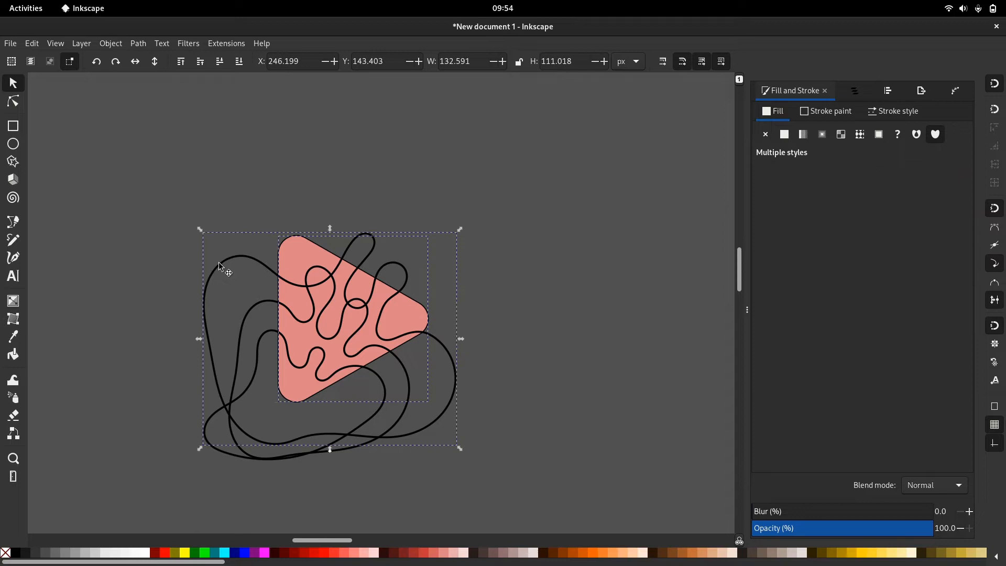
shift+click(257, 315)
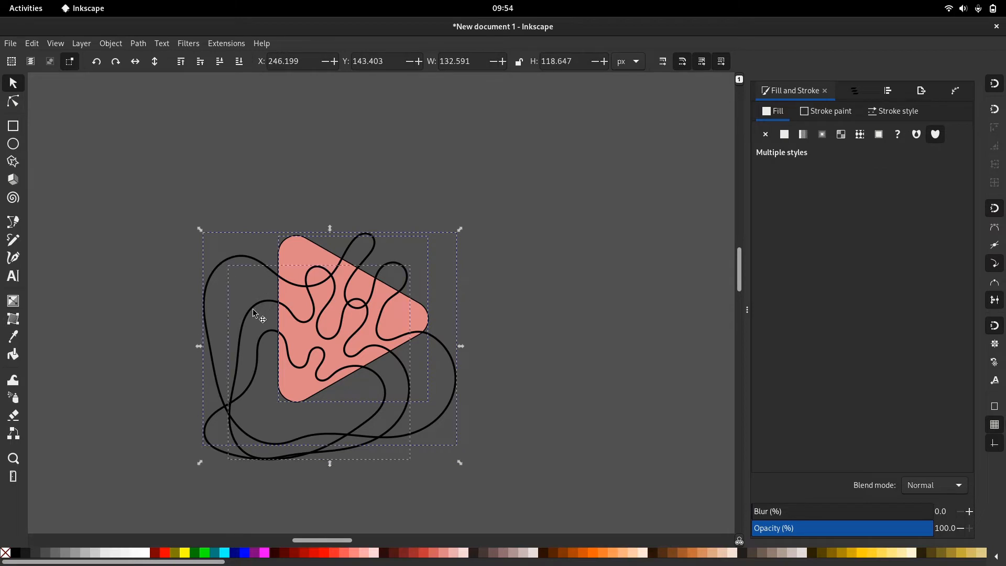
shift+click(212, 419)
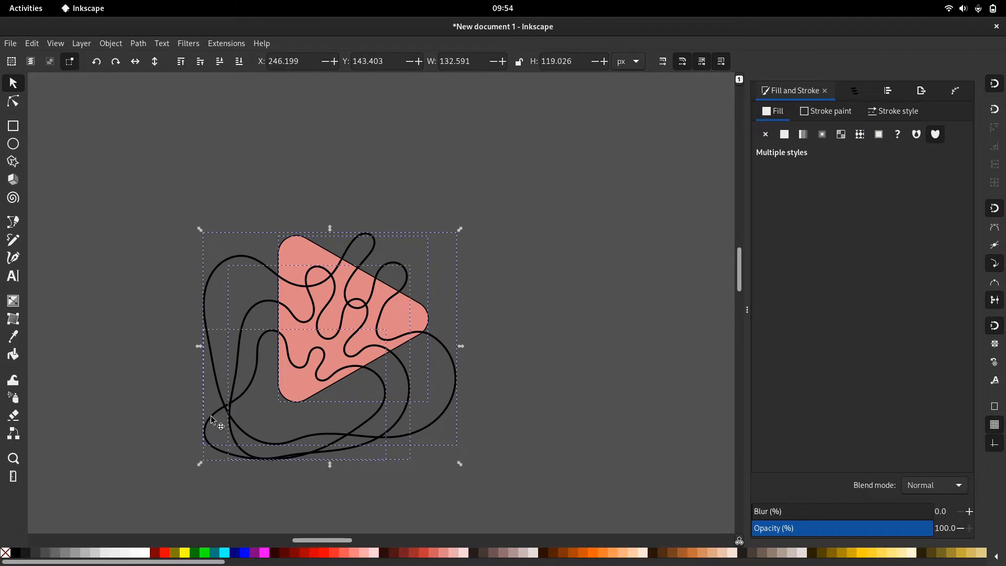
click(139, 44)
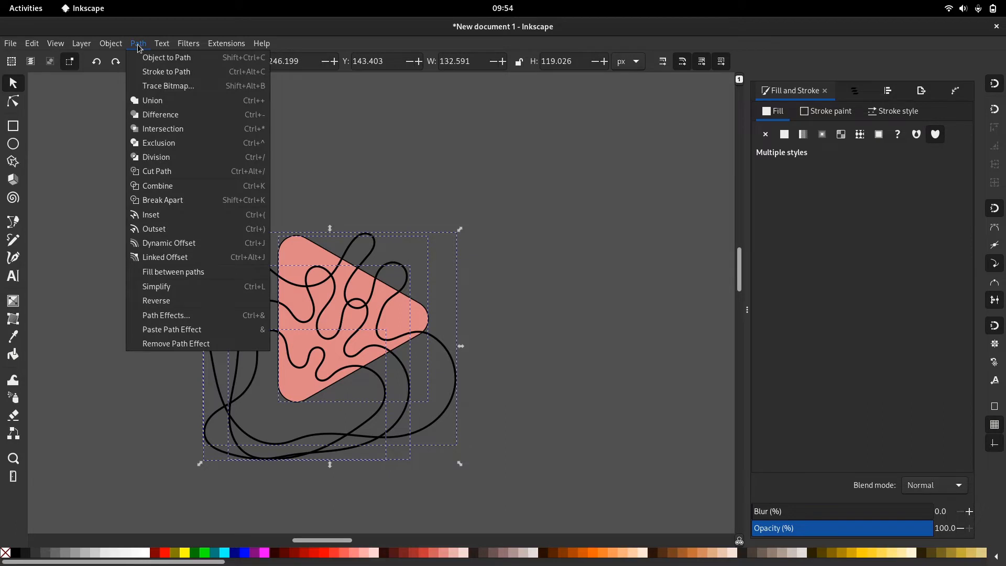
click(197, 188)
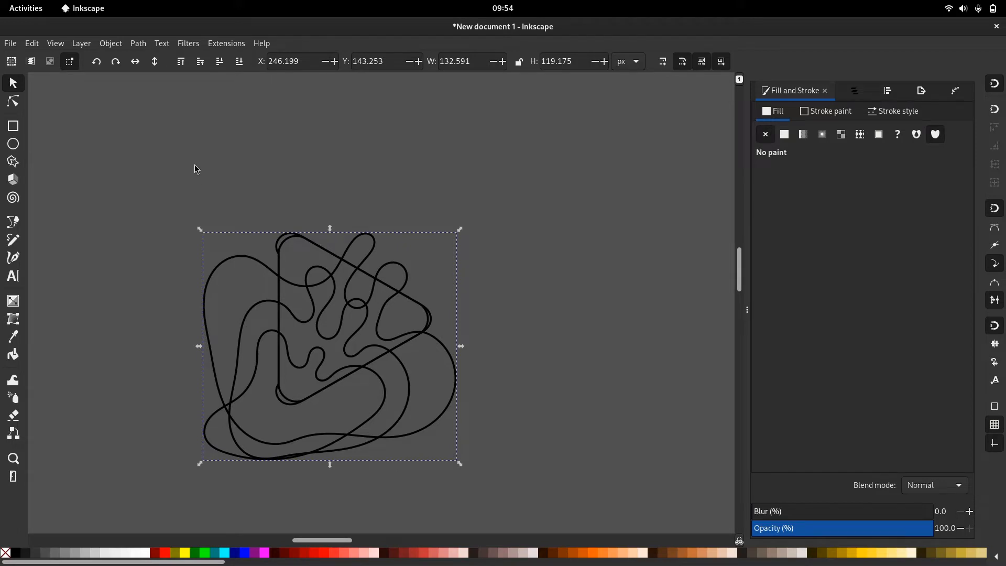
click(197, 162)
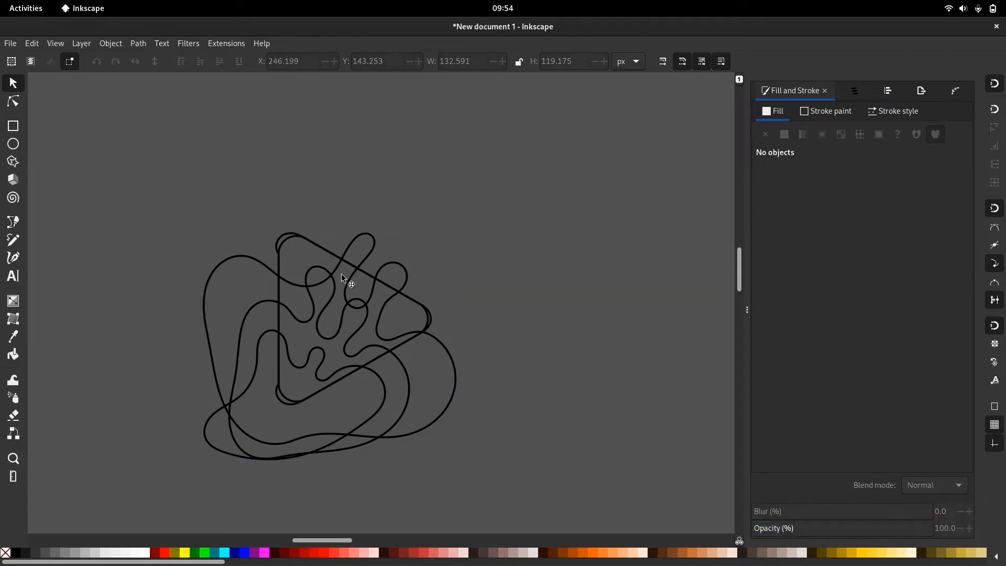
- Copy the combined triangle-and-curves path to the clipboard, leaving it deselected
click(302, 295)
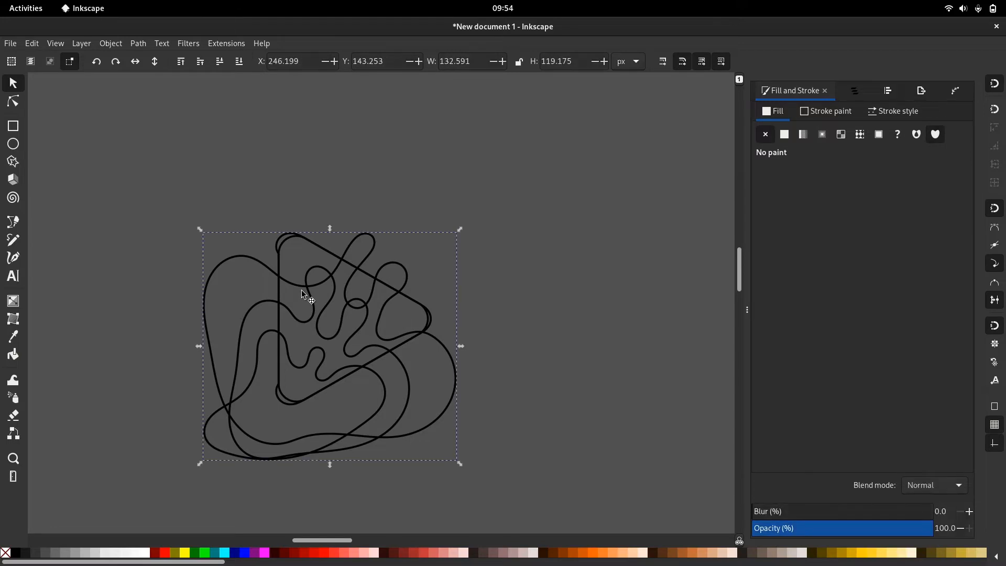
right_click(320, 286)
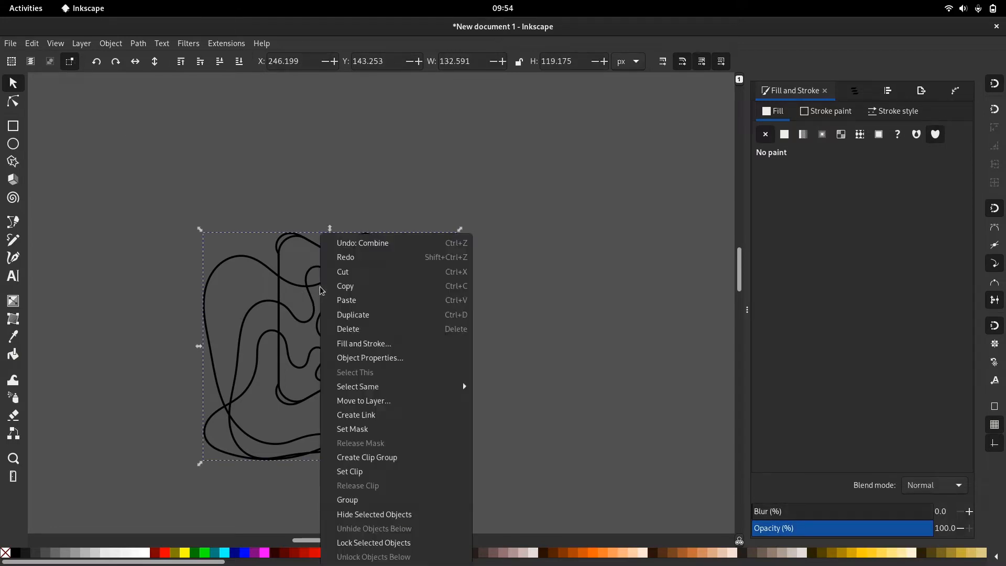
click(344, 289)
click(282, 168)
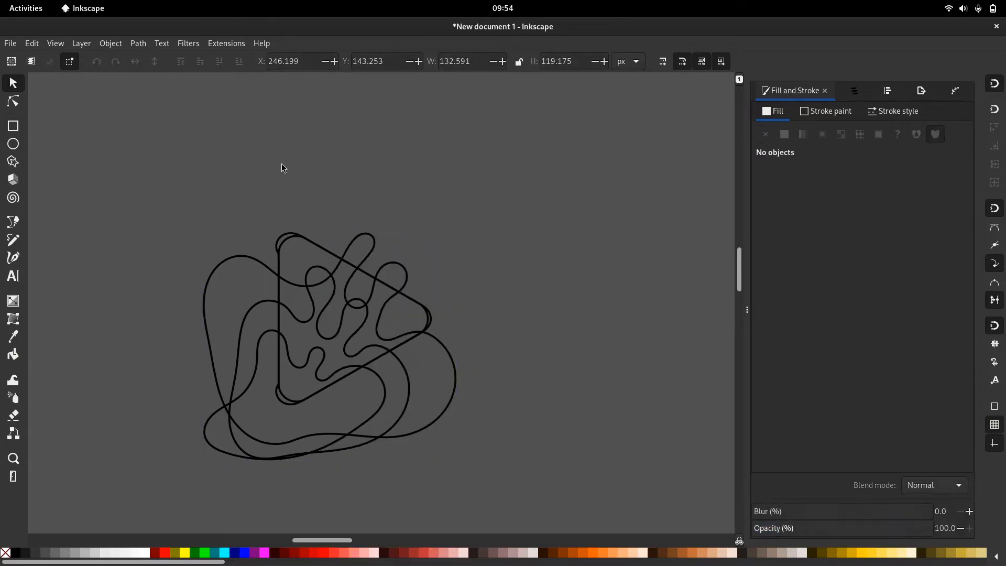
- Draw a salmon rectangle about 125 by 56 px over the upper part of the combined path and give it the copied path's size
key(r)
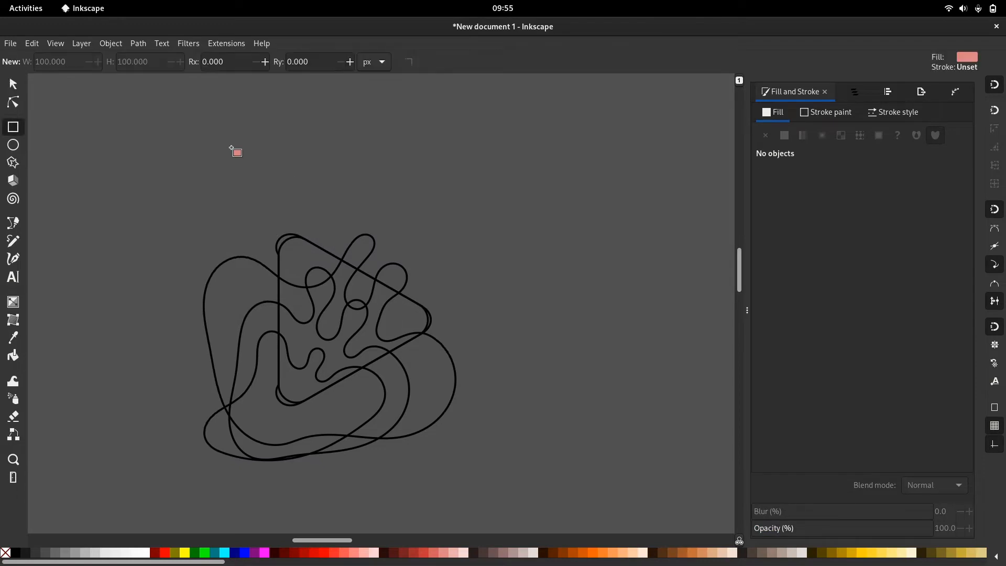
drag(231, 147, 471, 255)
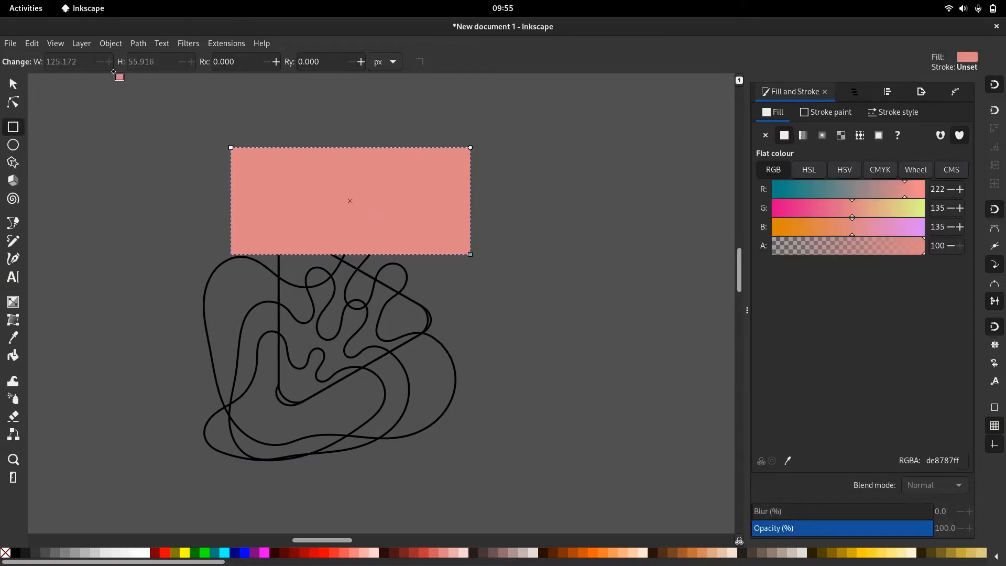
click(55, 43)
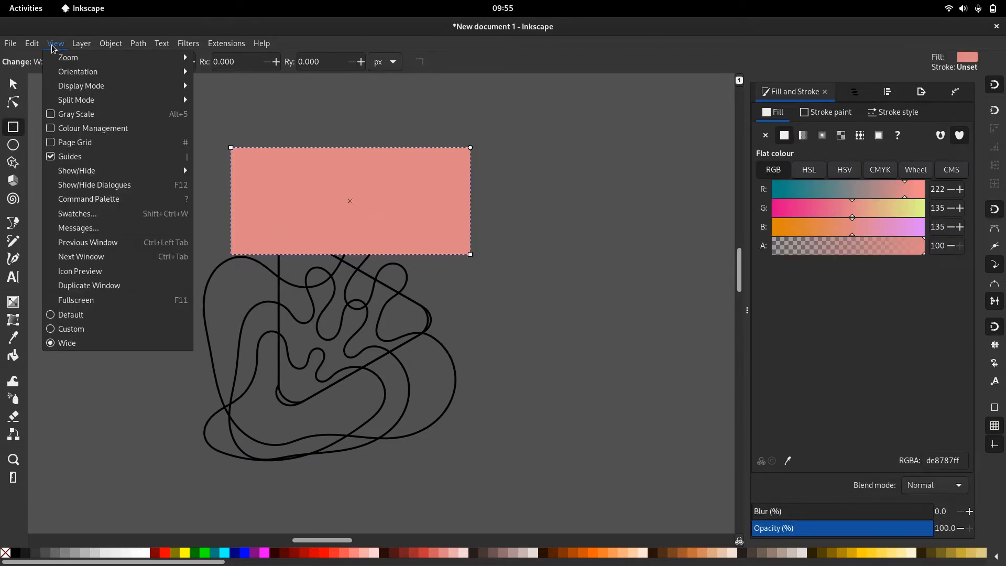
mouse_move(37, 47)
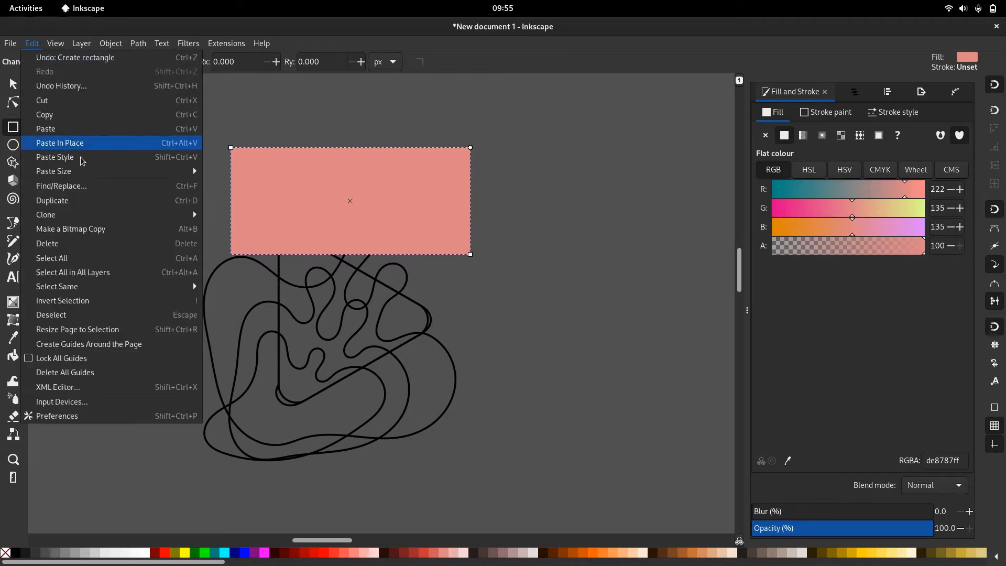
mouse_move(173, 171)
click(226, 180)
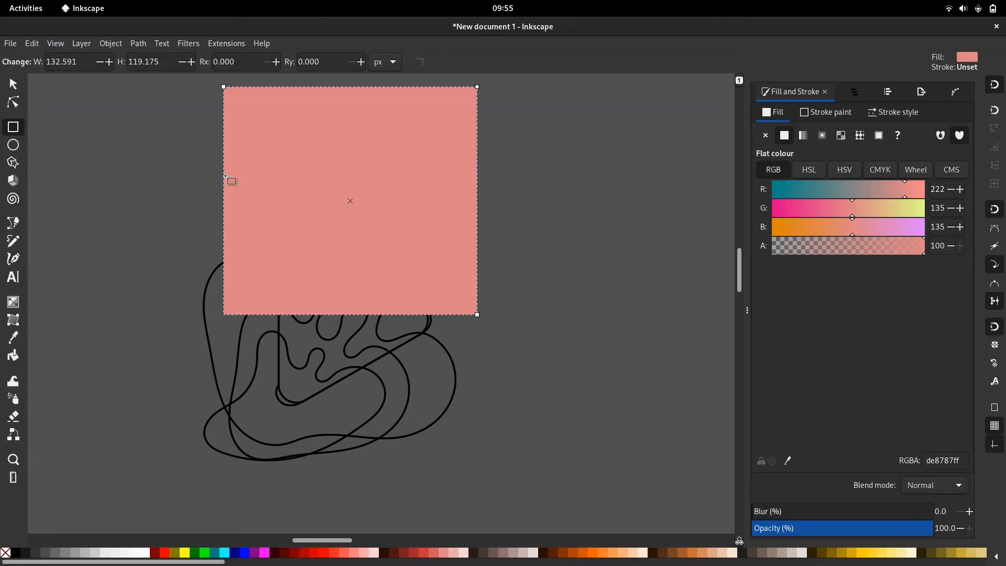
- Center the salmon rectangle on the combined path horizontally and vertically, relative to the last selected object, and select only the rectangle
click(7, 86)
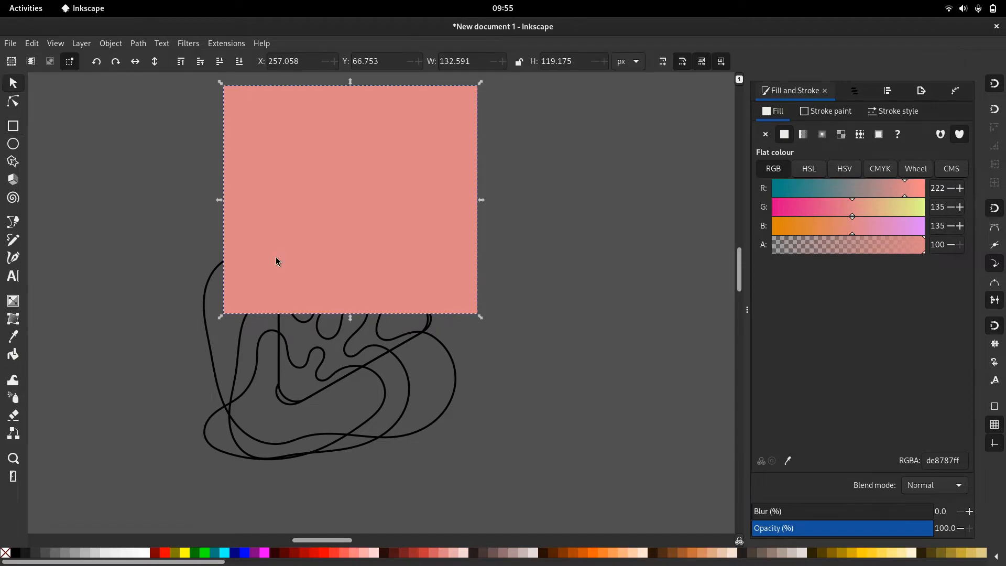
shift+click(378, 382)
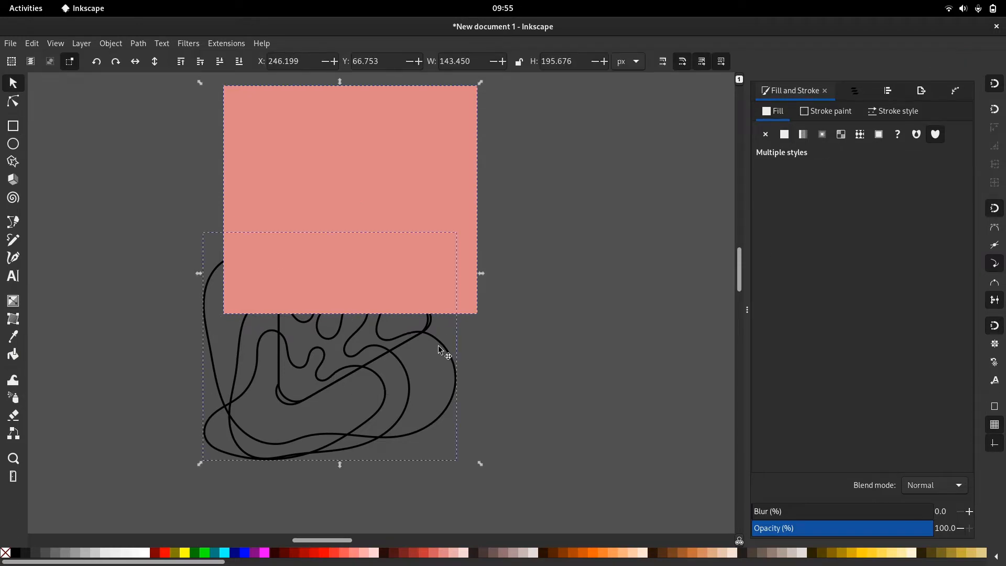
click(889, 91)
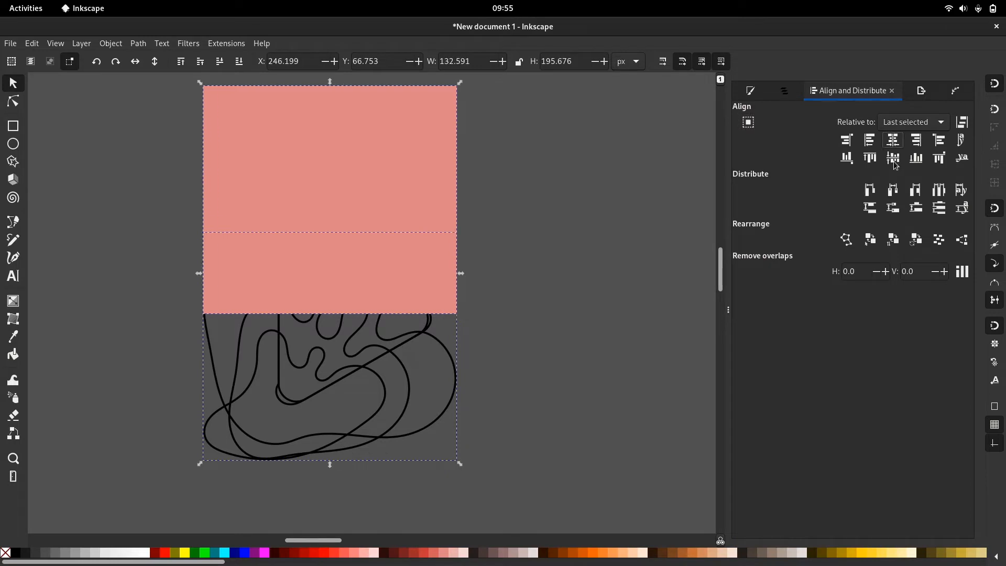
click(893, 158)
click(555, 197)
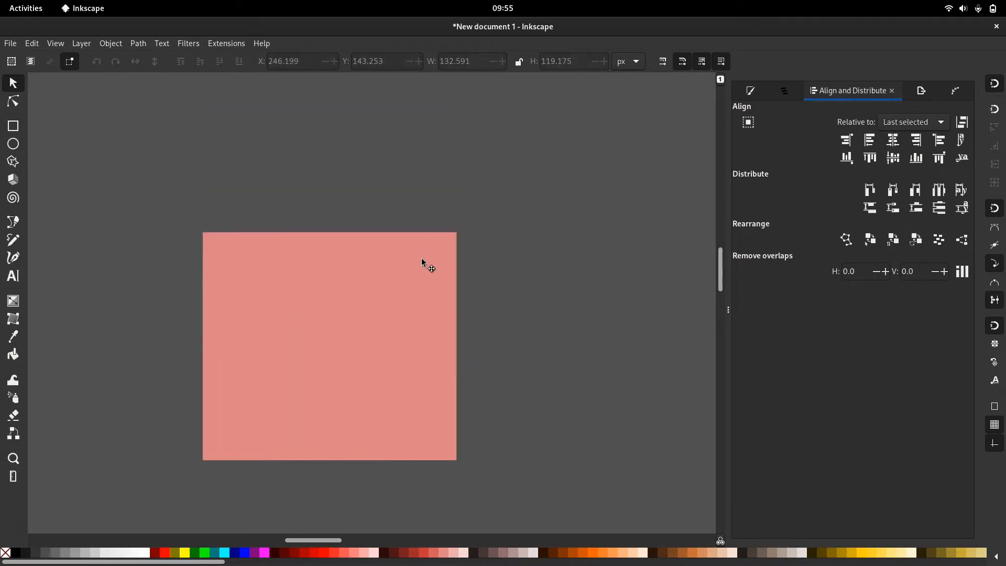
click(422, 260)
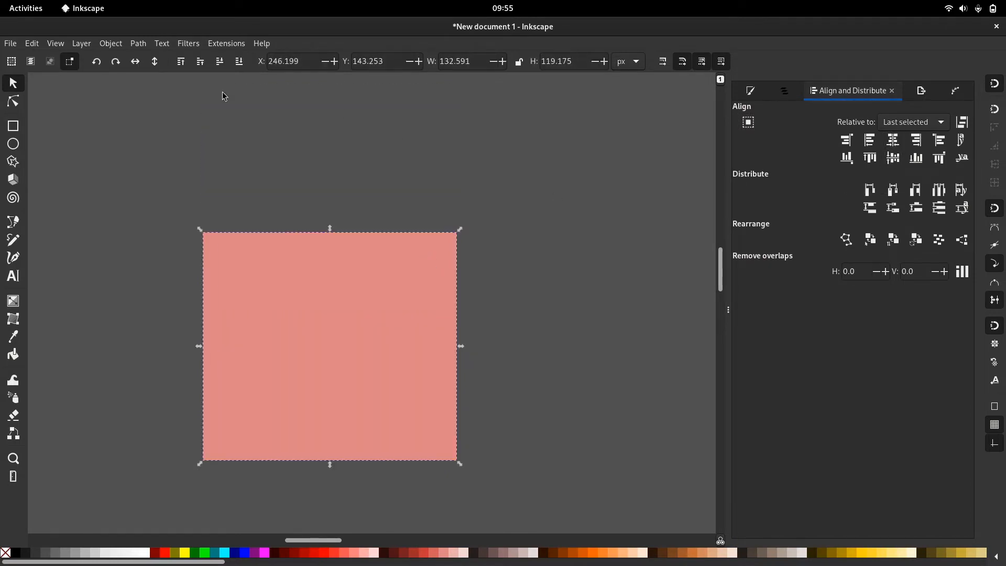
- Lower the salmon rectangle to the bottom of the stack and enlarge it evenly around its center to about 147 by 133 px
click(239, 62)
click(391, 116)
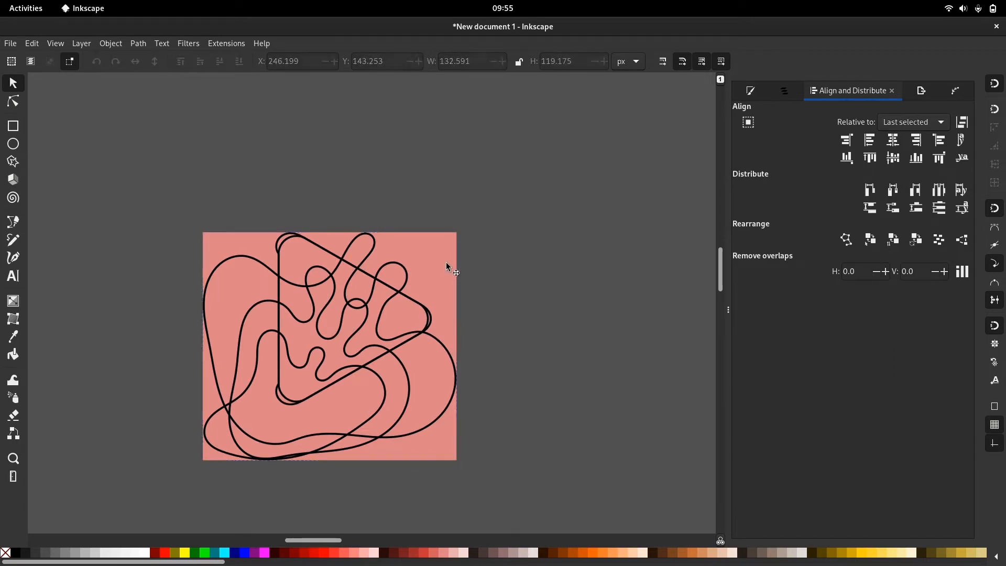
click(445, 262)
drag(460, 229, 472, 218)
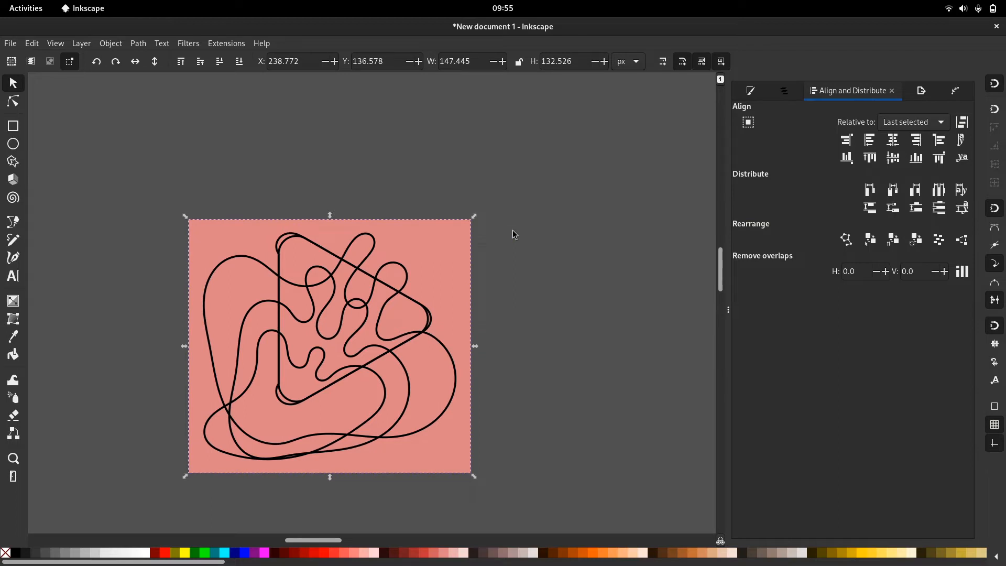
- Divide the salmon rectangle with the combined triangle-and-curves path, using the Division operation, and deselect the resulting pieces
click(514, 233)
click(447, 348)
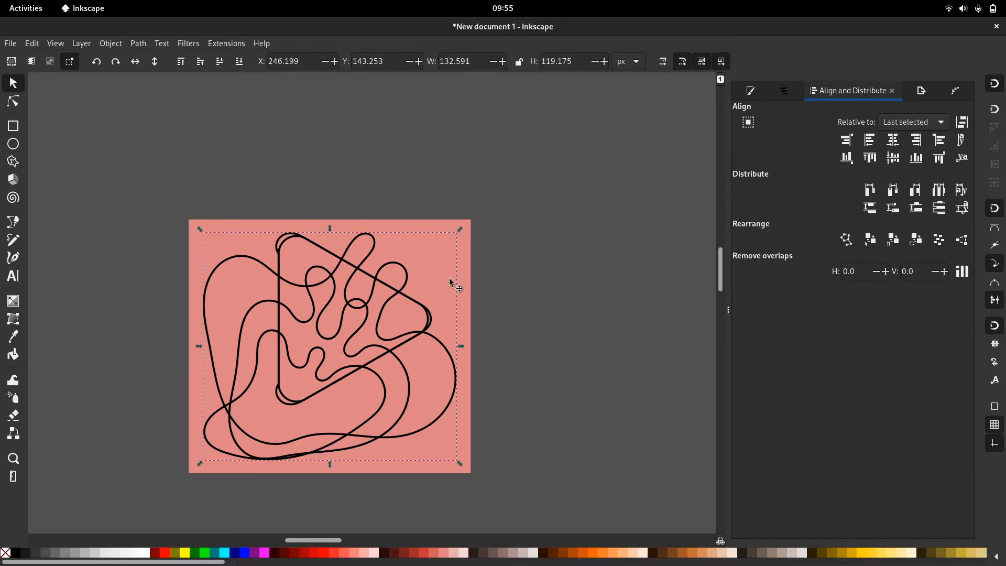
shift+click(465, 270)
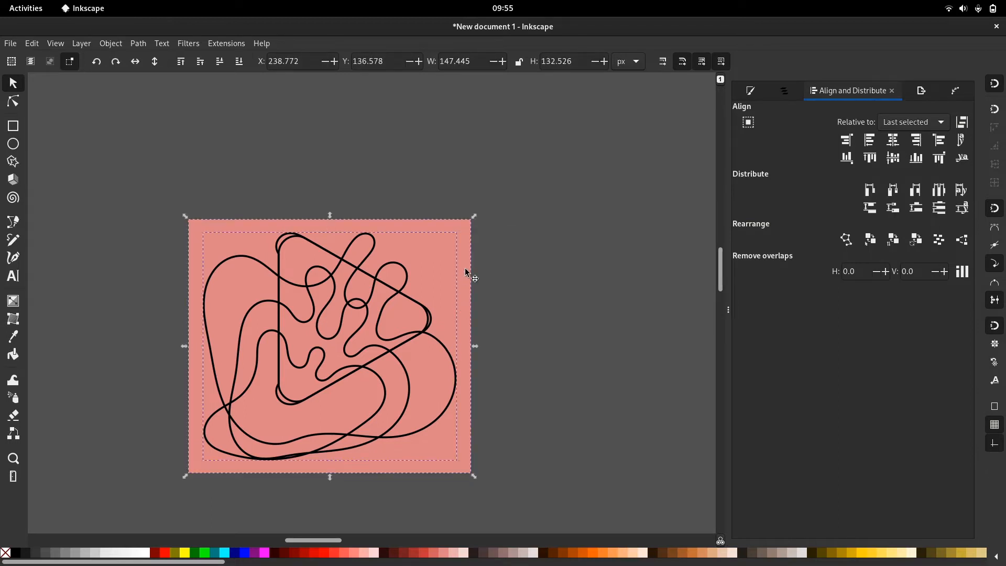
click(146, 45)
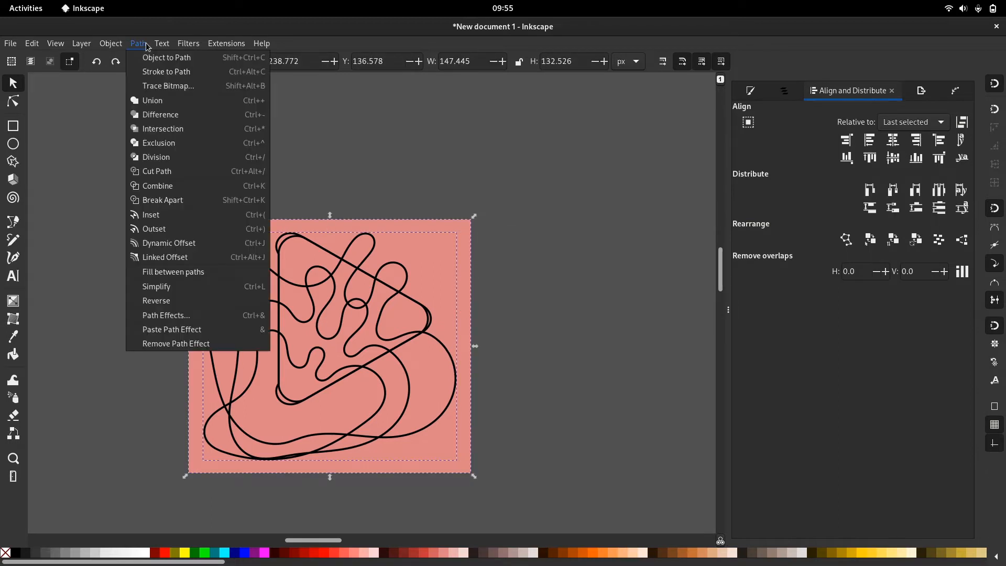
click(180, 158)
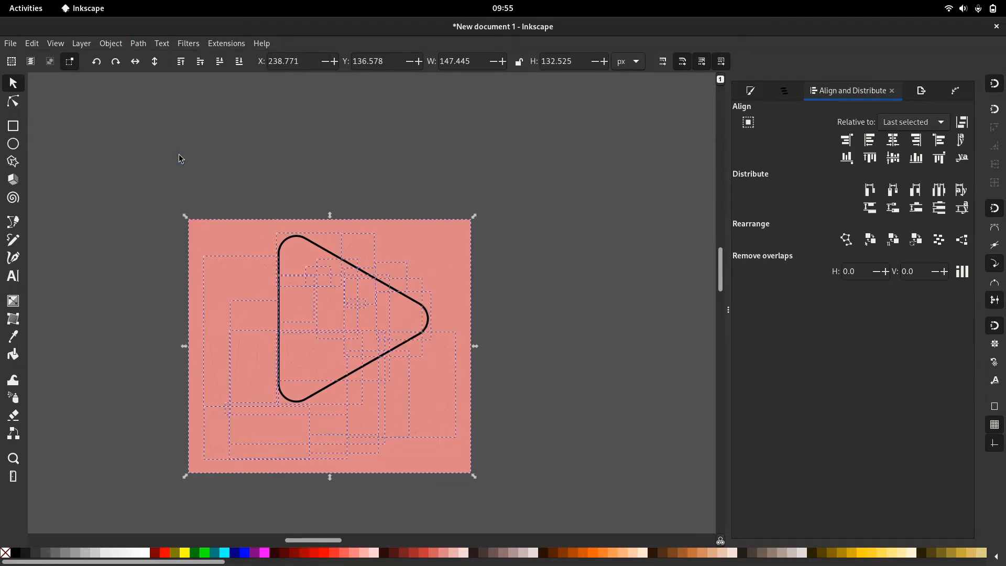
key(Escape)
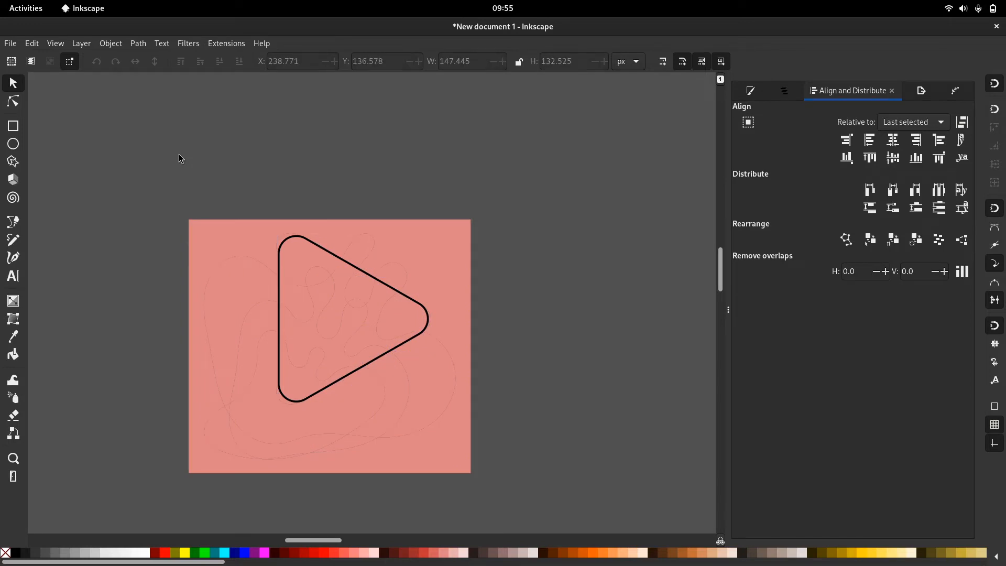
- Delete the rectangle's outer background piece and give all remaining shapes a flat black stroke
click(216, 223)
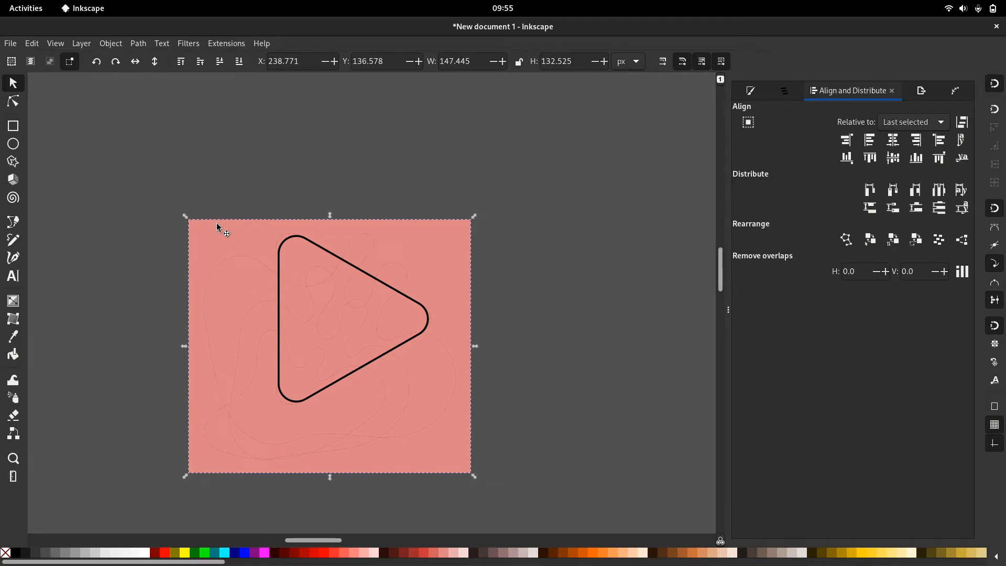
key(Delete)
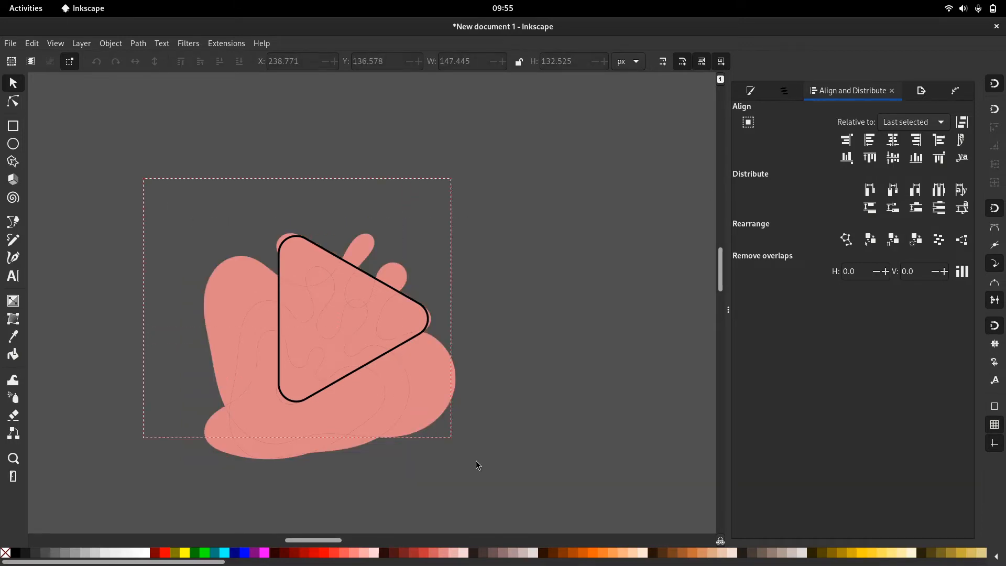
drag(476, 460, 481, 467)
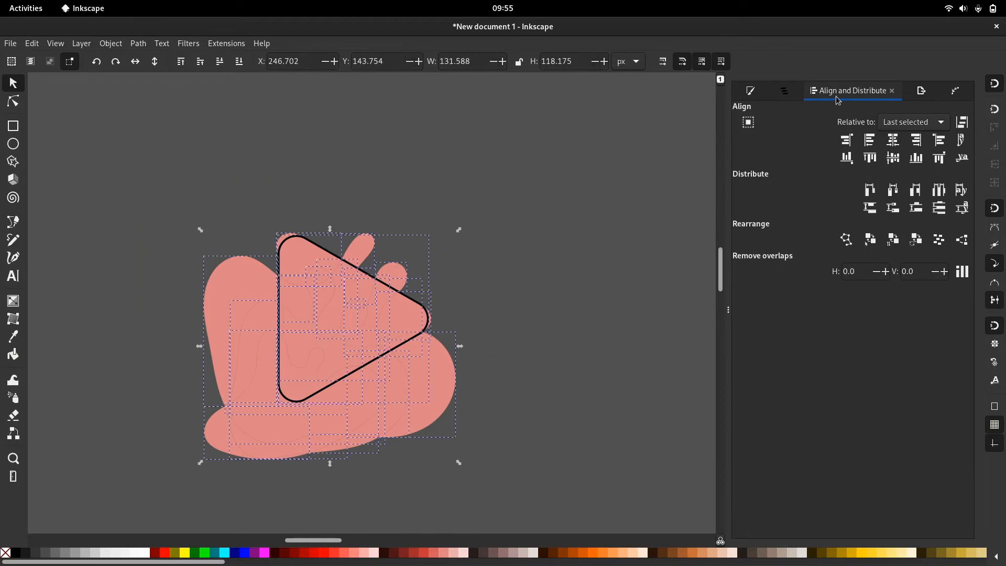
click(753, 91)
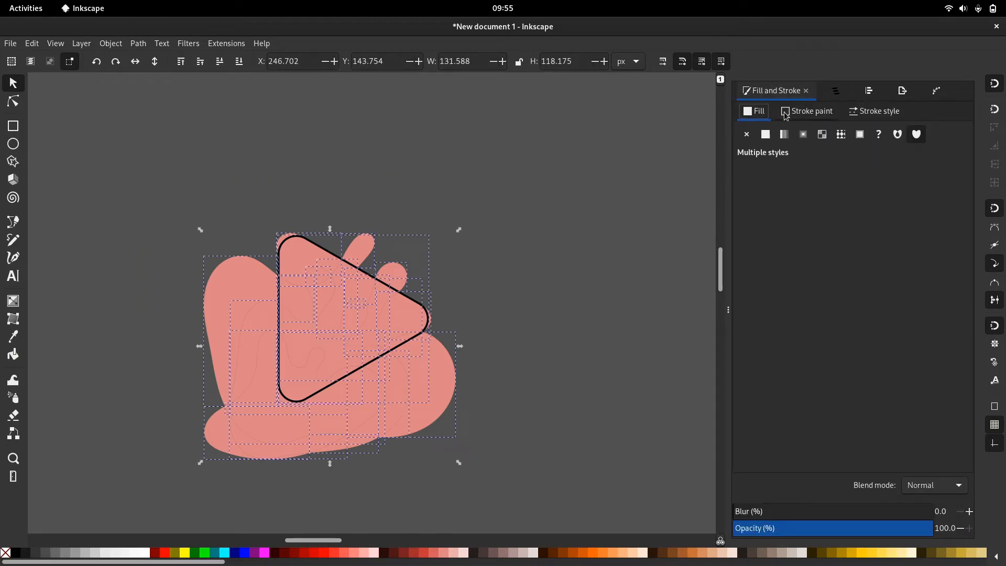
click(786, 115)
click(773, 135)
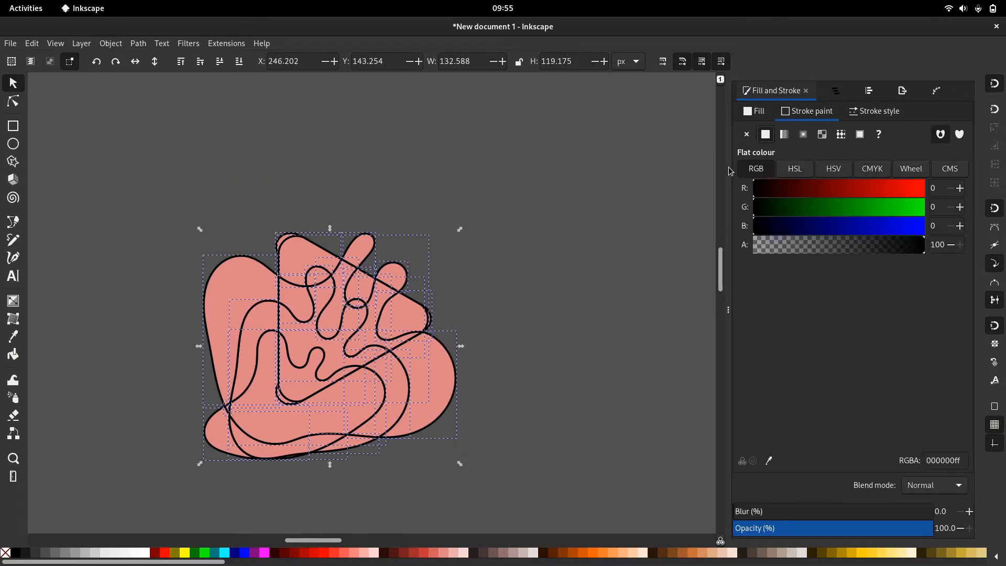
click(564, 287)
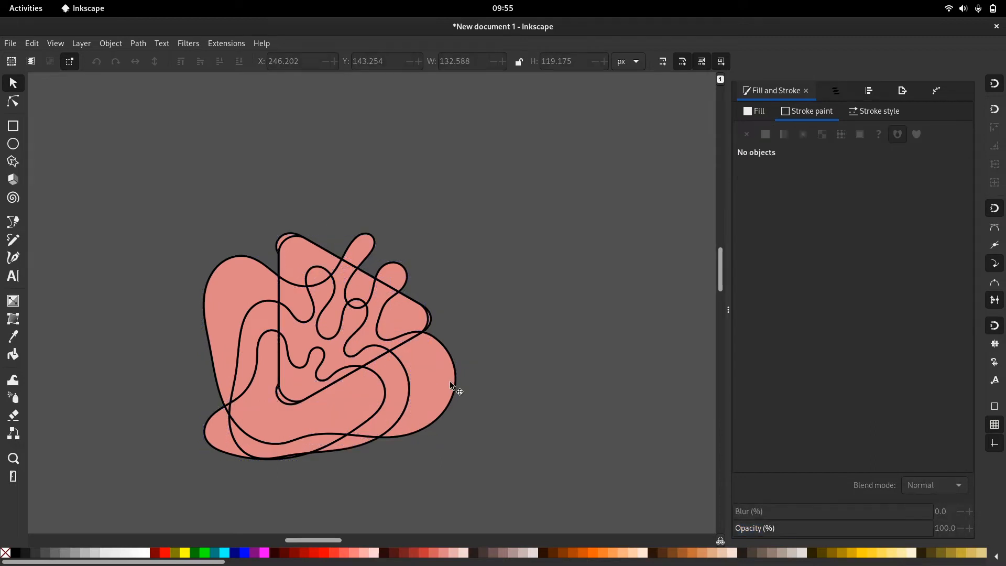
- Delete the three large curved pieces extending beyond the triangle's lower-right side
click(449, 385)
key(Delete)
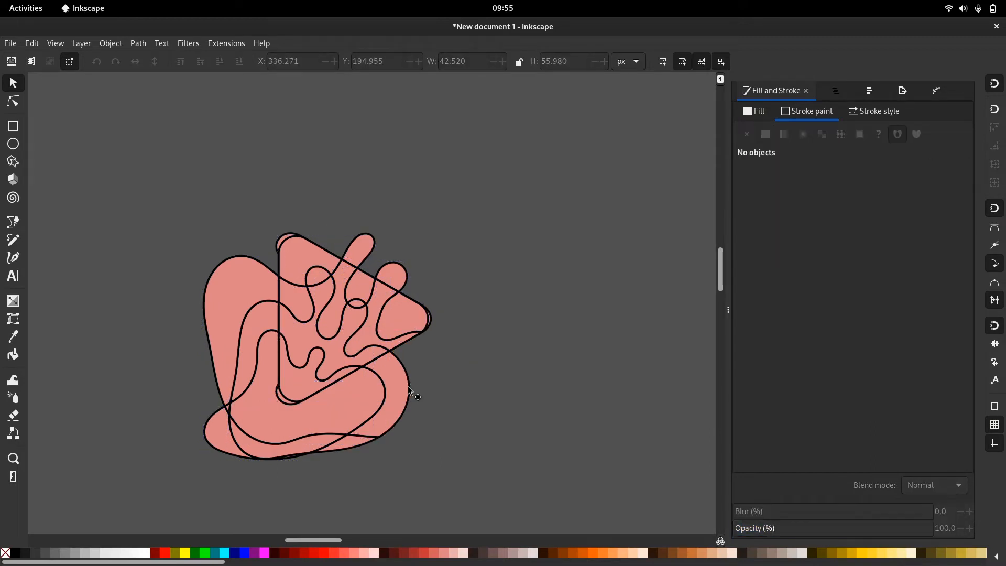
click(409, 388)
key(Delete)
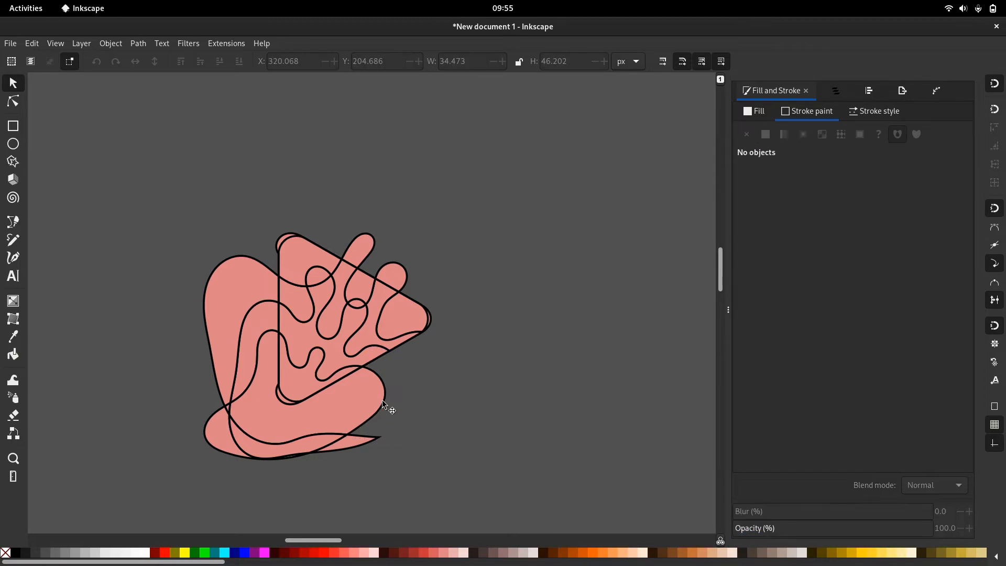
click(382, 400)
key(Delete)
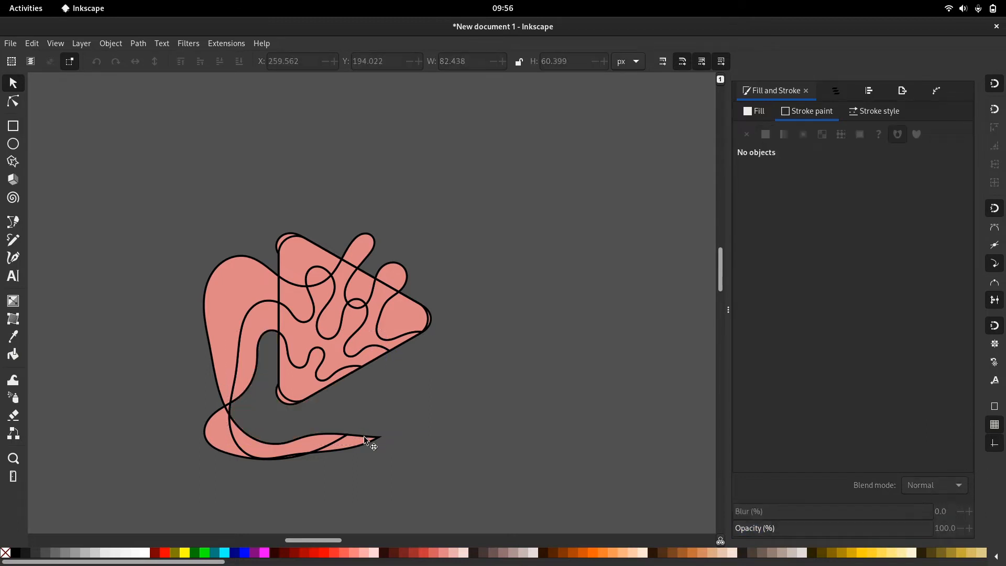
- Delete the leftover tail slivers and the rounded lobe below the triangle
click(365, 438)
key(Delete)
click(289, 441)
key(Delete)
drag(321, 491, 204, 445)
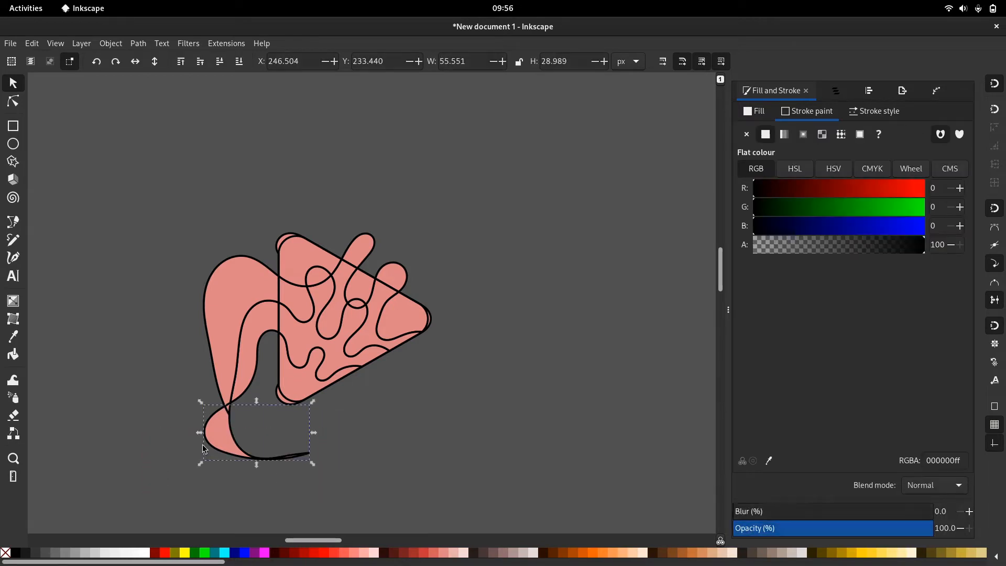
key(Delete)
- Delete the small pointed tip and the two curved pieces extending from the triangle's left side
click(226, 411)
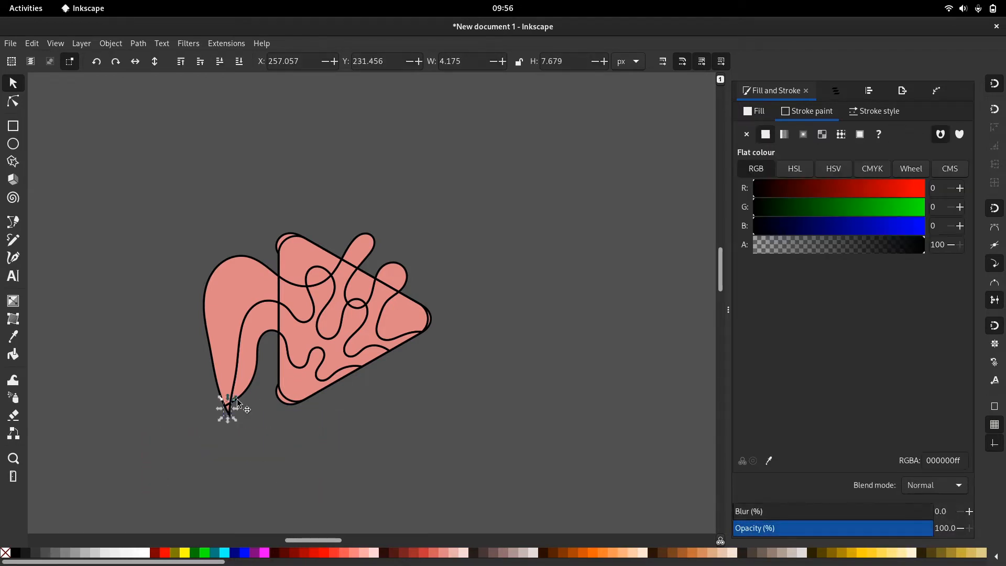
key(Delete)
click(248, 350)
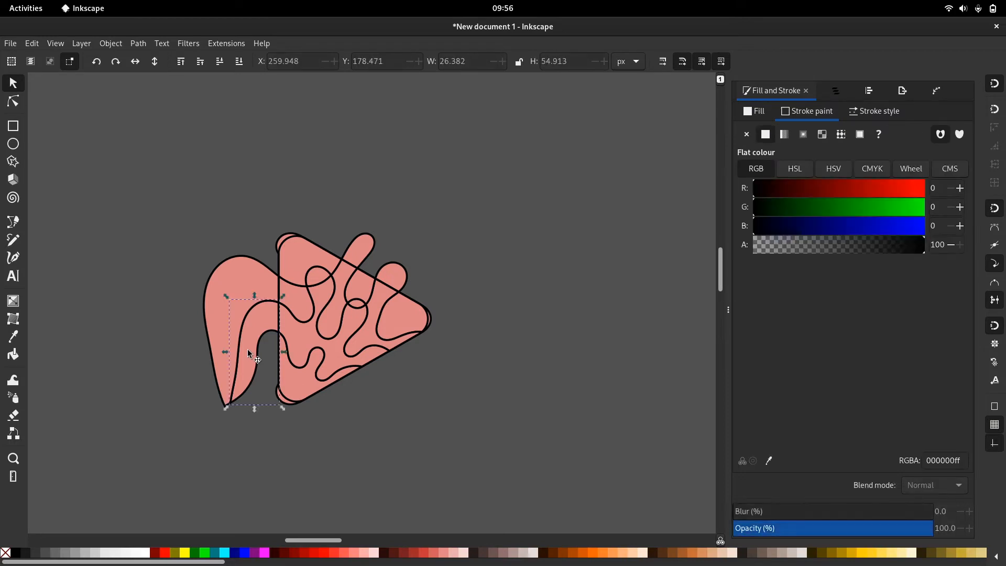
key(Delete)
click(245, 294)
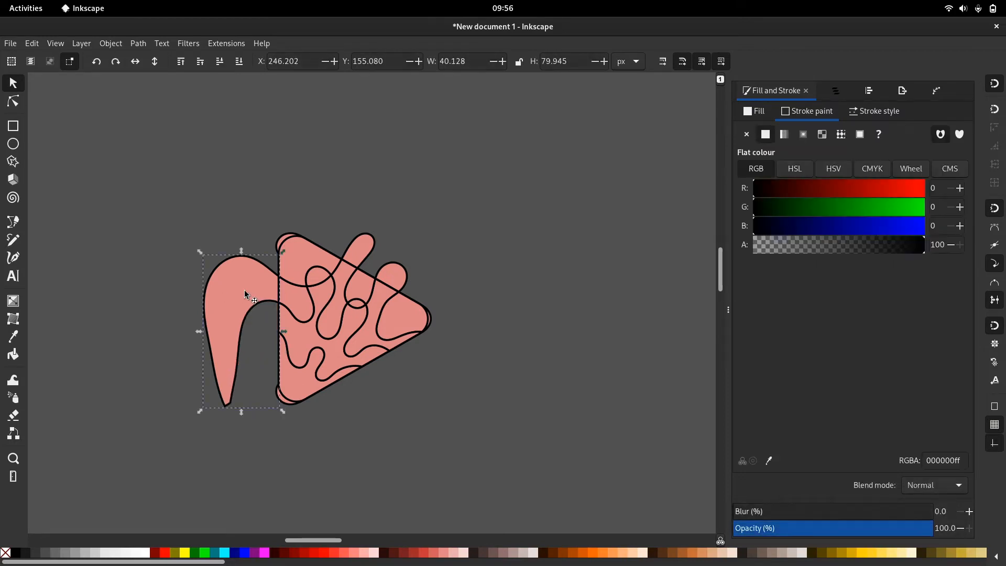
key(Delete)
- Delete the filled pieces covering the triangle's upper-left corner and right corner, keeping the triangle outline
scroll(325, 276, up, 1)
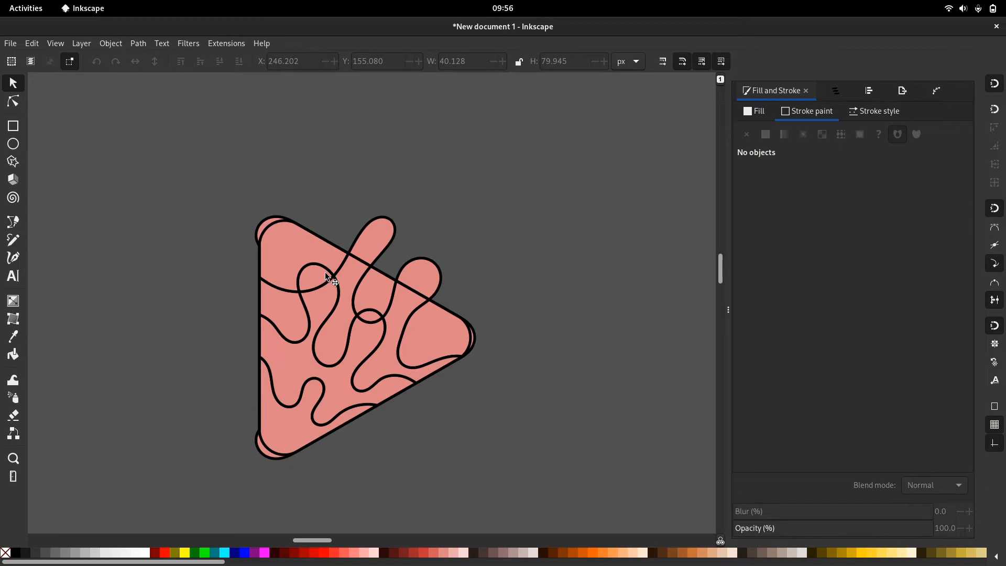
click(289, 251)
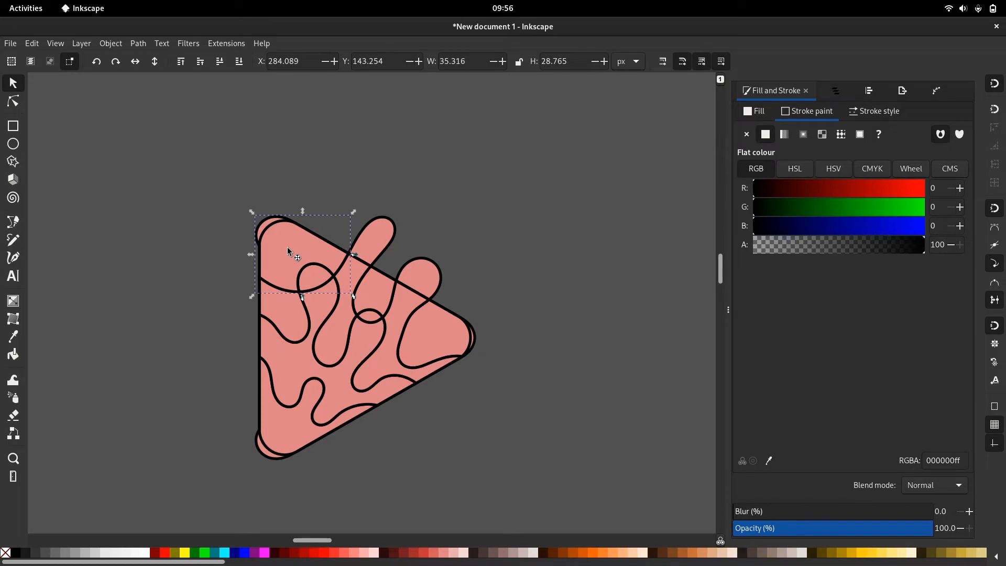
key(Delete)
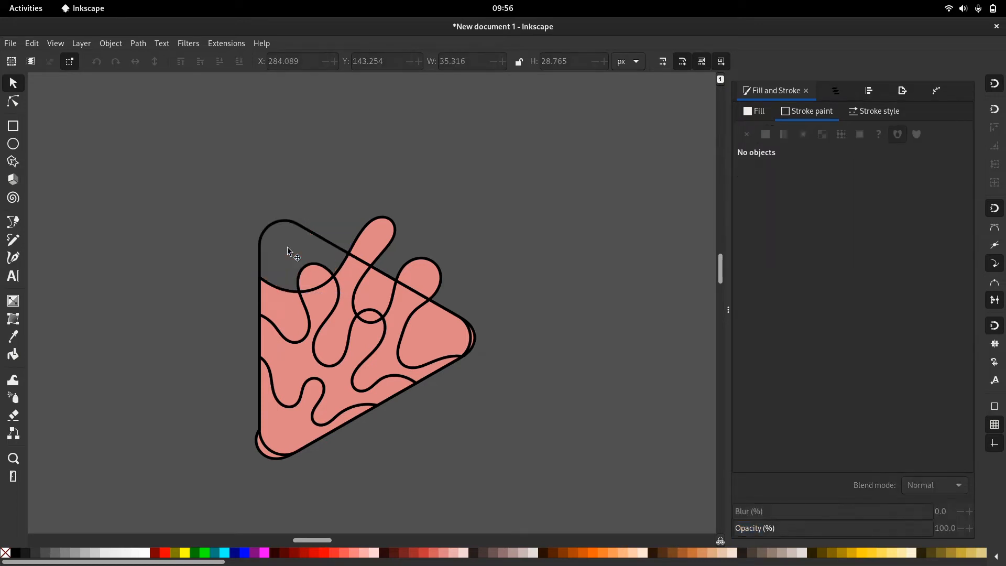
click(421, 325)
key(Delete)
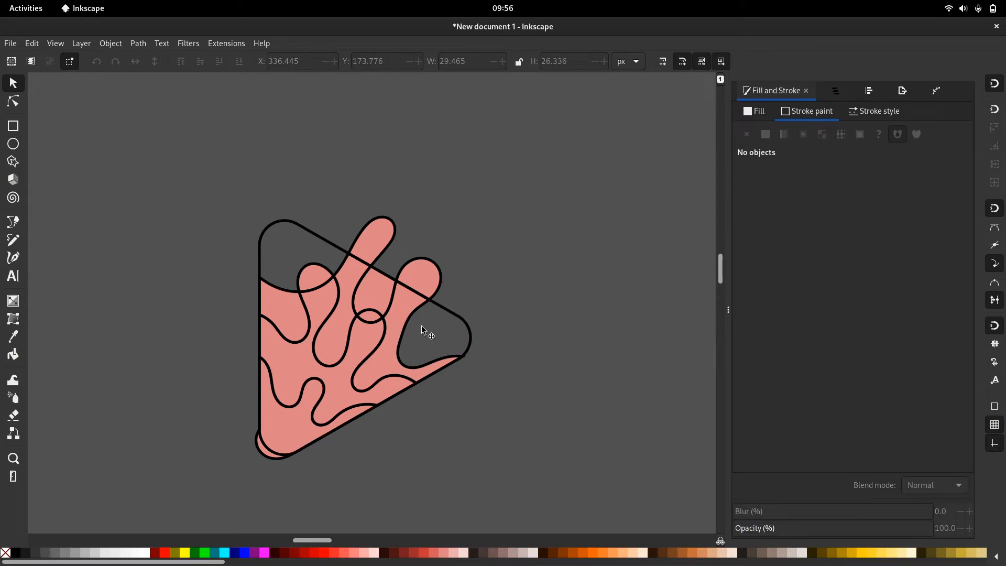
- Duplicate the rounded triangle outline and raise the copy to the top of the stack, leaving it deselected
click(448, 314)
right_click(448, 313)
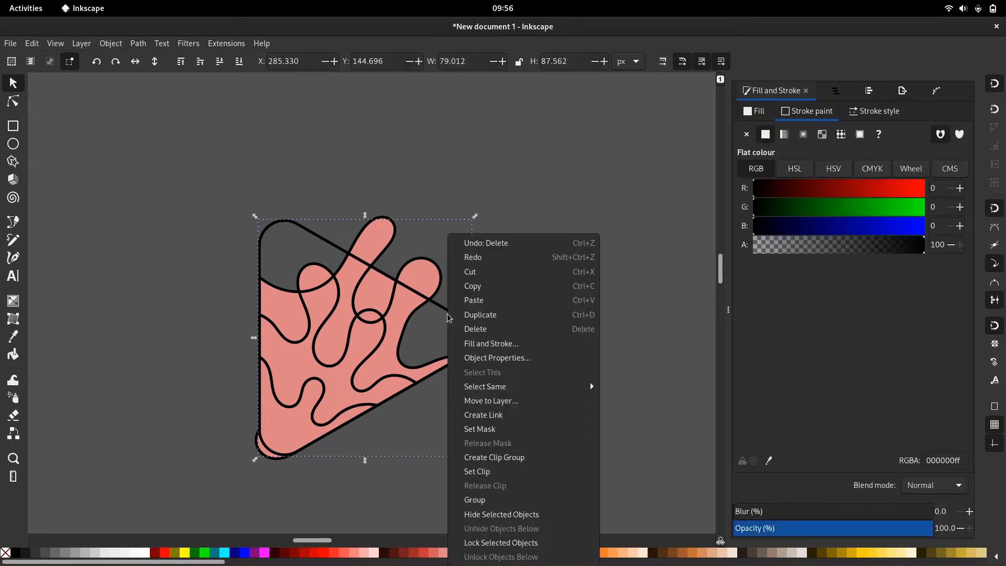
click(477, 314)
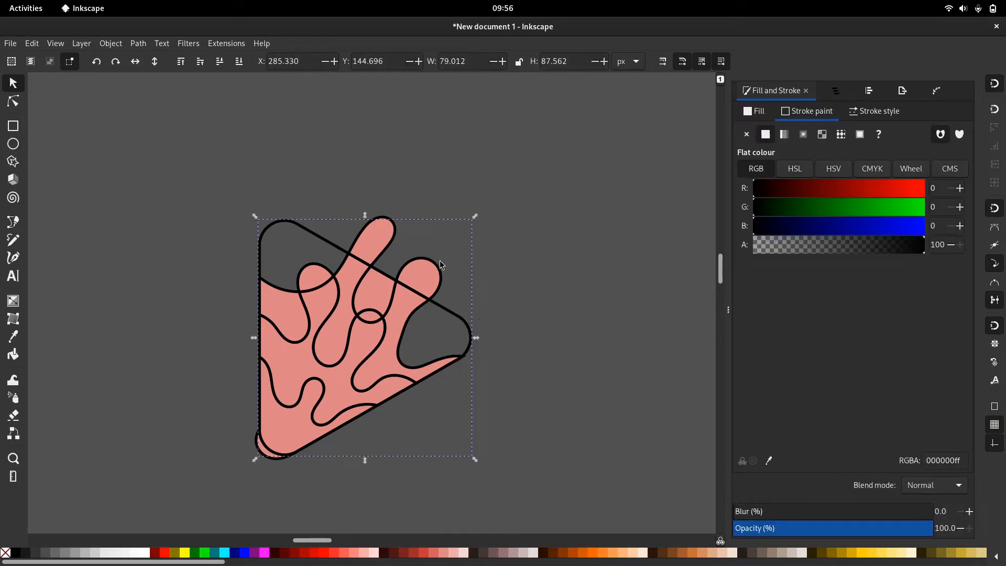
click(184, 66)
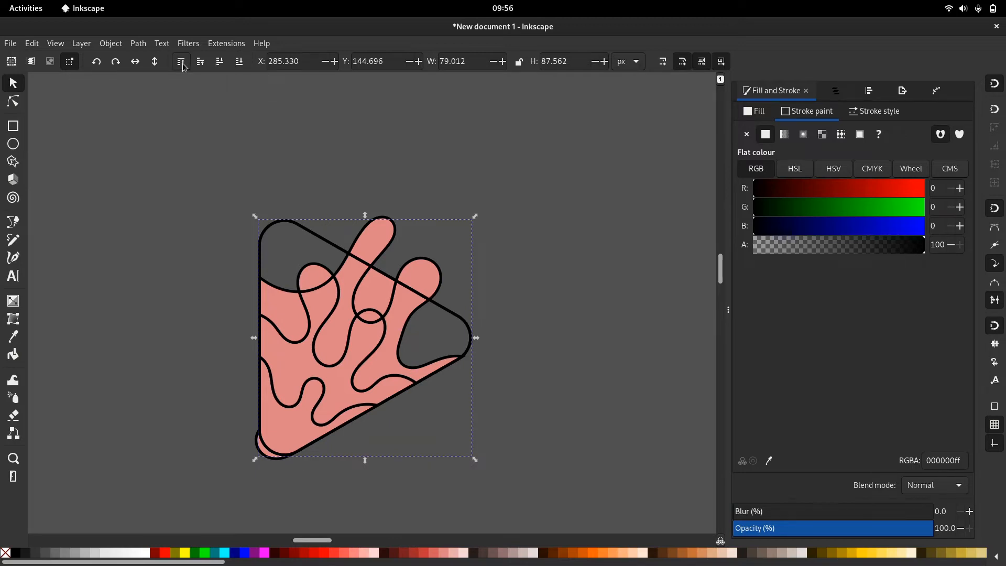
click(165, 211)
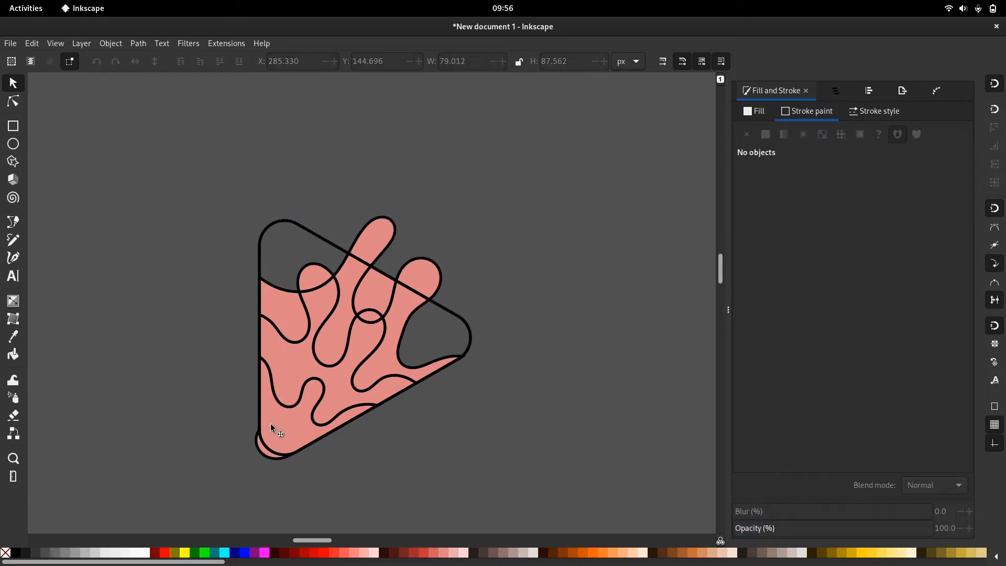
- Intersect the duplicated triangle outline with the bottom-left filled piece to trim its overhanging corner
ctrl+scroll(303, 447, up, 1)
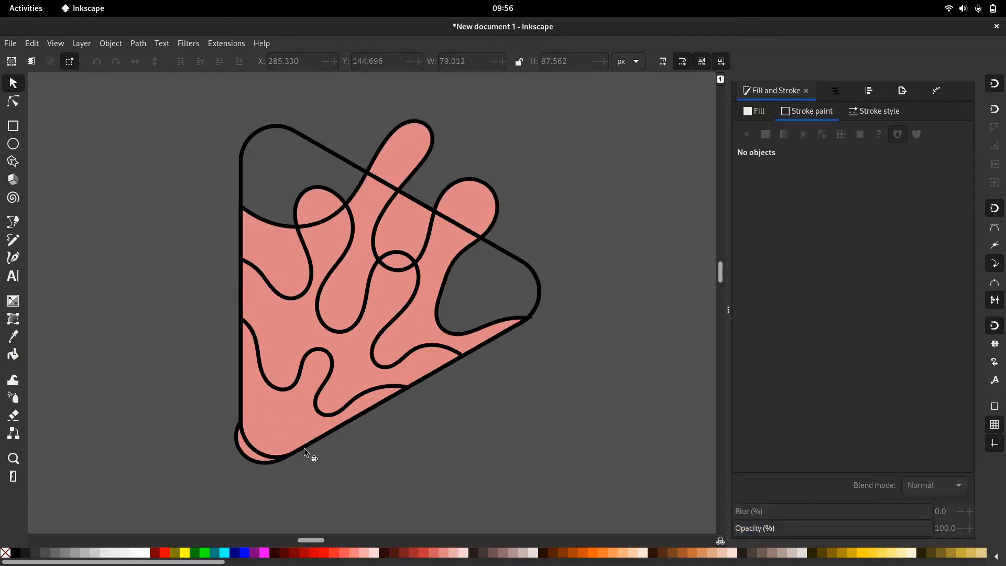
click(526, 268)
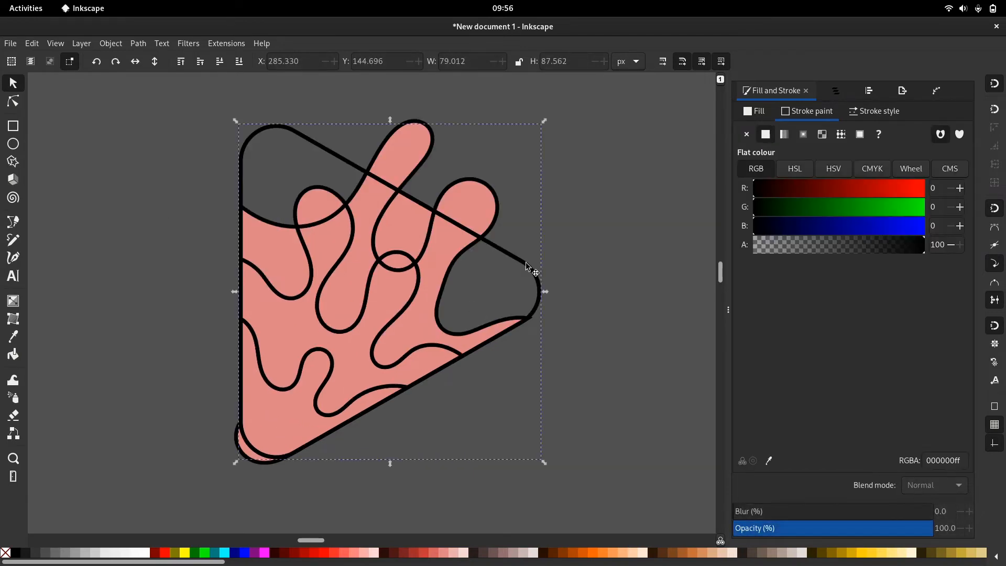
shift+click(259, 463)
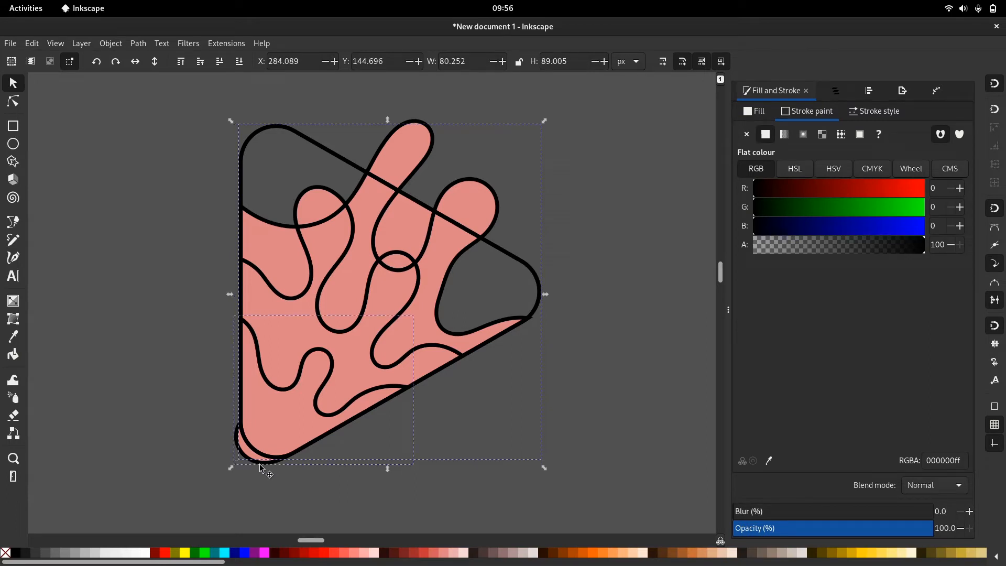
click(139, 43)
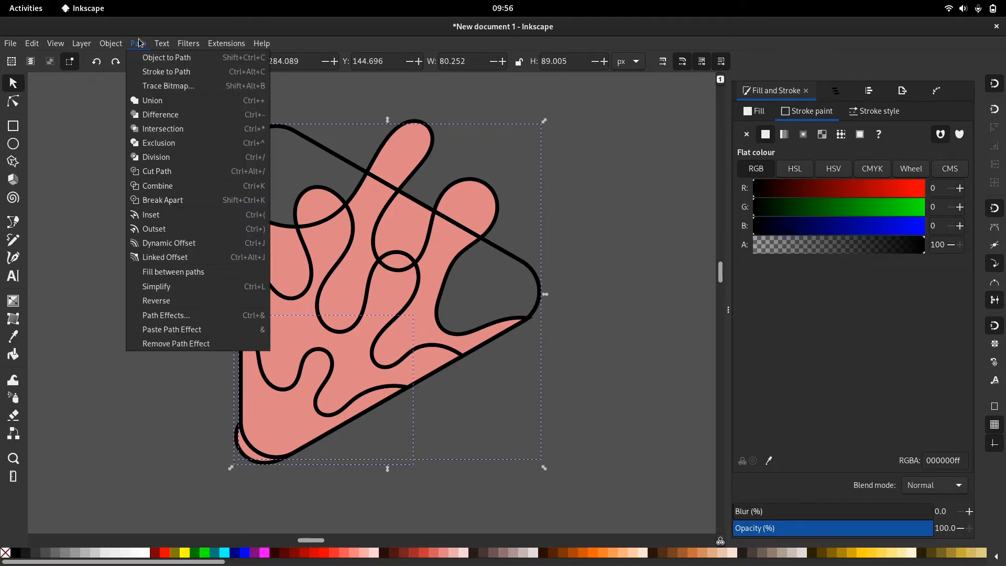
click(165, 127)
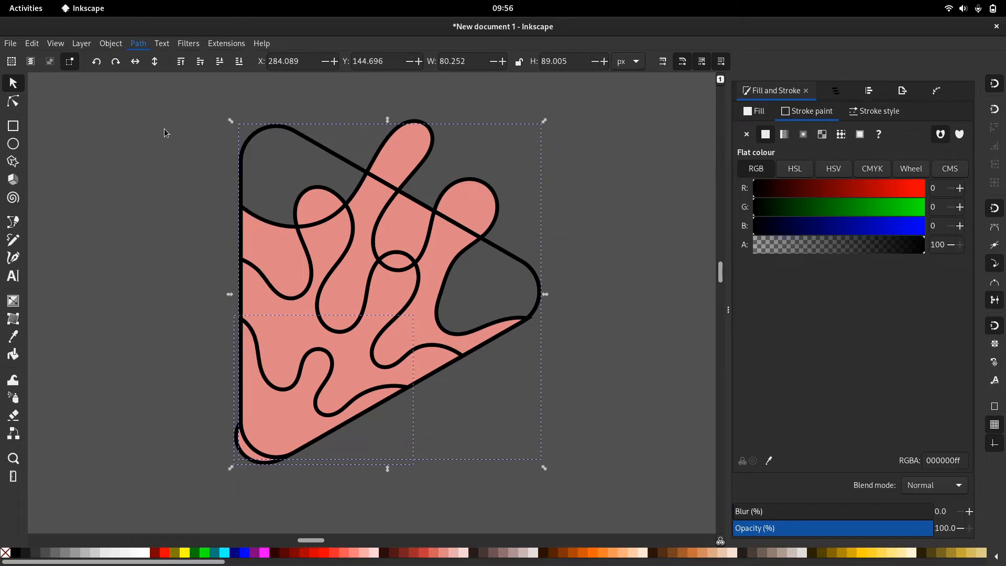
click(166, 129)
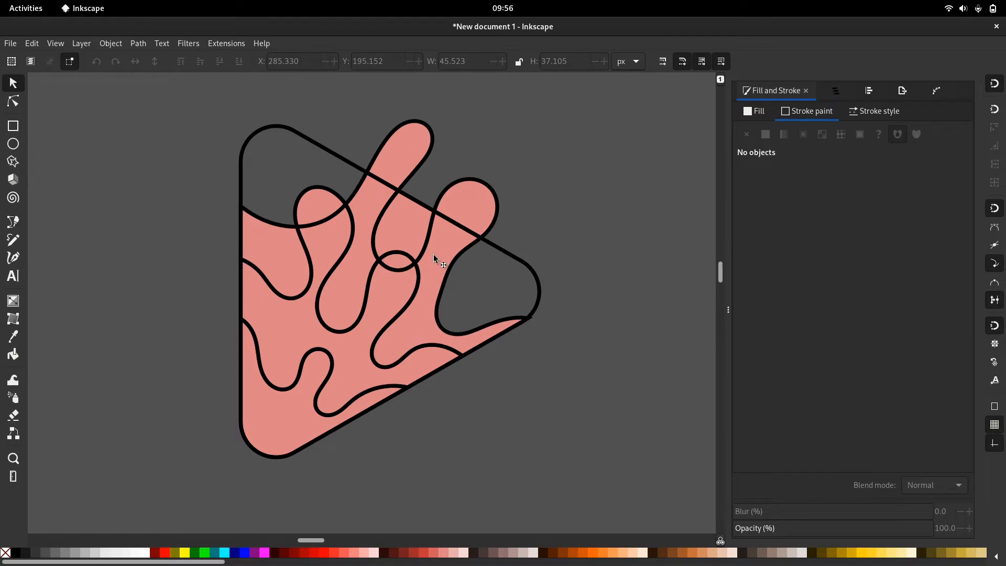
- Unite the two upper finger tips with the adjoining pieces below them and the piece at the triangle's upper left side into one shape
click(462, 210)
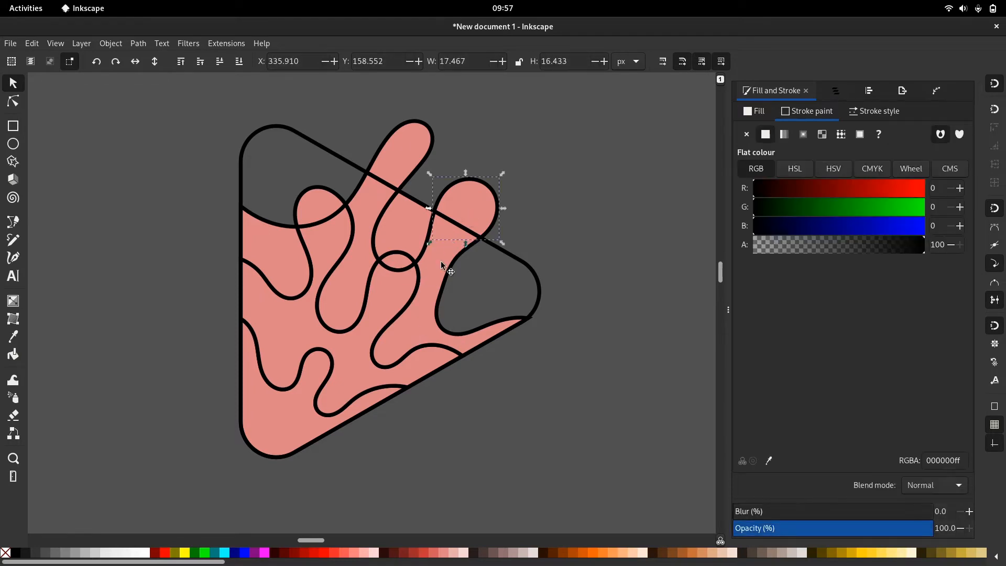
shift+click(441, 261)
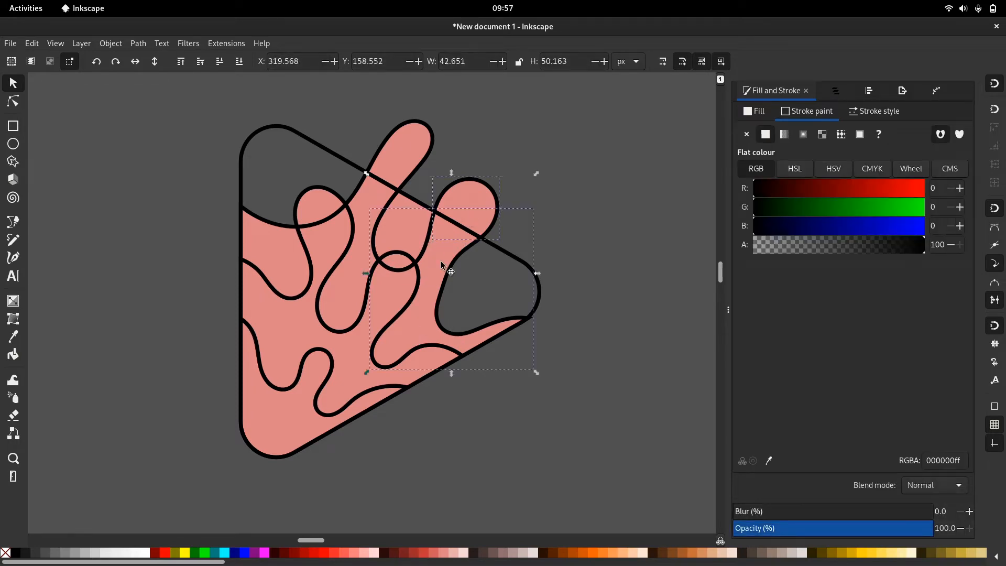
shift+click(366, 259)
shift+click(409, 142)
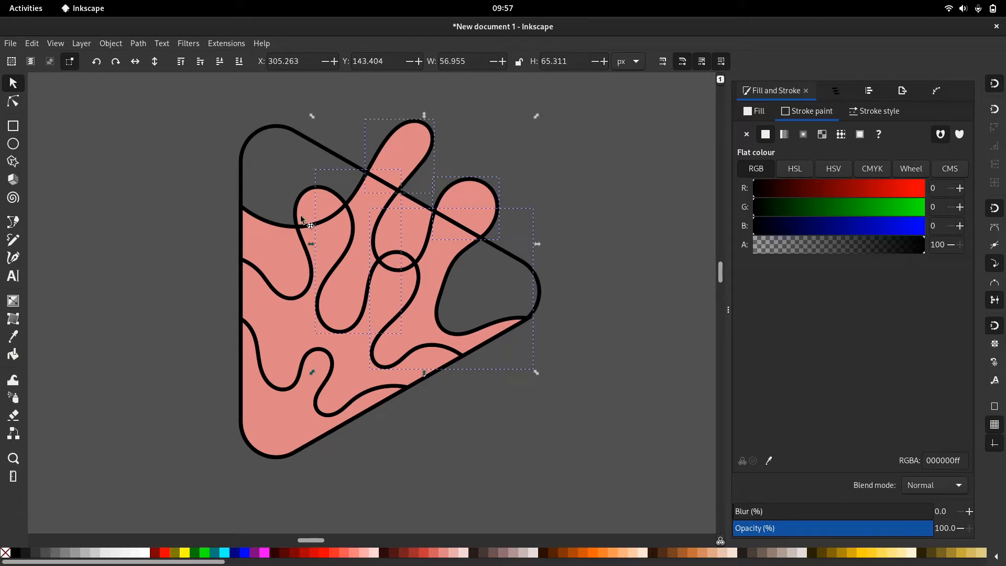
shift+click(281, 242)
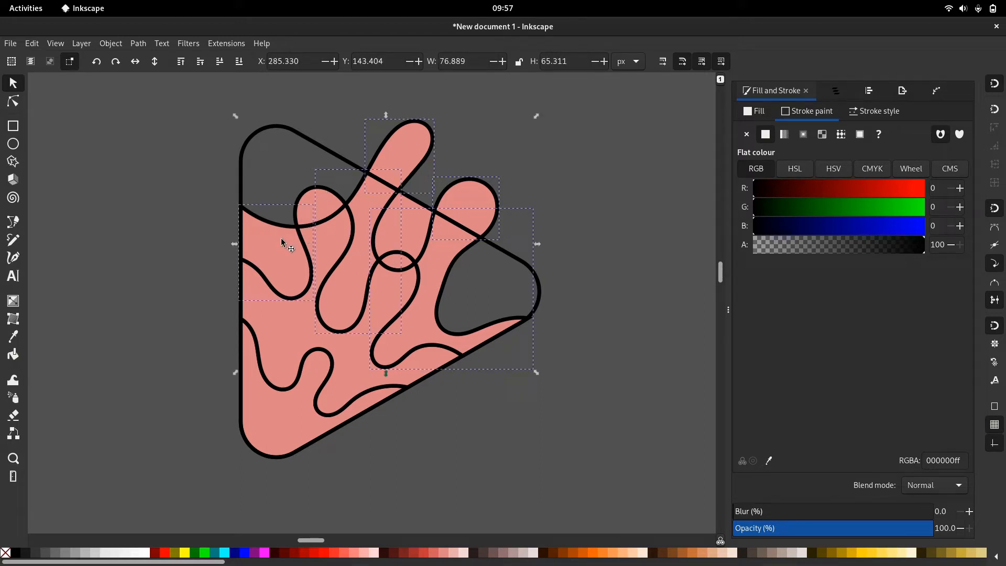
click(146, 45)
click(154, 99)
click(150, 100)
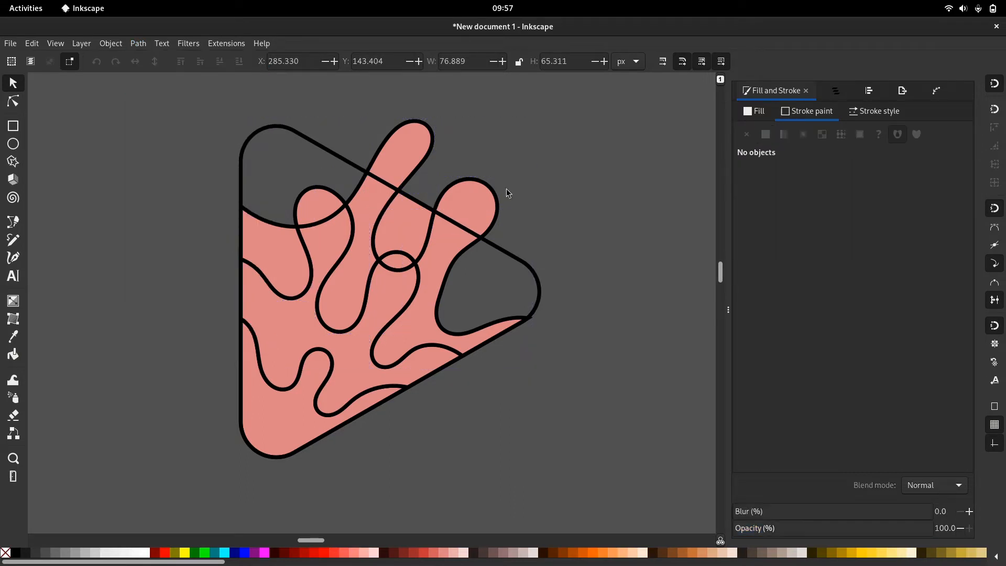
- Lower the triangle outline to the bottom of the stack, and delete the filled piece between the two protruding fingers
click(508, 254)
drag(478, 269, 205, 273)
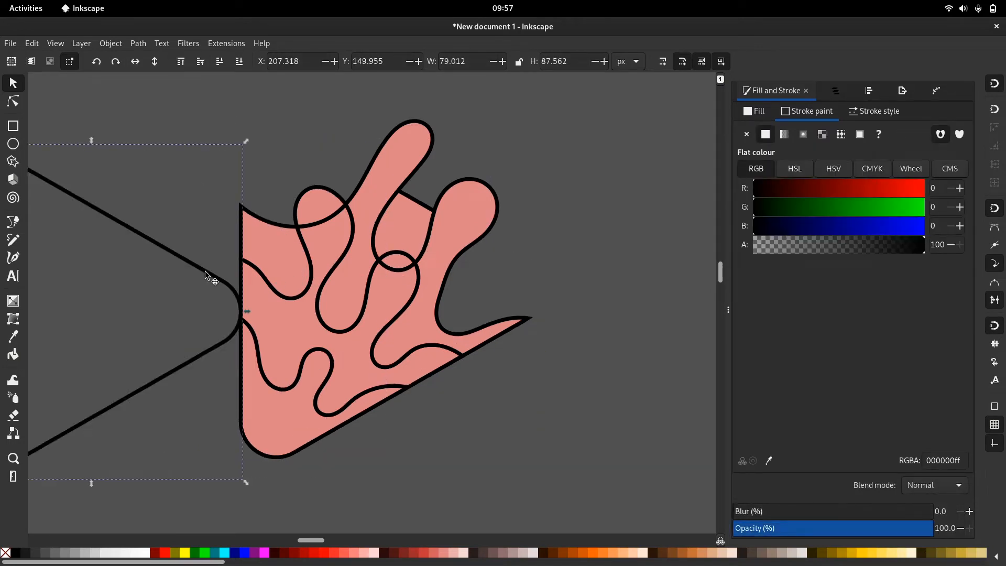
key(ctrl+z)
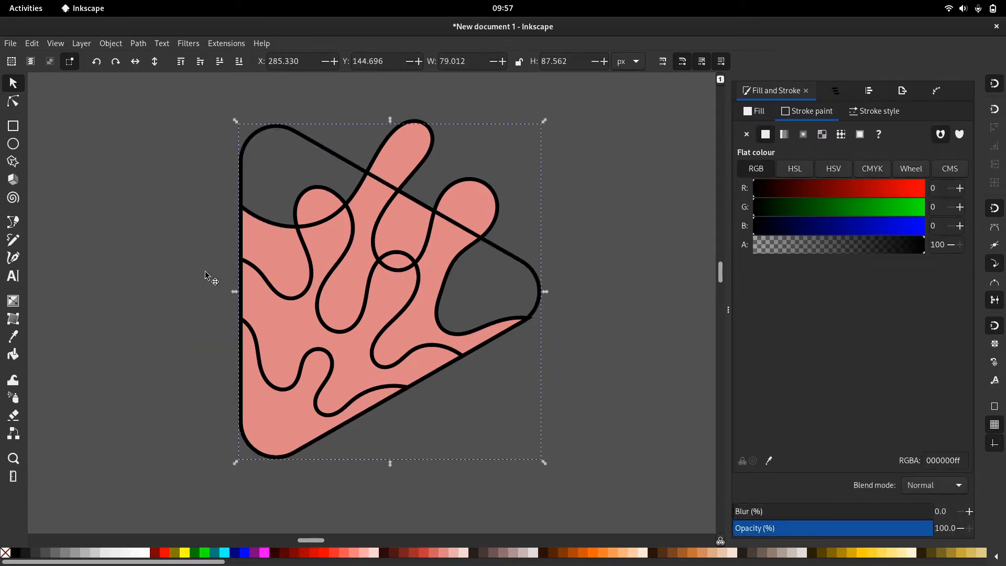
click(236, 61)
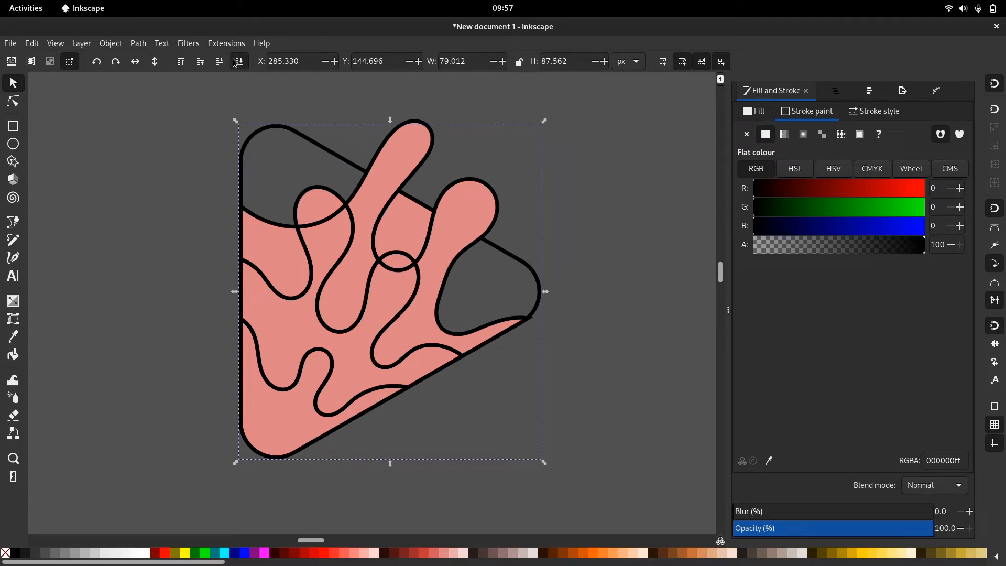
click(587, 218)
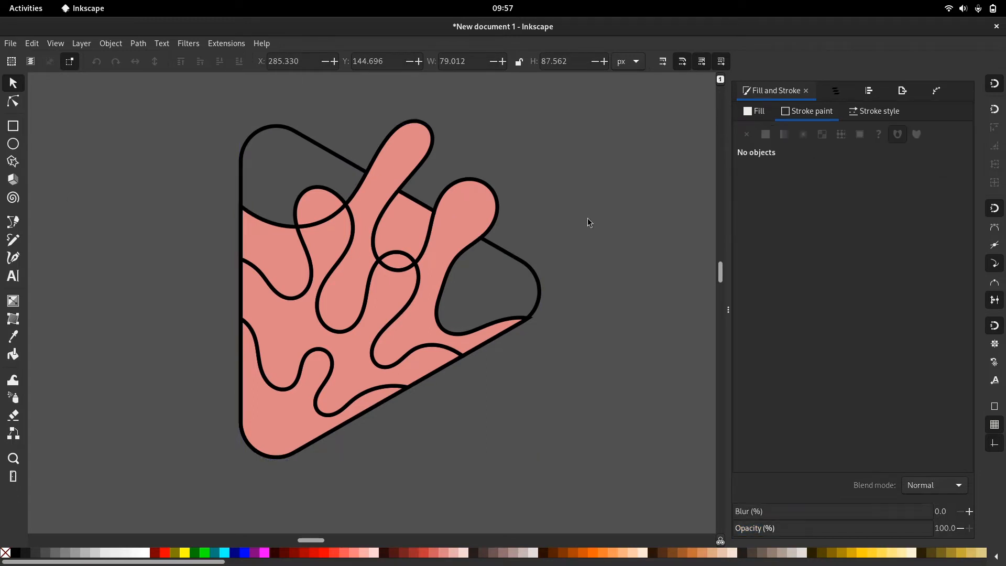
click(406, 225)
key(Escape)
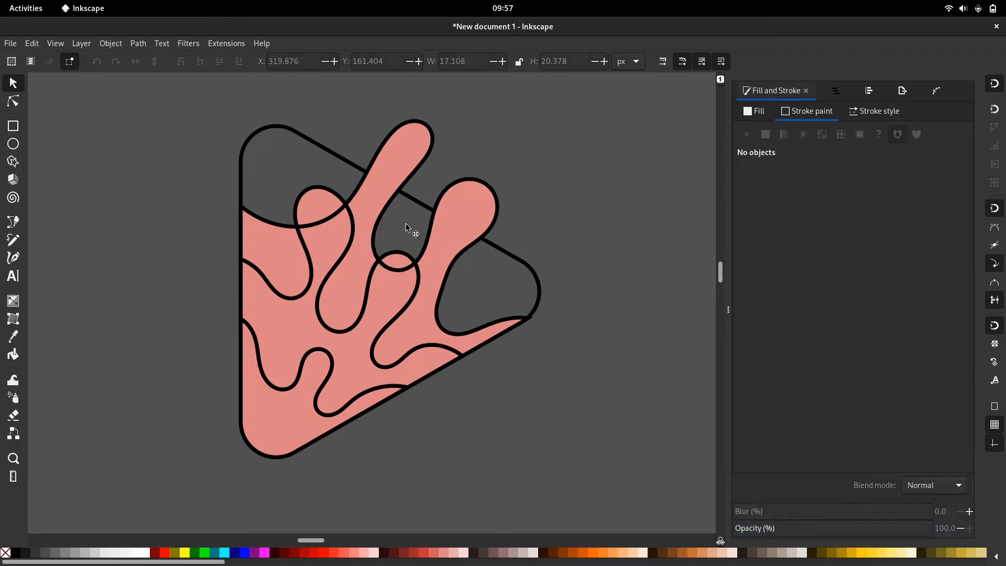
- Unite the two rounded tip pieces inside the triangle with the middle wavy piece, leaving the result deselected
click(320, 205)
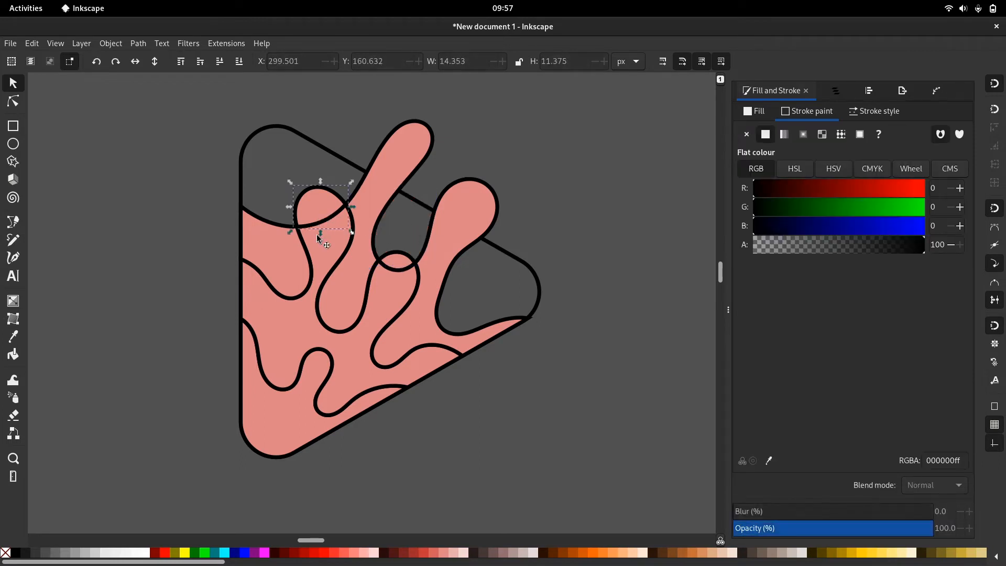
shift+click(400, 258)
shift+click(307, 320)
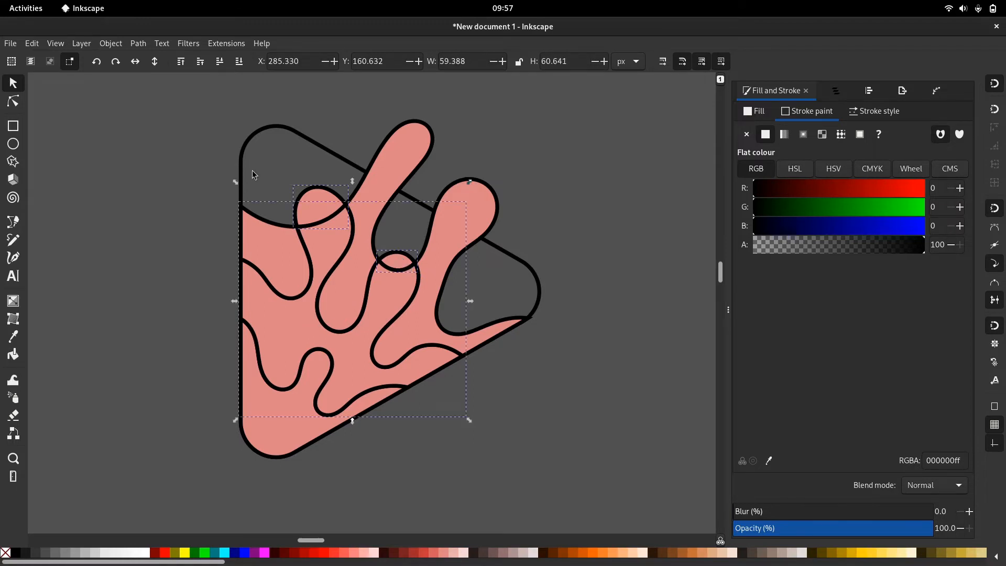
click(138, 44)
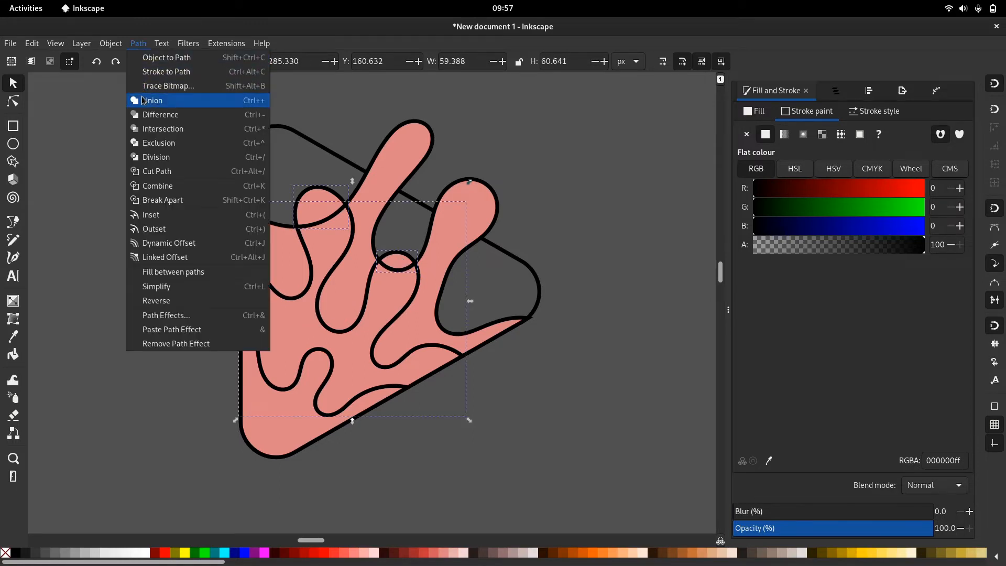
click(142, 100)
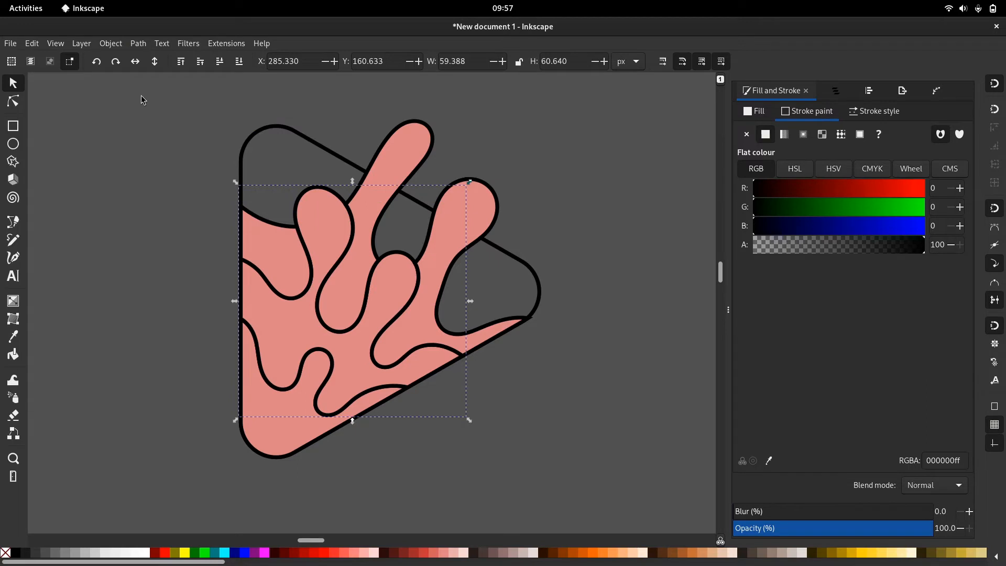
key(Escape)
- Fill the rounded triangle at the bottom of the stack with the salmon colour and deselect it
scroll(155, 175, down, 2)
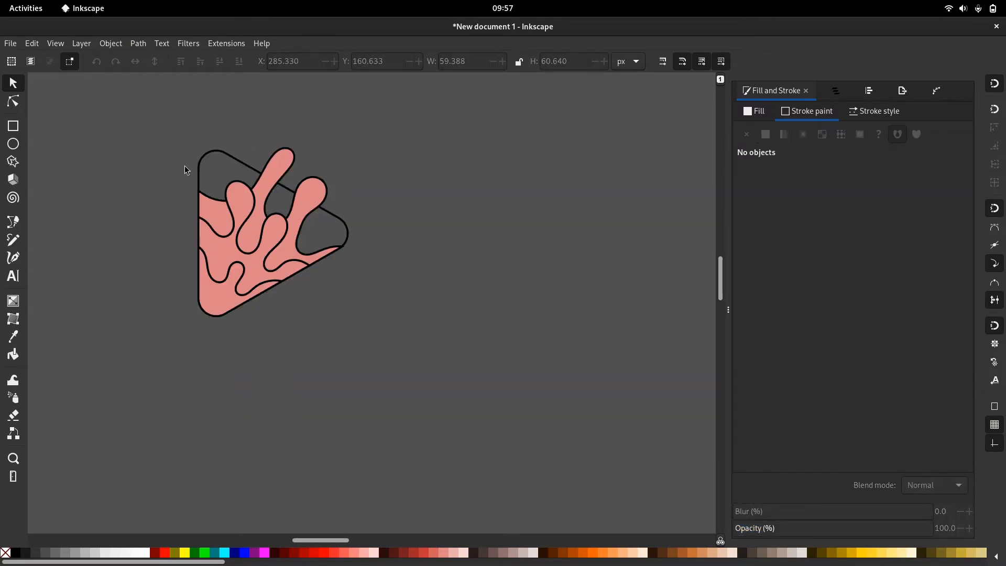
click(202, 156)
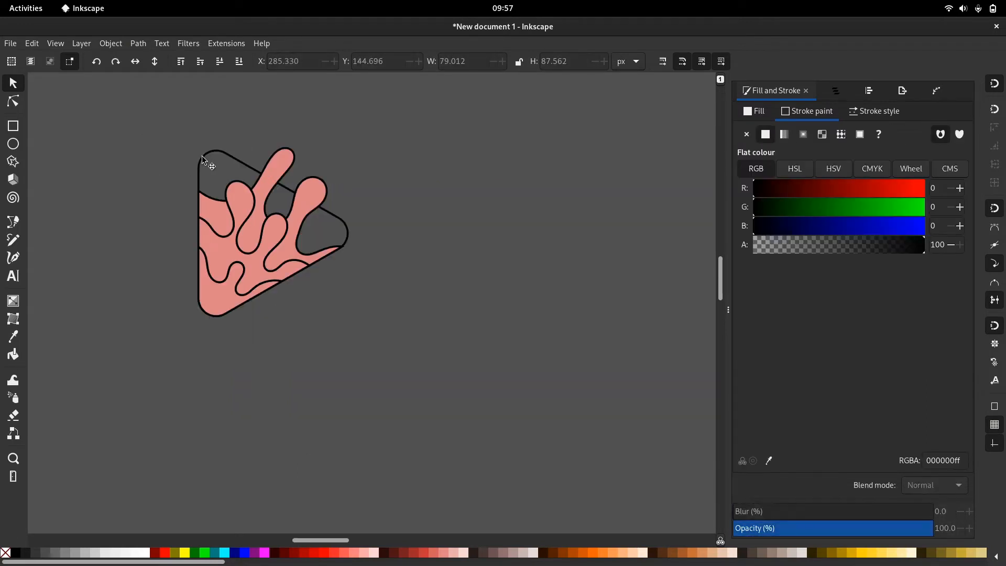
click(449, 553)
click(433, 276)
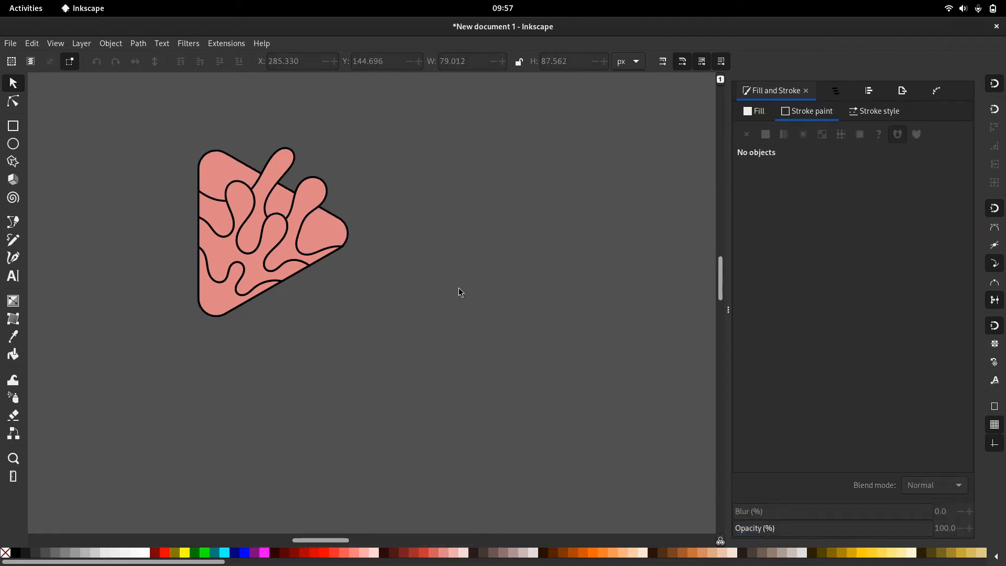
- Draw a linear fill gradient on the bottom-left piece from the triangle's lower rounded corner up to the piece's small finger tip
scroll(492, 316, up, 3)
scroll(491, 316, left, 3)
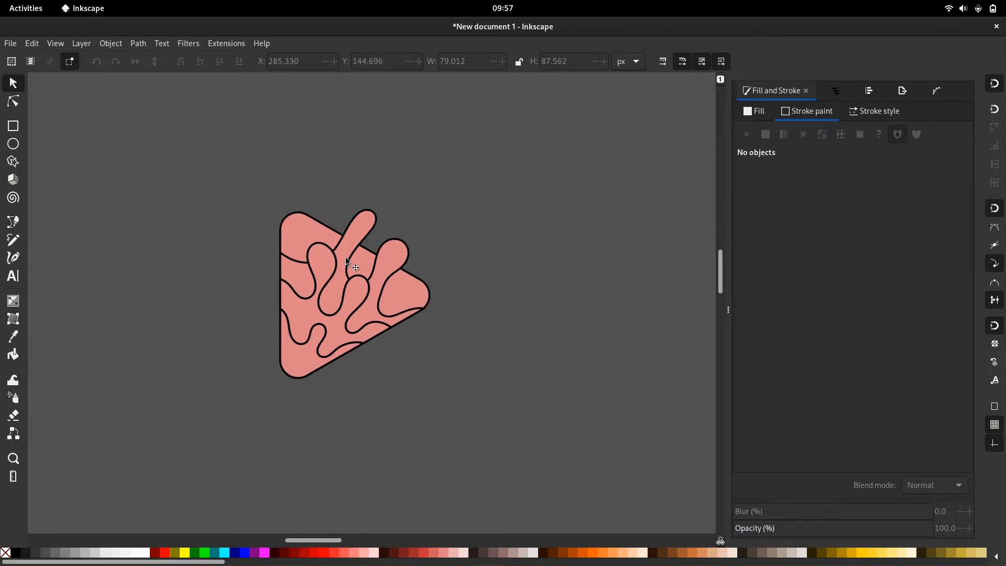
scroll(345, 260, up, 1)
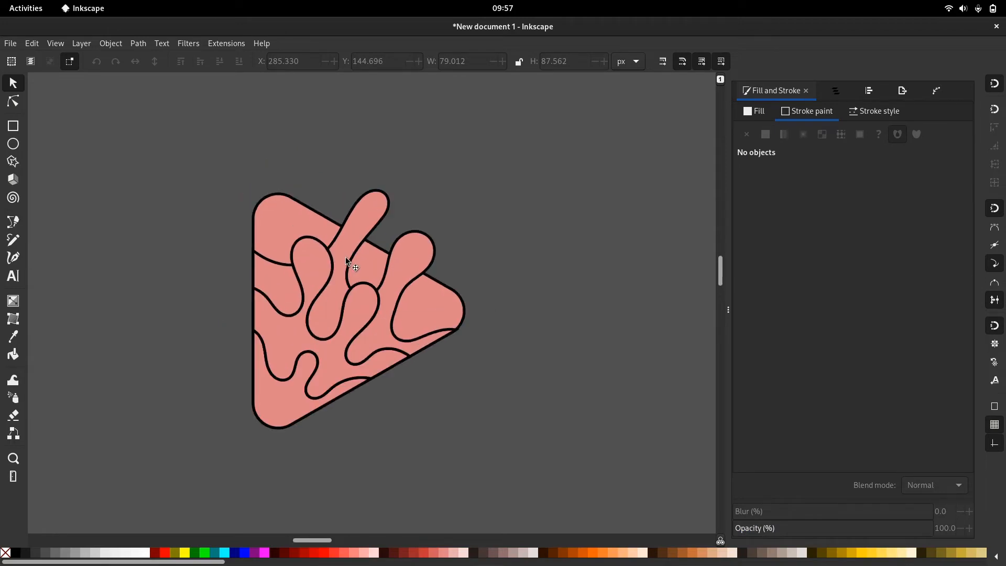
click(295, 407)
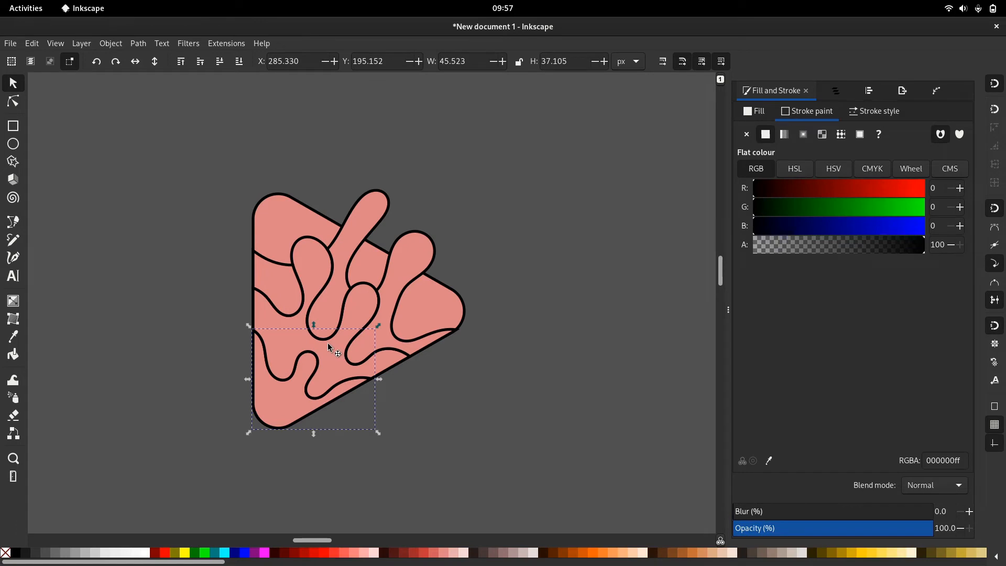
key(g)
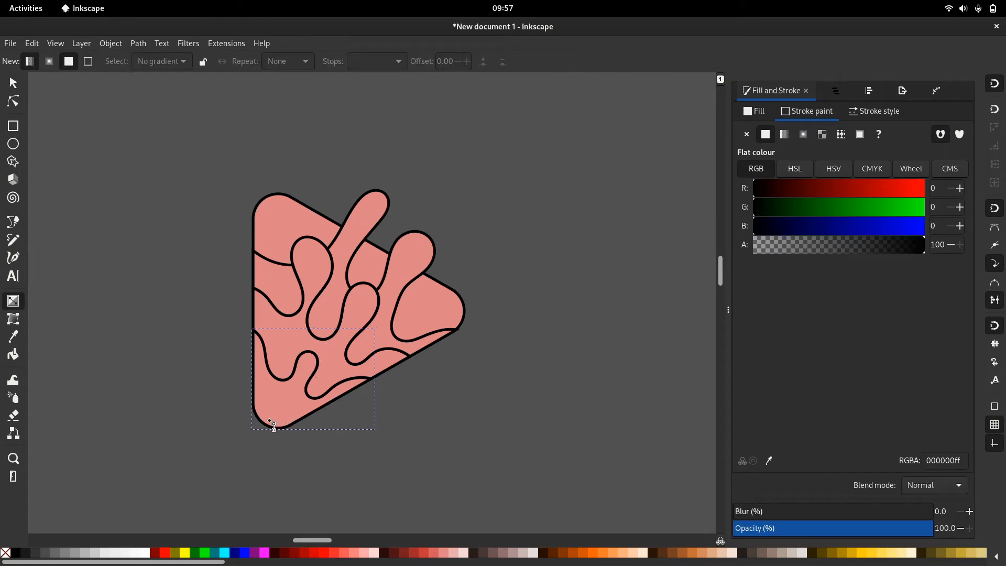
drag(269, 420, 290, 385)
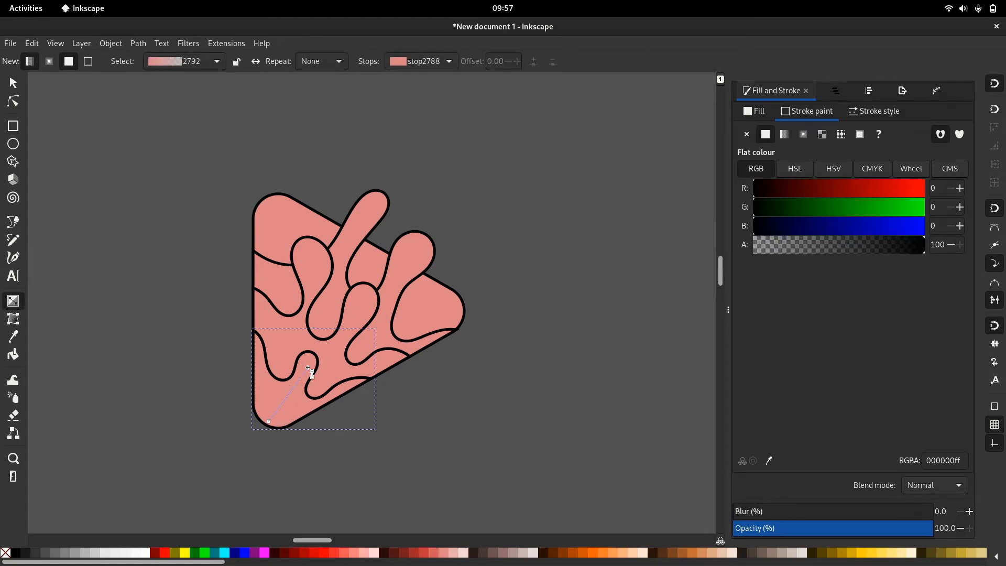
click(309, 368)
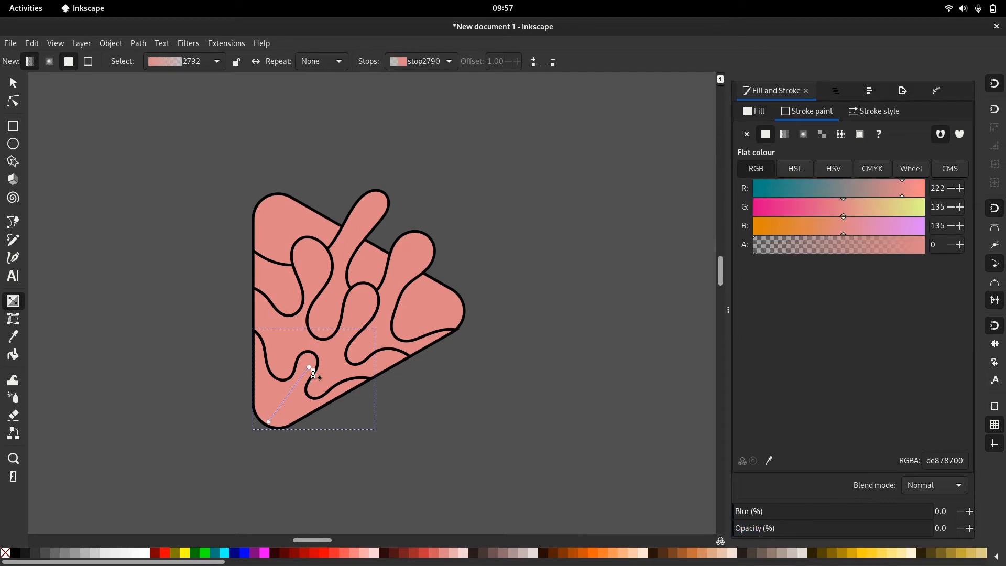
- Set the bottom-left piece's gradient to light orange ffb380 at the finger tip and red ff5555 at the corner
click(269, 422)
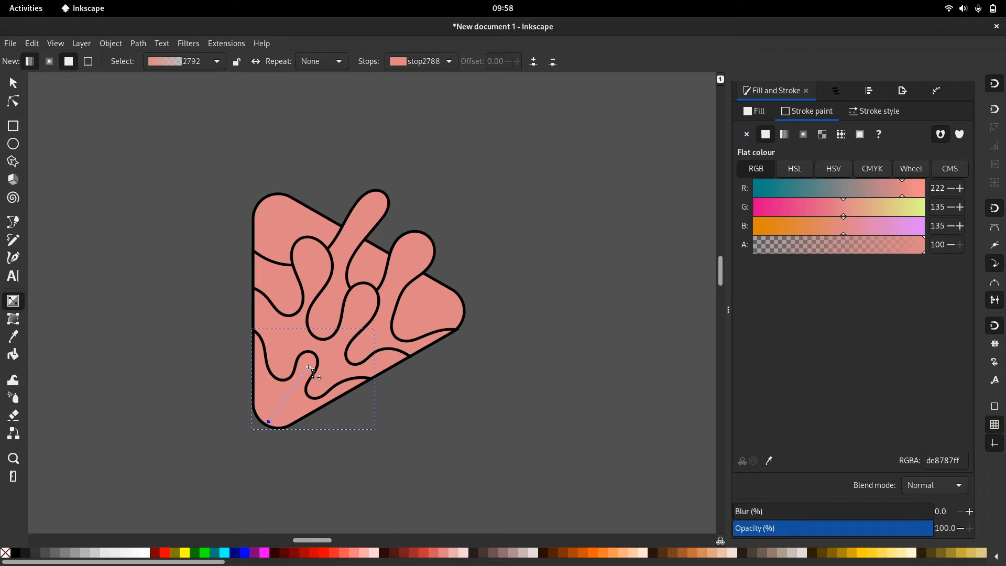
click(308, 368)
click(620, 556)
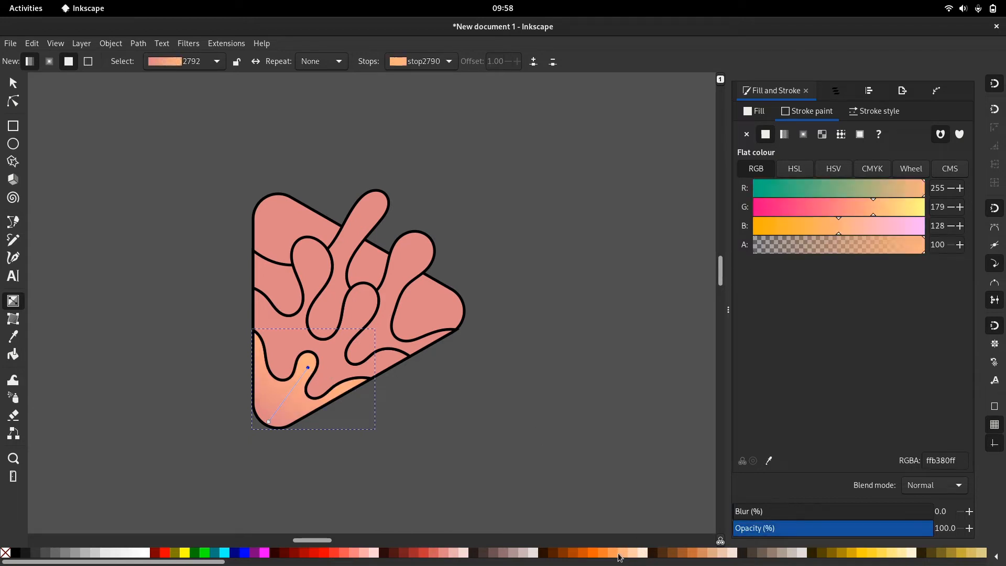
click(272, 425)
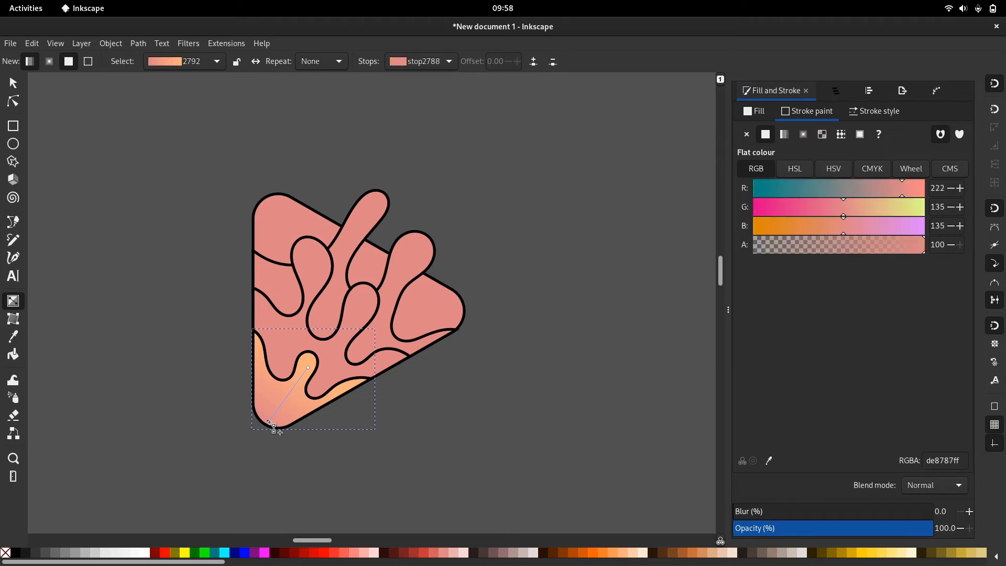
click(343, 553)
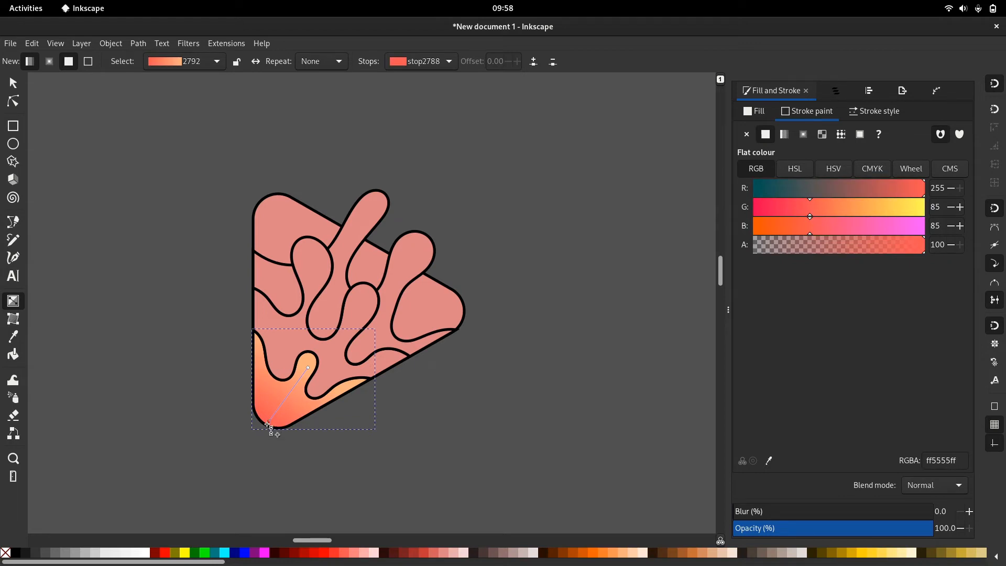
- Extend the gradient's red end outward past the triangle's lower corner and deselect the piece
drag(244, 464, 243, 463)
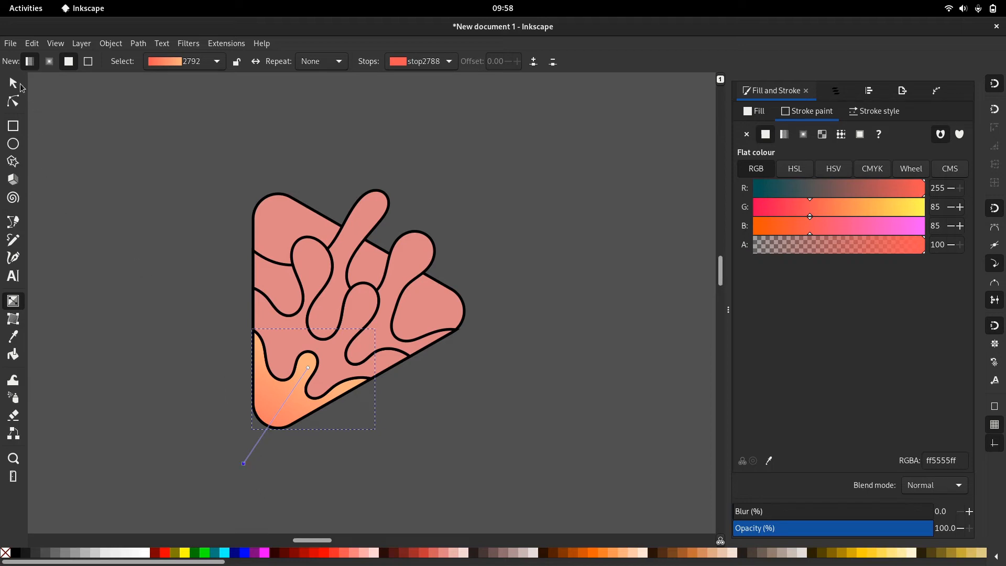
key(s)
key(Escape)
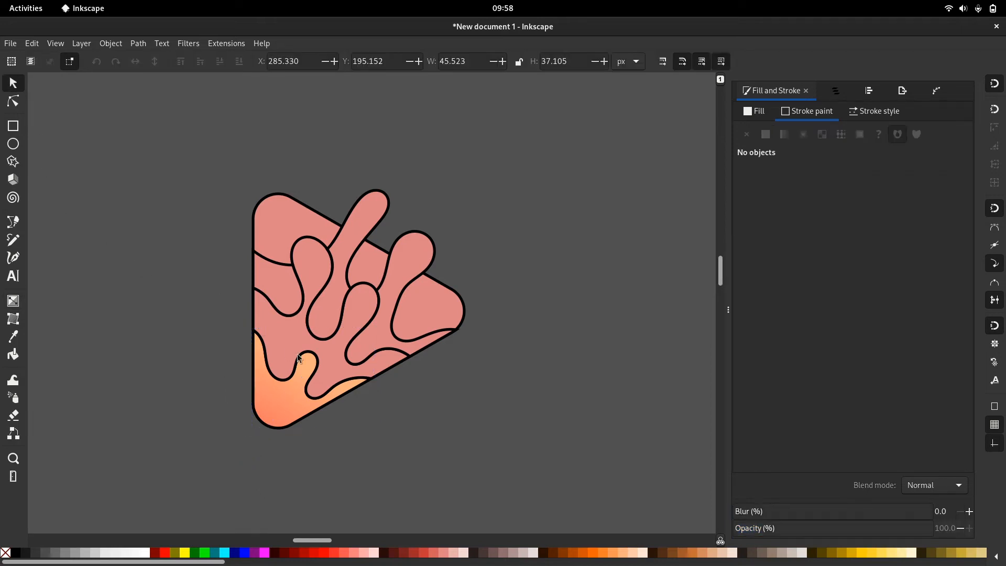
- Draw a linear fill gradient on the middle wavy piece from its right rounded finger tip down toward the triangle's lower corner
click(343, 359)
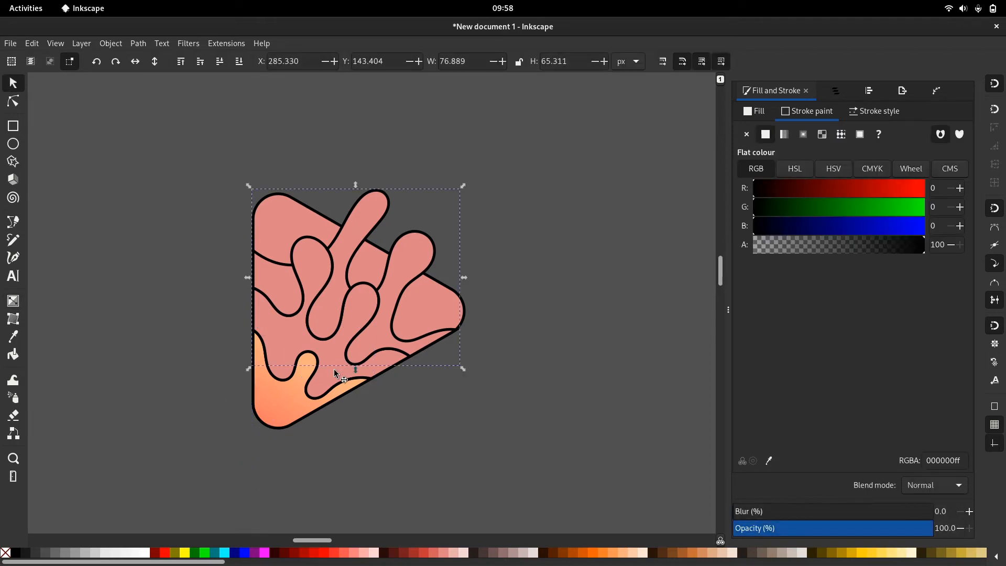
alt+click(335, 373)
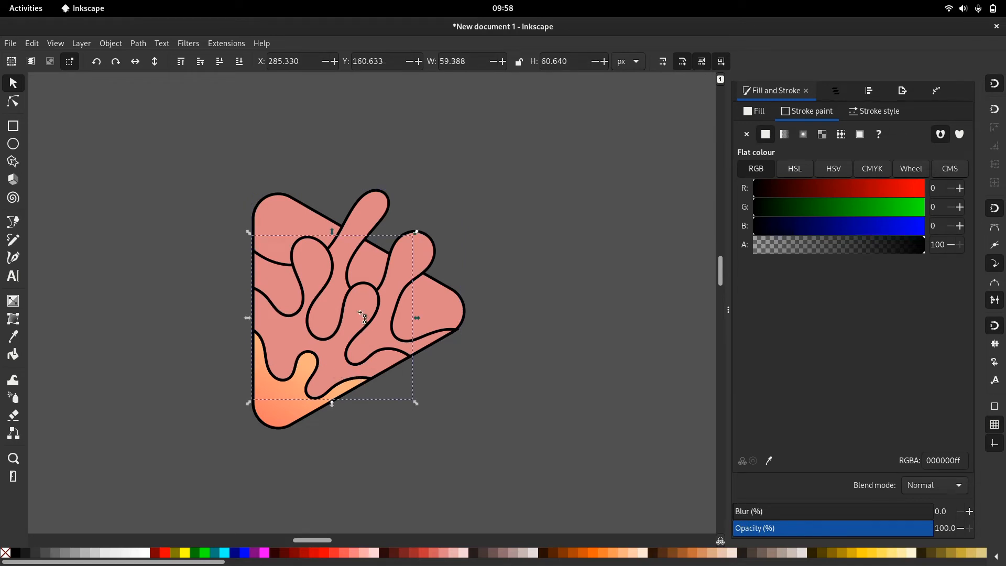
key(g)
drag(363, 308, 297, 391)
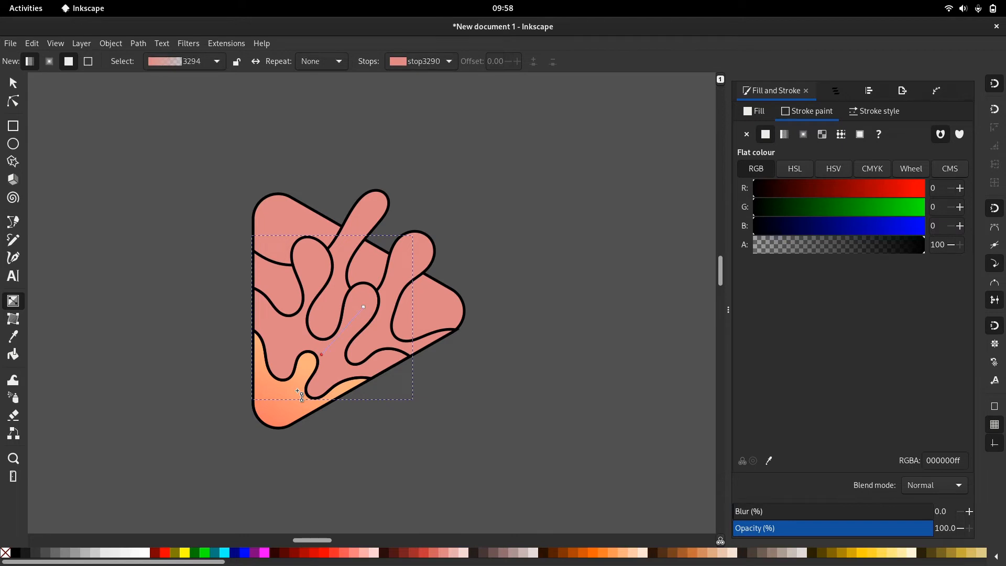
click(292, 399)
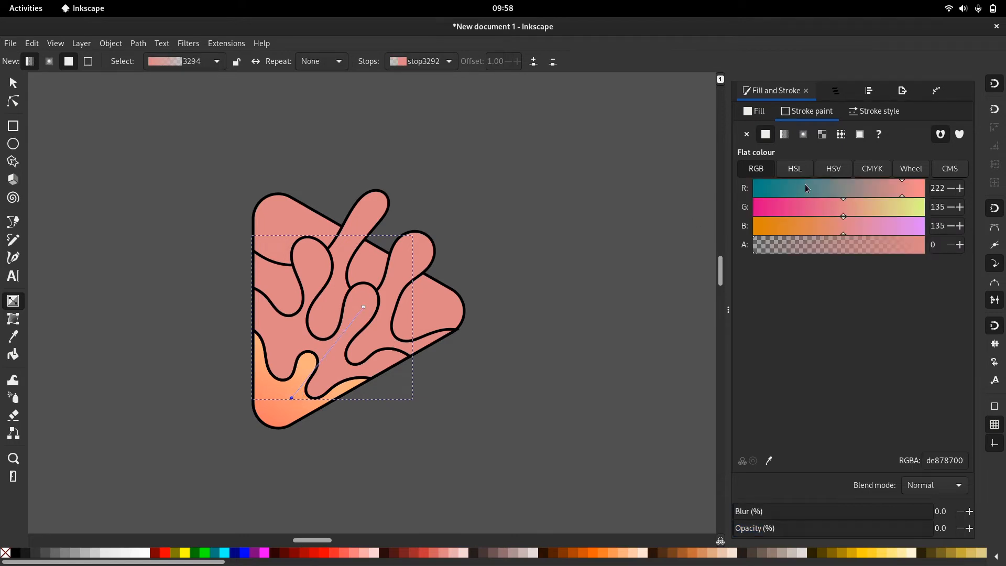
- Switch the middle wavy piece's stroke to a linear gradient and assign the existing red-to-orange gradient 2792
click(785, 135)
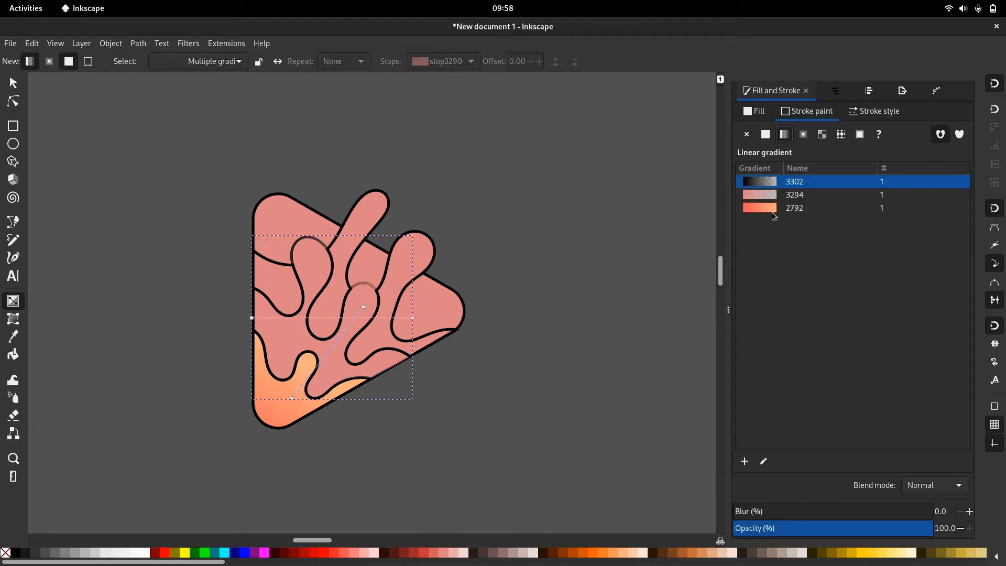
click(772, 211)
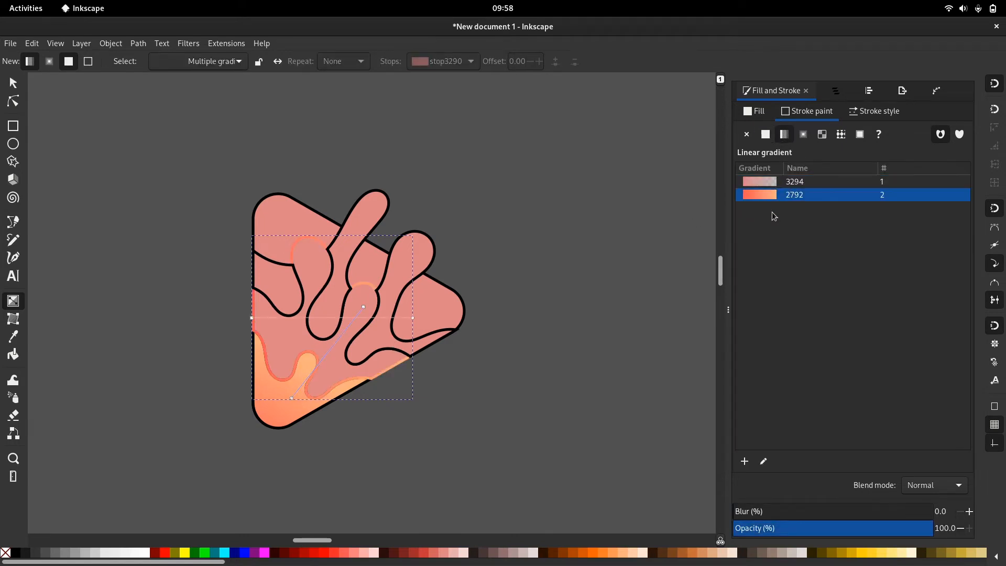
- Remove the middle wavy piece's stroke and fill the piece with the existing red-to-orange linear gradient 2792
click(748, 136)
click(757, 111)
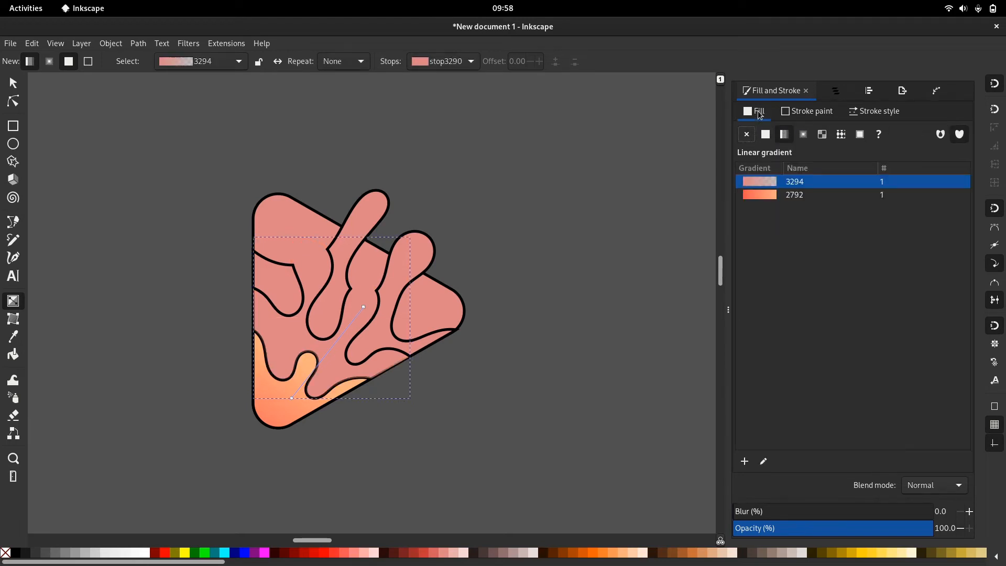
click(776, 195)
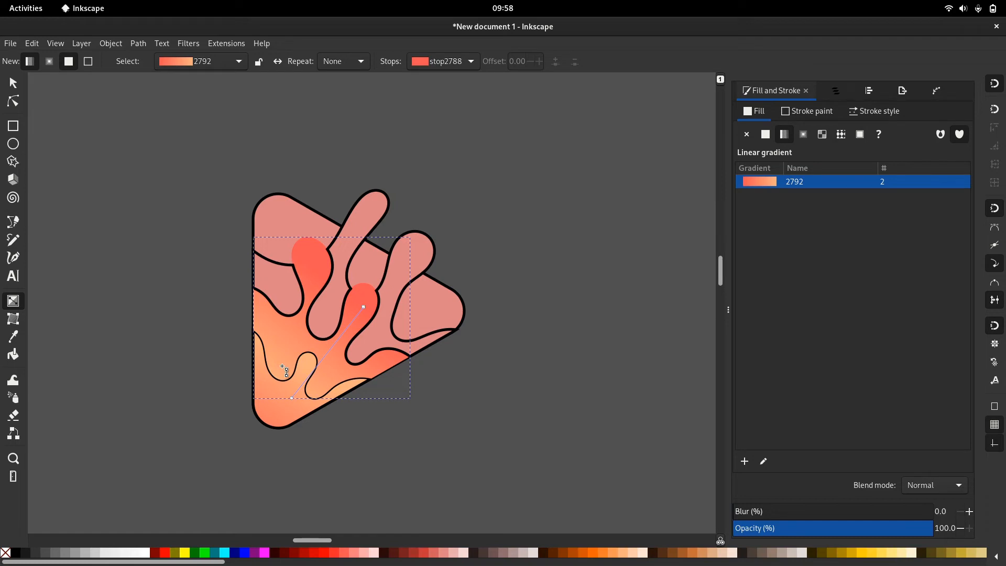
- Redraw the middle wavy piece's gradient from red at the triangle's lower corner to orange at its upper finger tip, and deselect it
drag(282, 366, 315, 271)
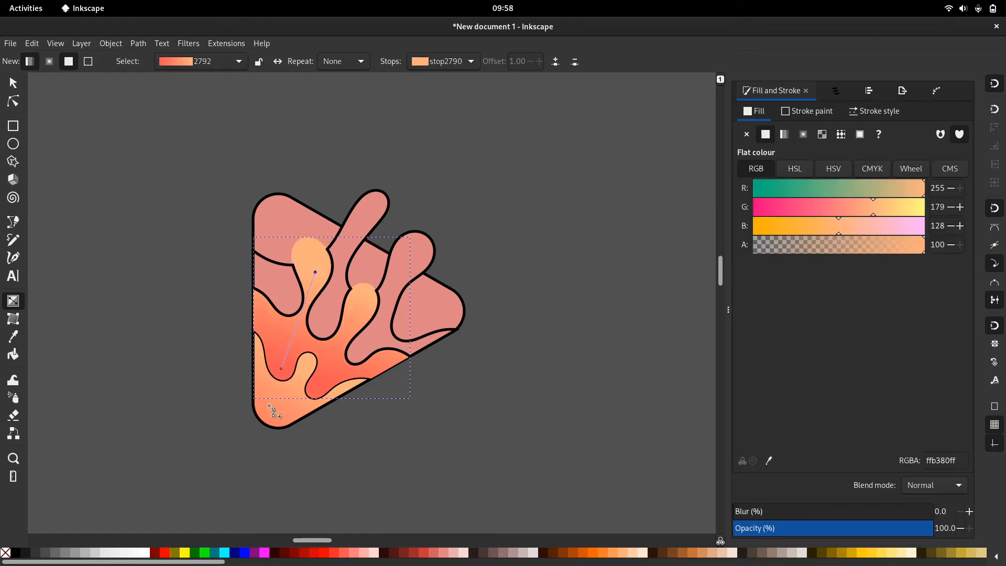
drag(269, 407, 268, 406)
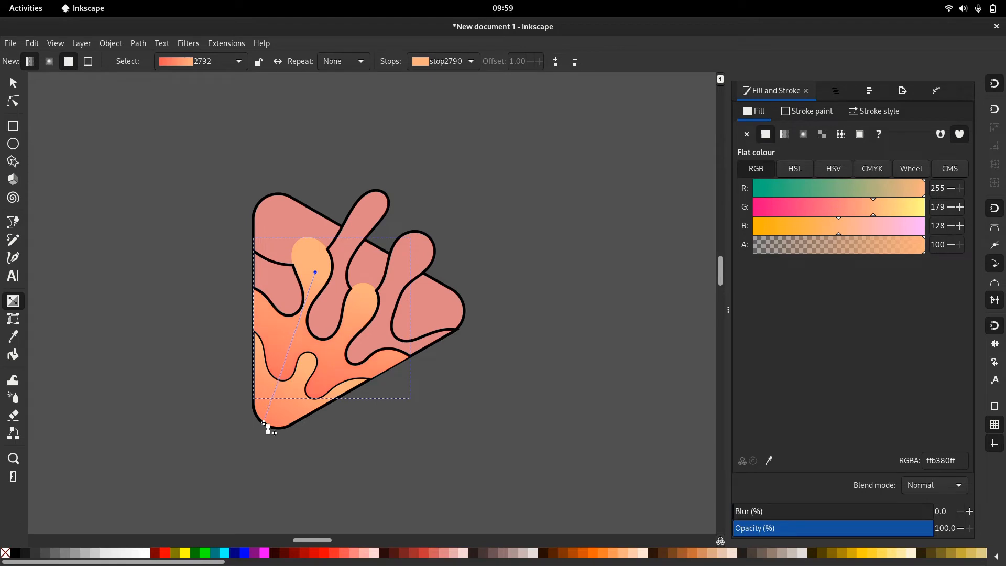
click(264, 423)
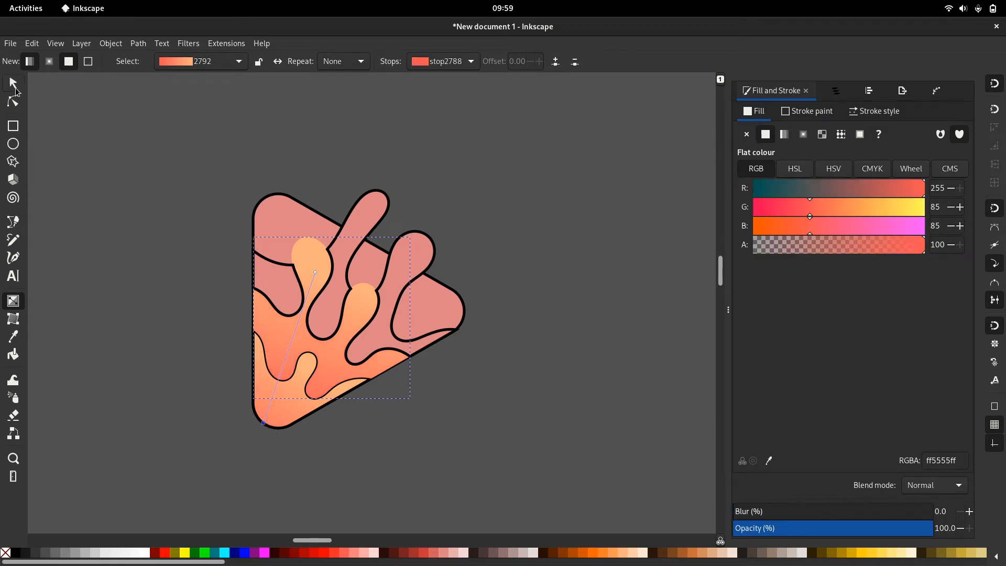
key(s)
click(117, 178)
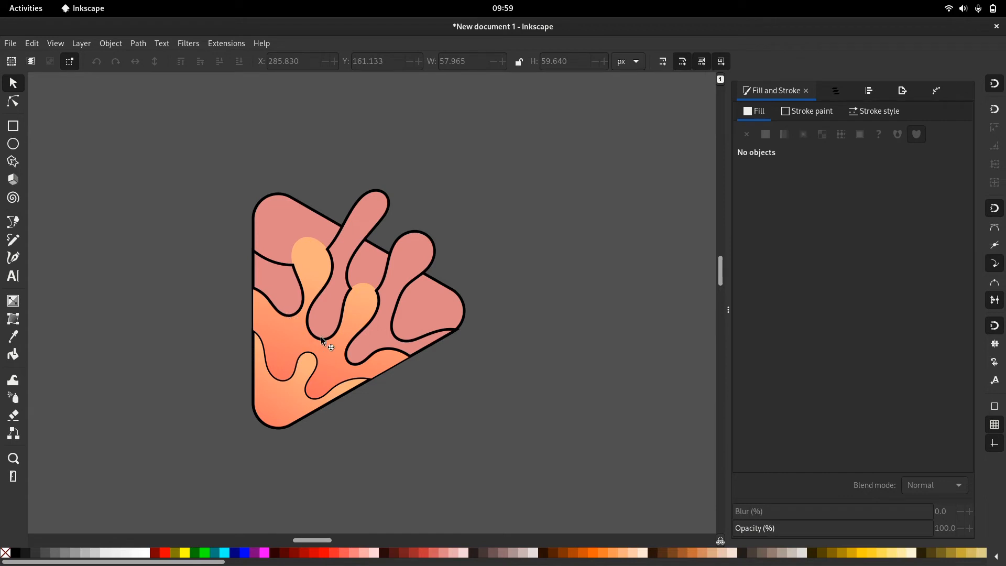
- Remove the stroke from the piece in the triangle's lower corner and deselect it
scroll(321, 339, up, 1)
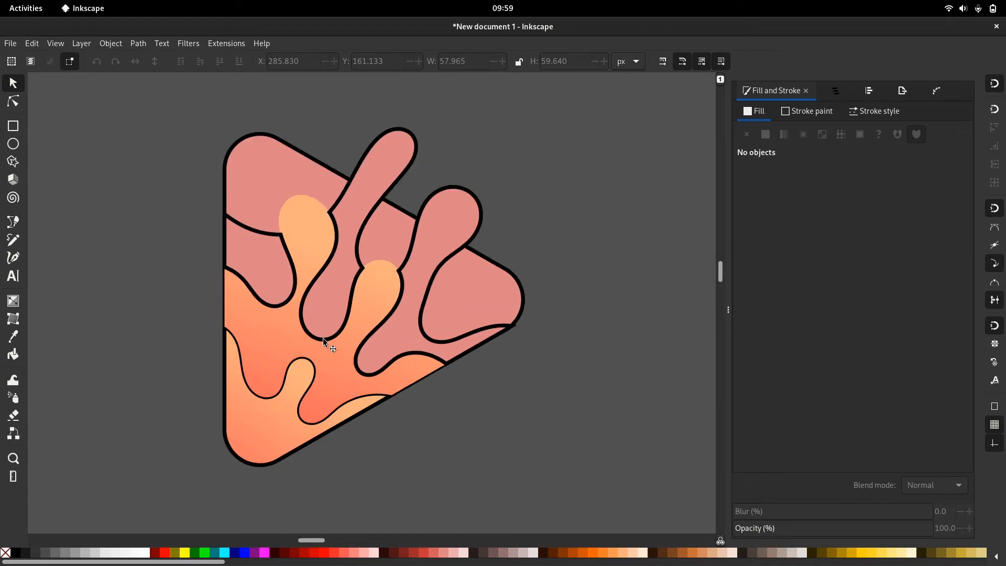
click(281, 407)
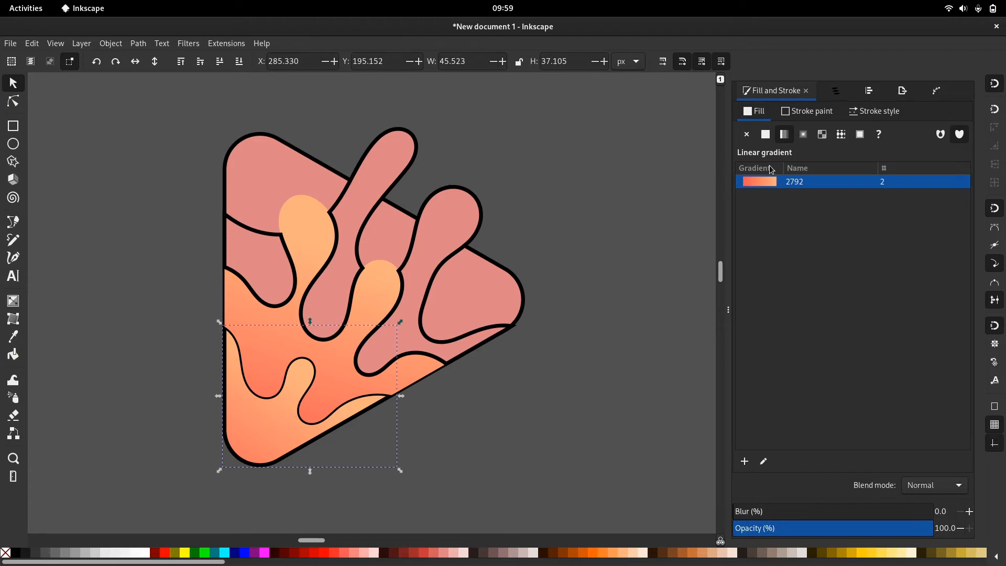
click(793, 111)
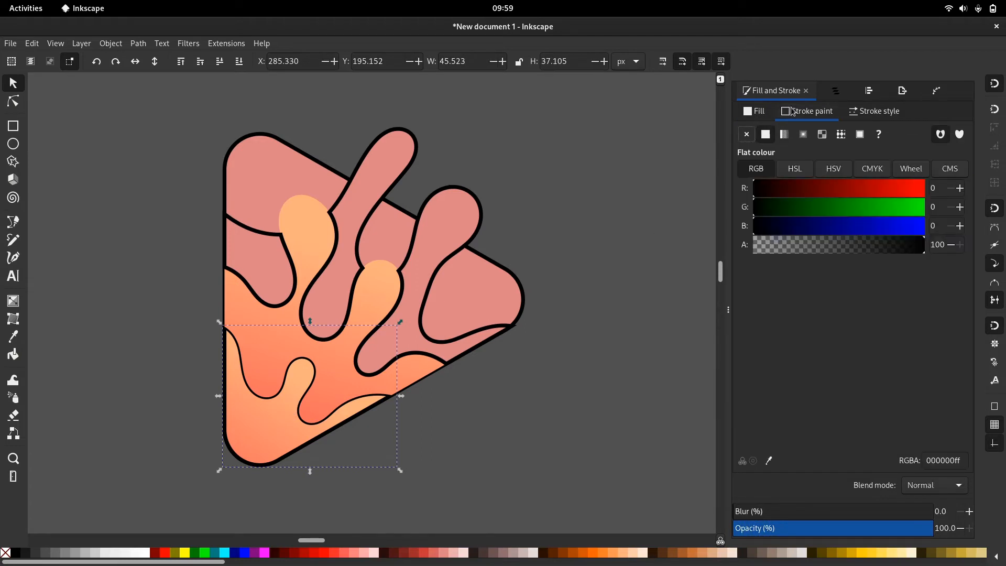
click(751, 136)
click(633, 179)
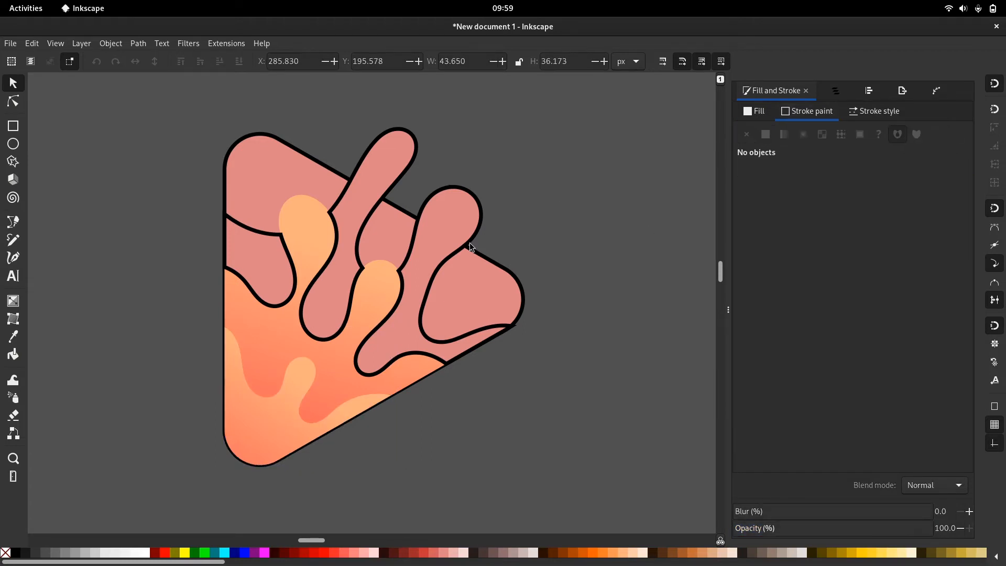
- Remove the stroke from the upper wavy piece with the two protruding fingers and fill it with the linear gradient 2792
click(417, 258)
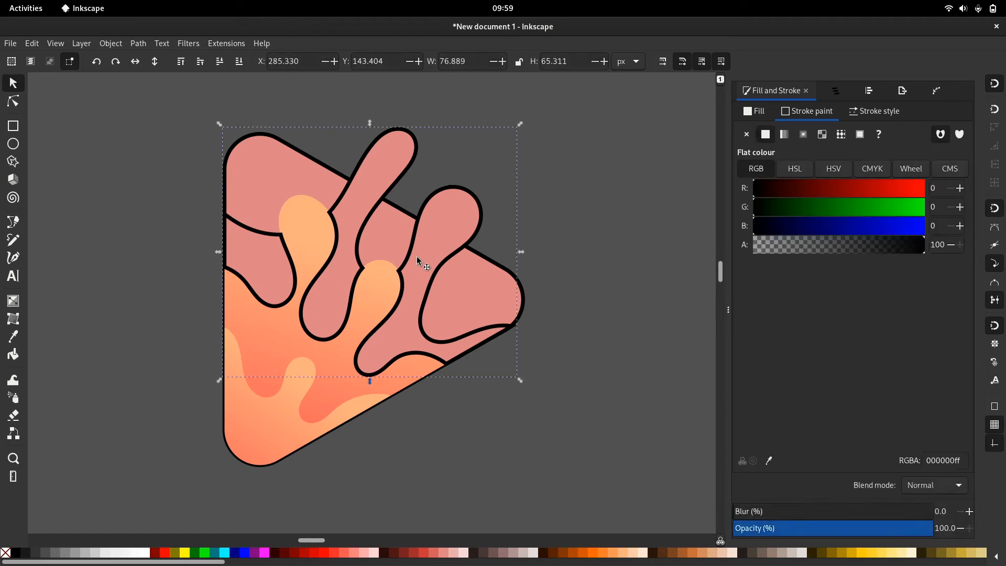
click(785, 135)
click(771, 197)
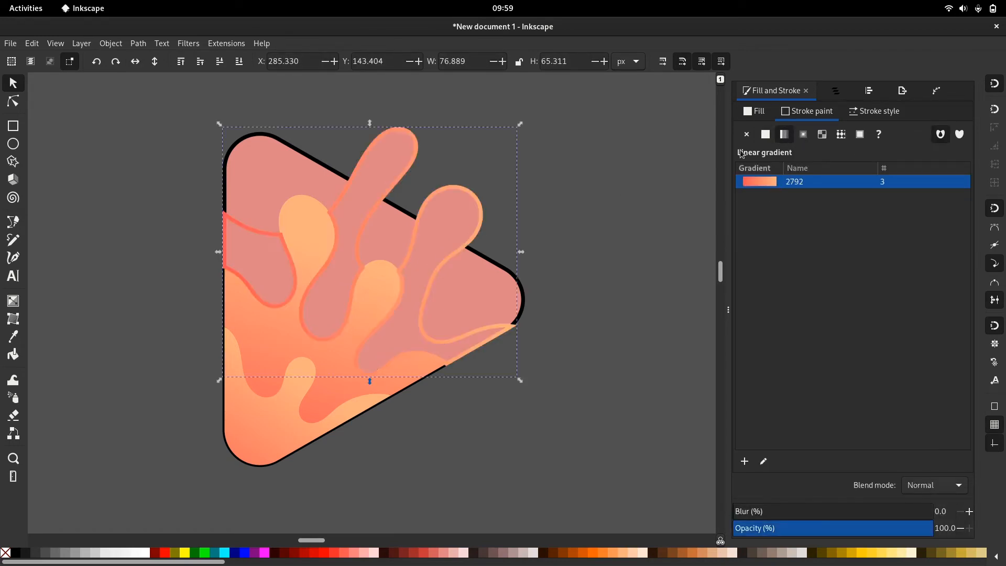
click(747, 134)
click(752, 112)
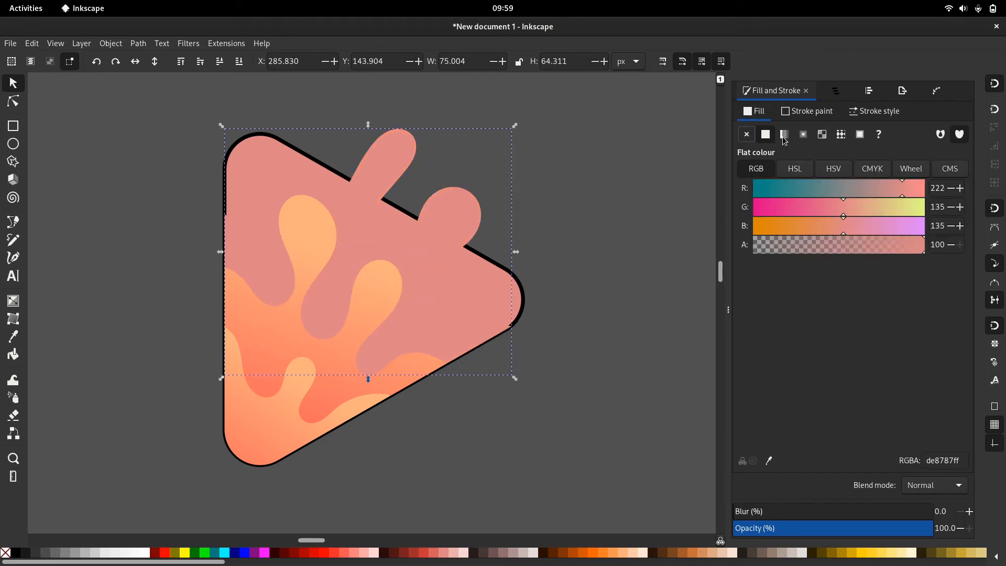
click(784, 135)
click(775, 200)
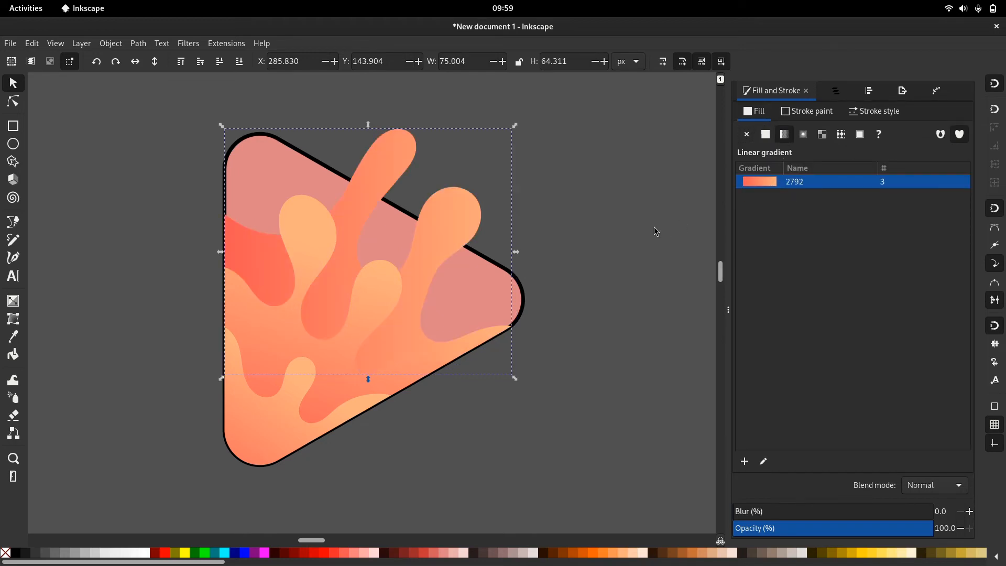
- Draw the upper wavy piece's gradient from red in its middle lower lobe to orange beyond the triangle, between the protruding finger tips, and deselect it
click(498, 221)
click(426, 229)
key(g)
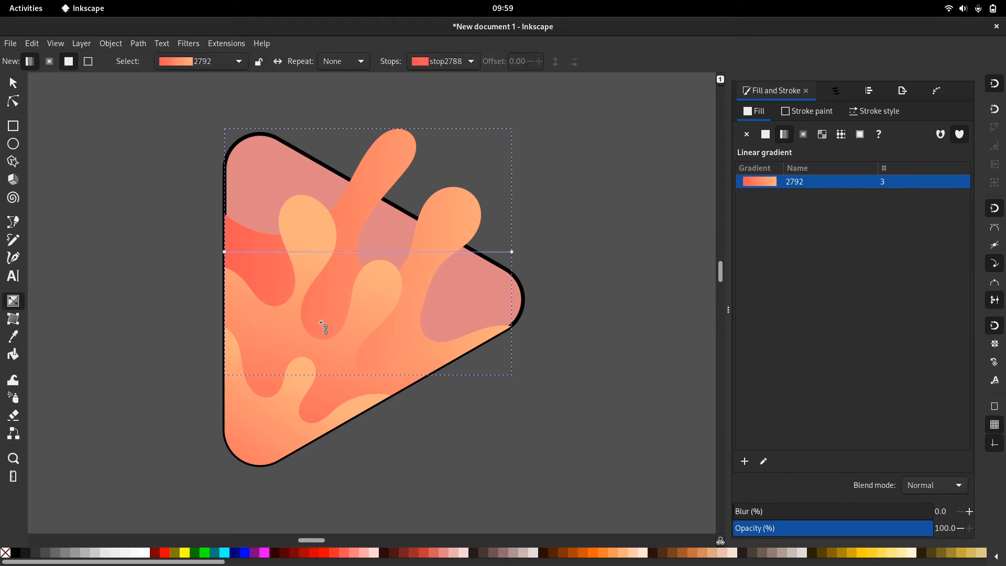
drag(321, 322, 441, 166)
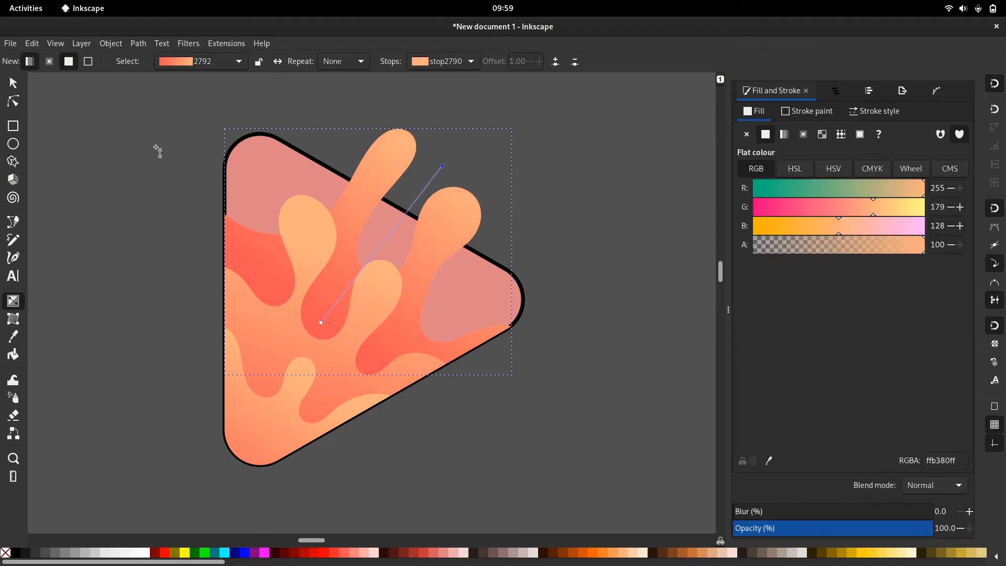
key(s)
click(98, 189)
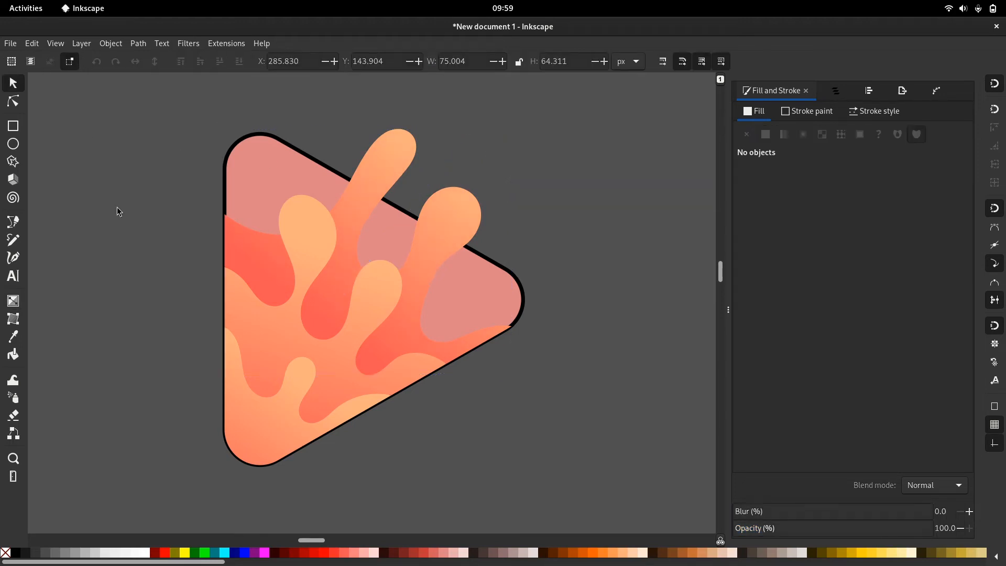
- Fill the rounded triangle behind the wavy pieces with the linear gradient 2792
click(280, 170)
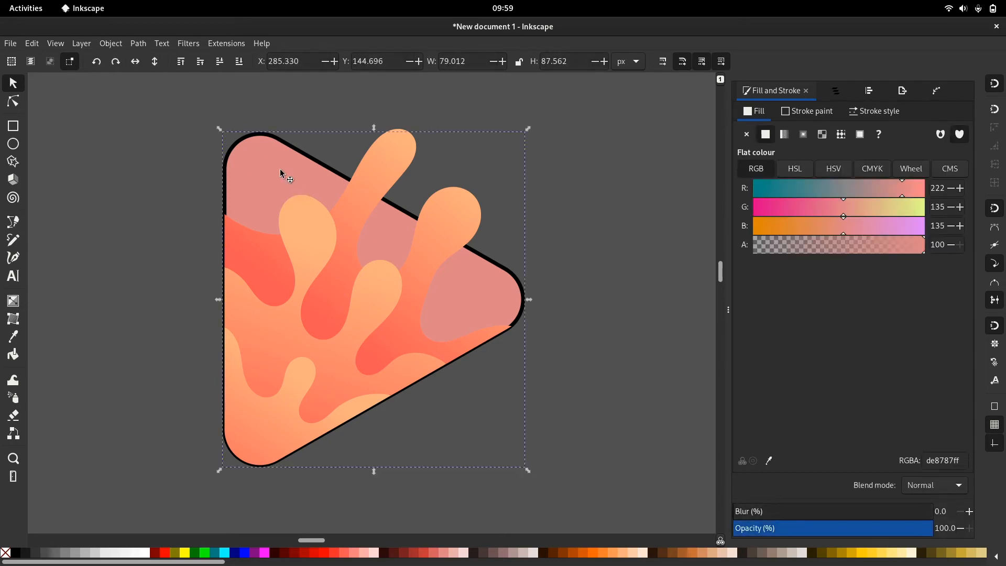
click(626, 553)
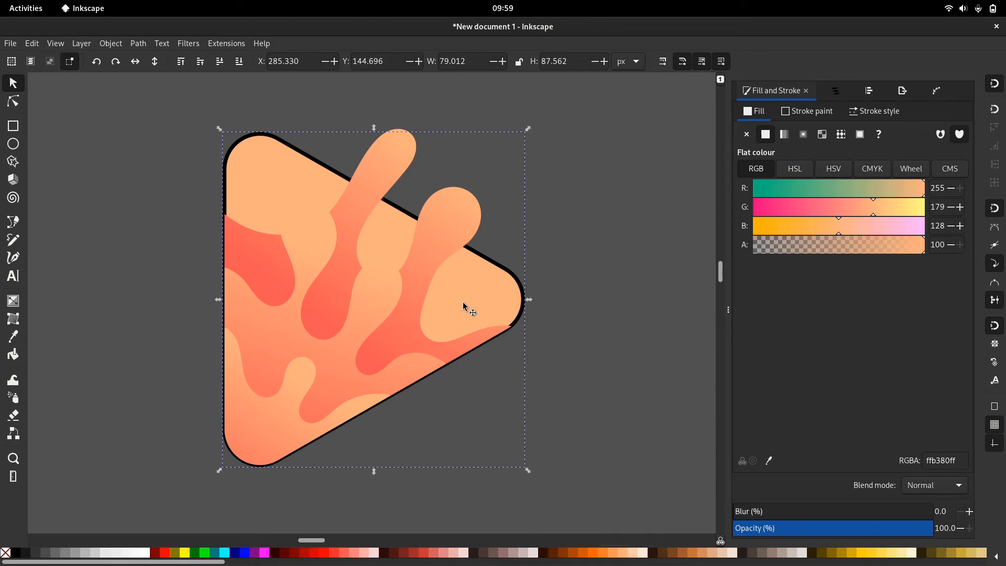
click(784, 135)
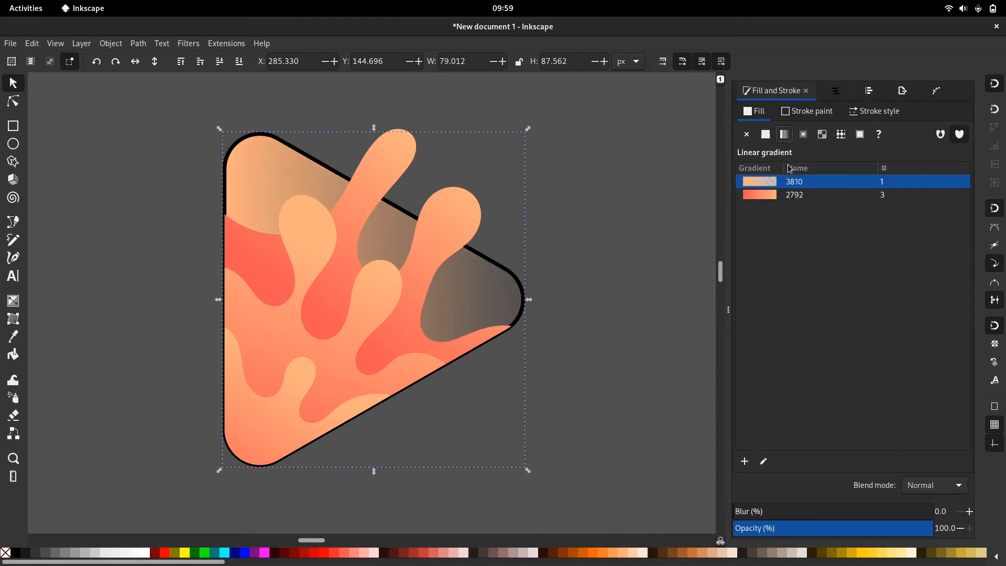
click(778, 193)
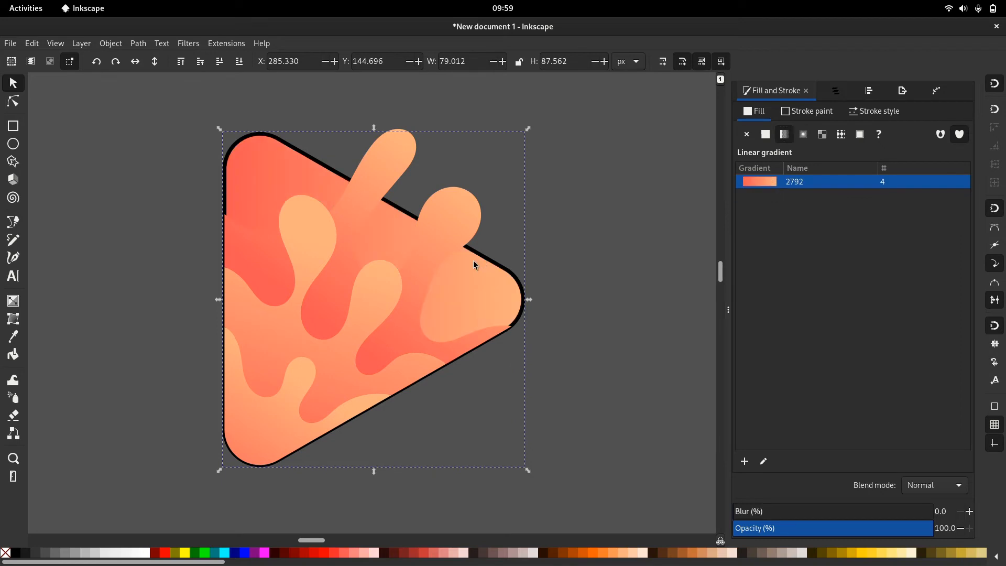
- Redraw the back triangle's gradient from red at its lower corner to orange just outside its slanted upper edge, between the fingers
click(541, 237)
click(483, 294)
key(g)
drag(375, 369, 297, 408)
click(296, 409)
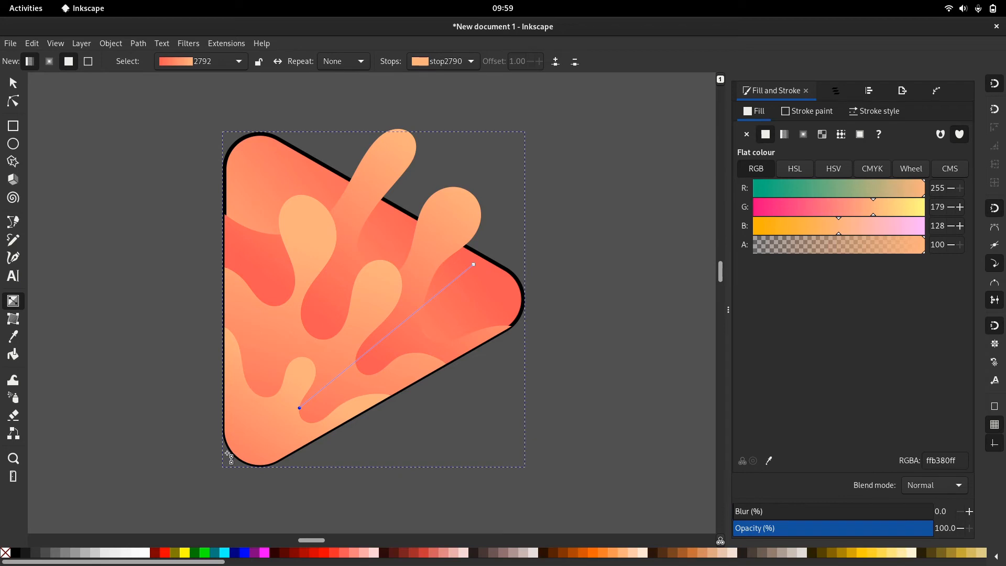
drag(227, 451, 438, 179)
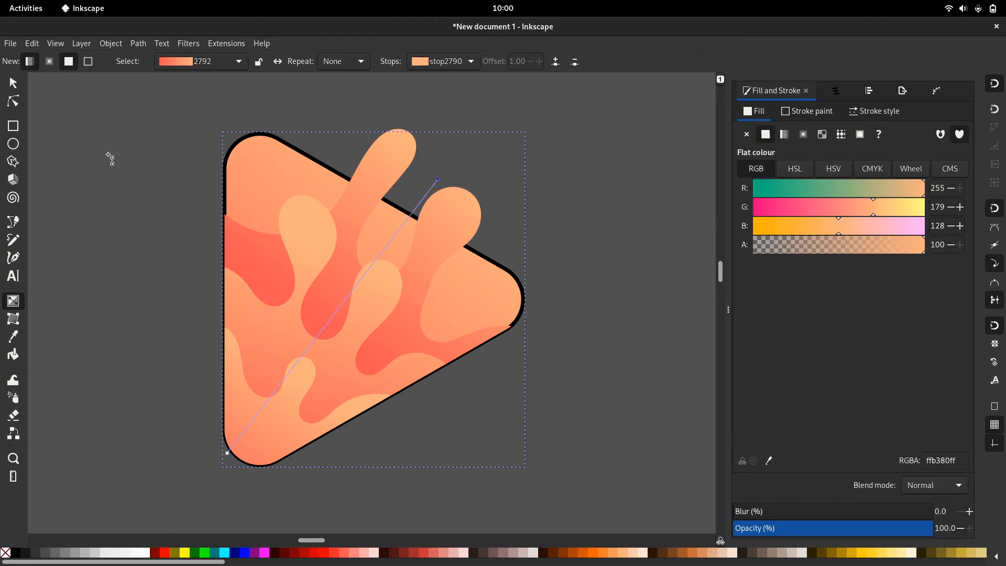
click(9, 86)
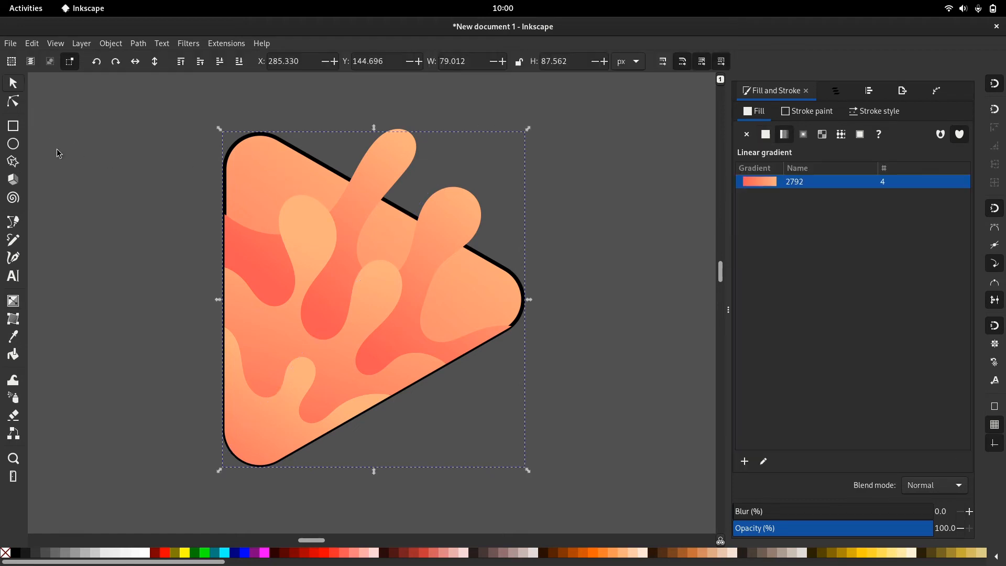
- Remove the black stroke from the back triangle and deselect it
click(200, 165)
click(229, 162)
click(824, 112)
click(747, 135)
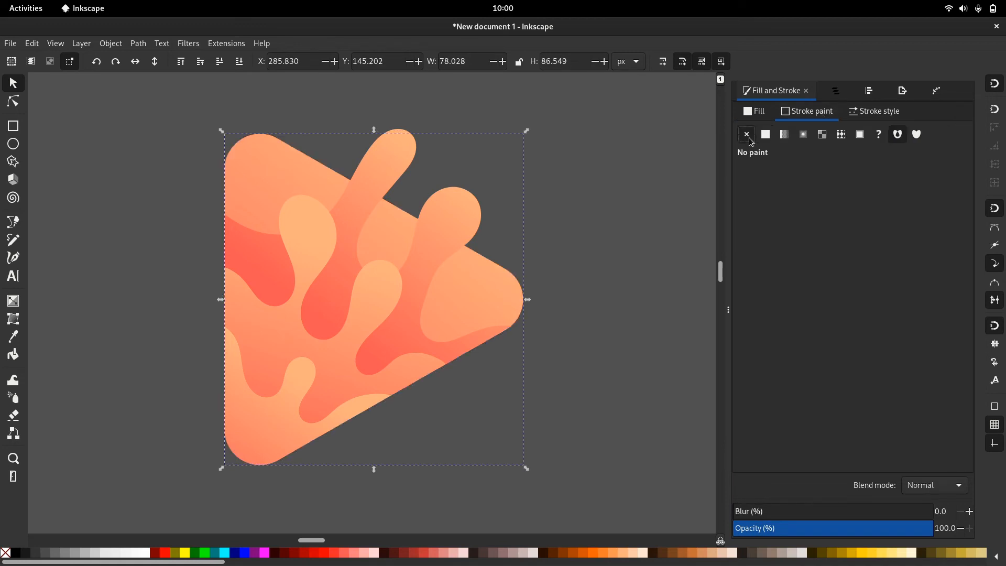
click(549, 259)
- Draw a small circle with a radius of about 1.9 px on the red area below the right-hand fingers, and deselect it
scroll(546, 260, down, 2)
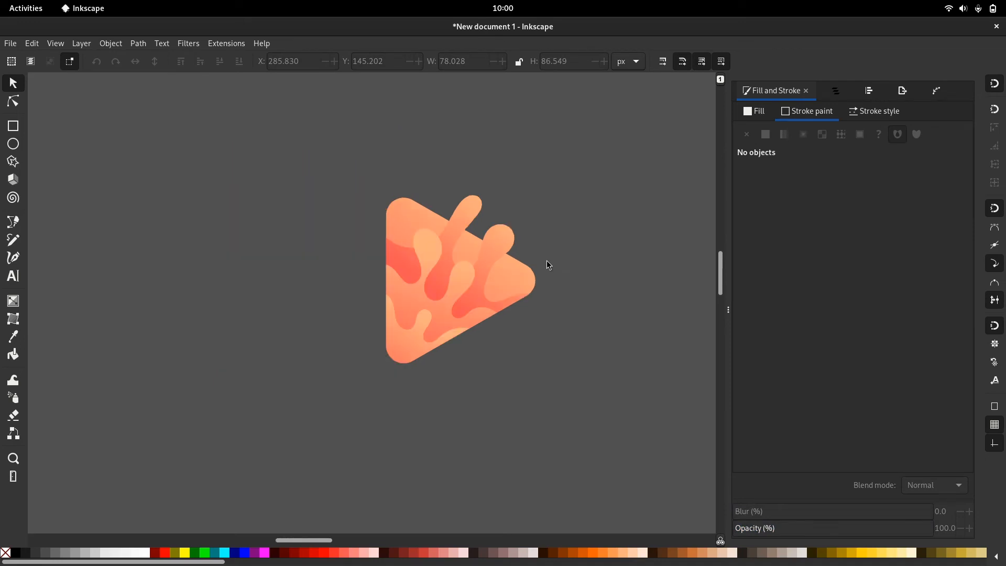
drag(551, 243, 478, 273)
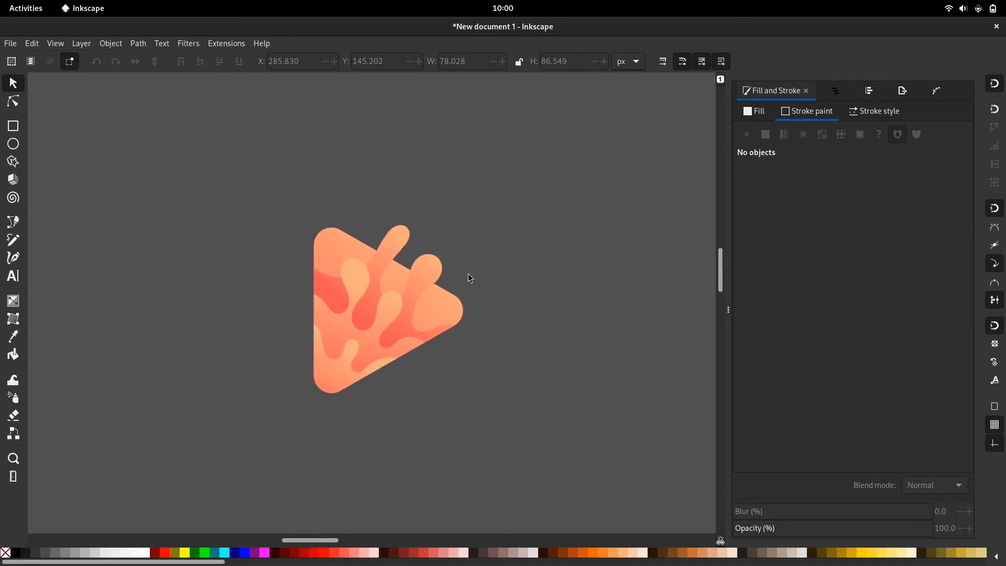
scroll(458, 280, up, 2)
key(r)
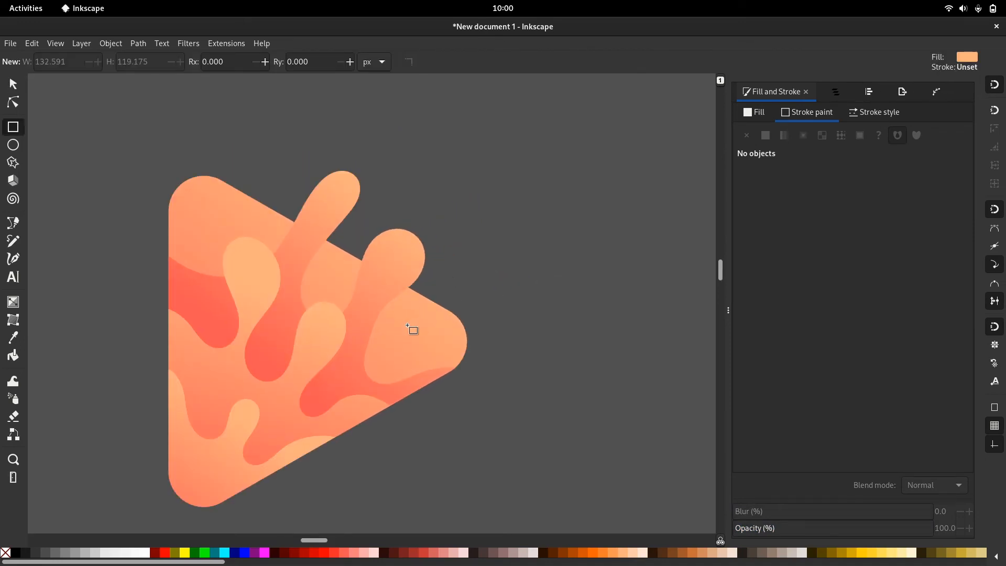
key(e)
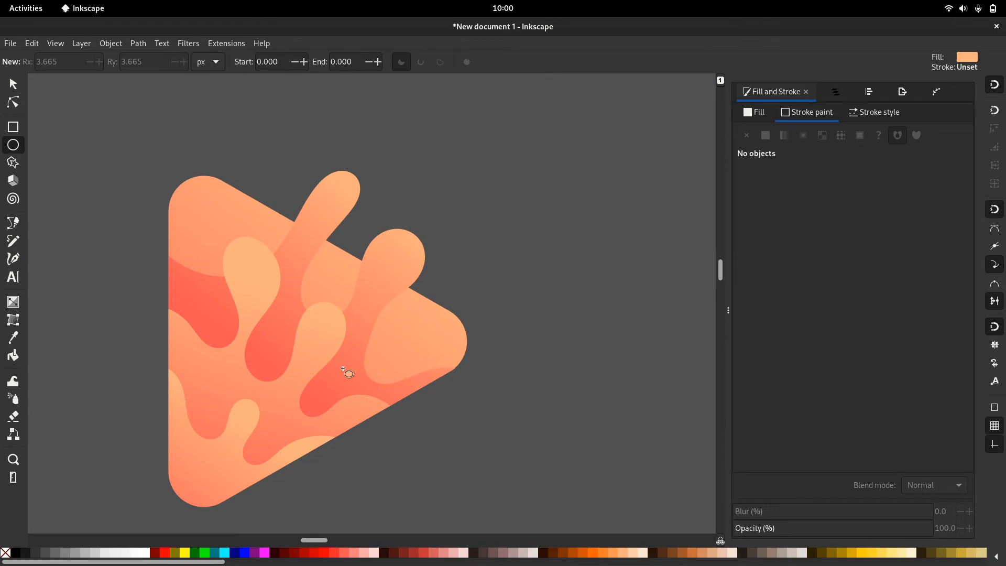
drag(352, 382, 352, 375)
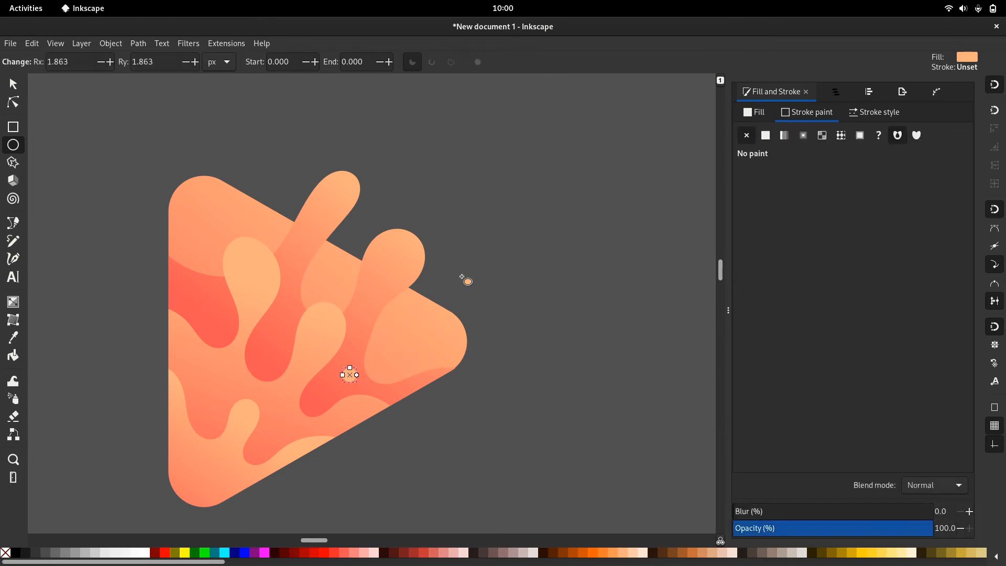
key(Escape)
- Draw a circle about 6.9 px in diameter above the triangle's slanted upper edge and fill it with the linear gradient 2792
drag(268, 151, 295, 179)
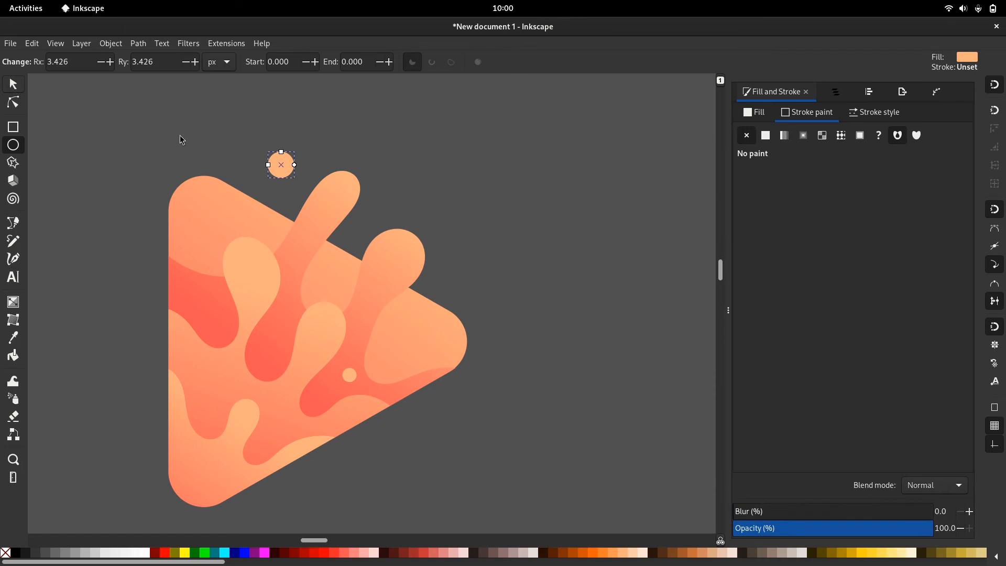
key(s)
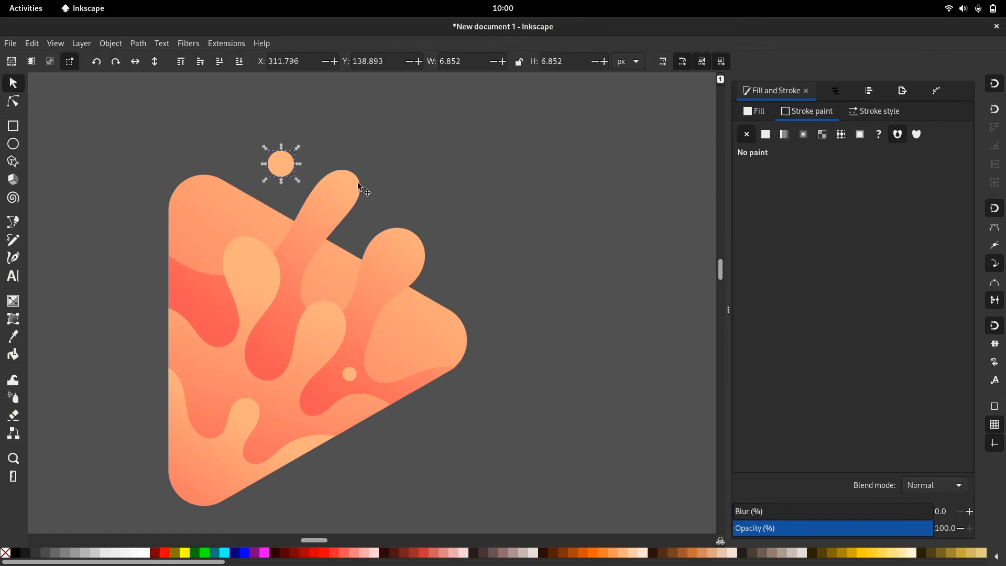
click(773, 111)
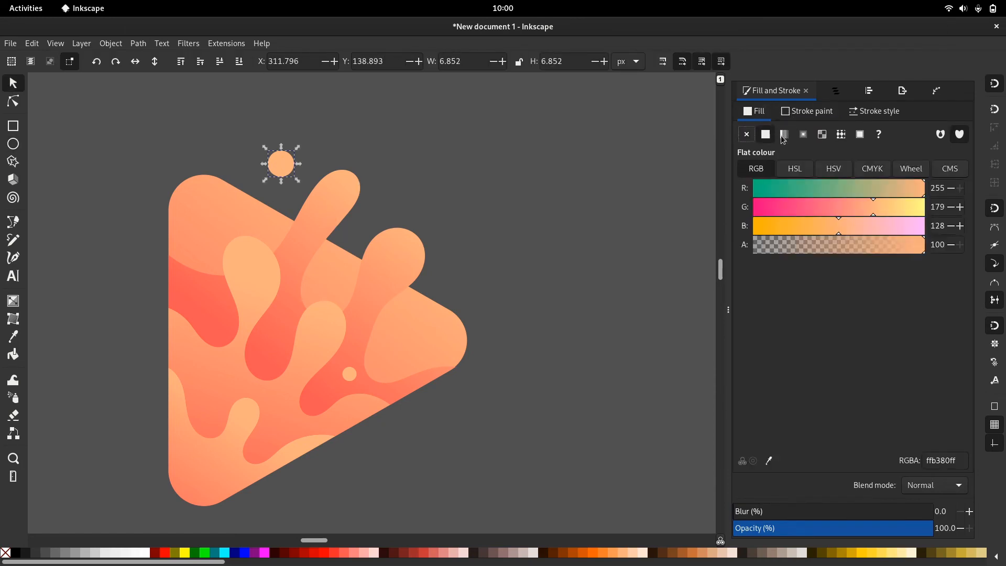
click(784, 134)
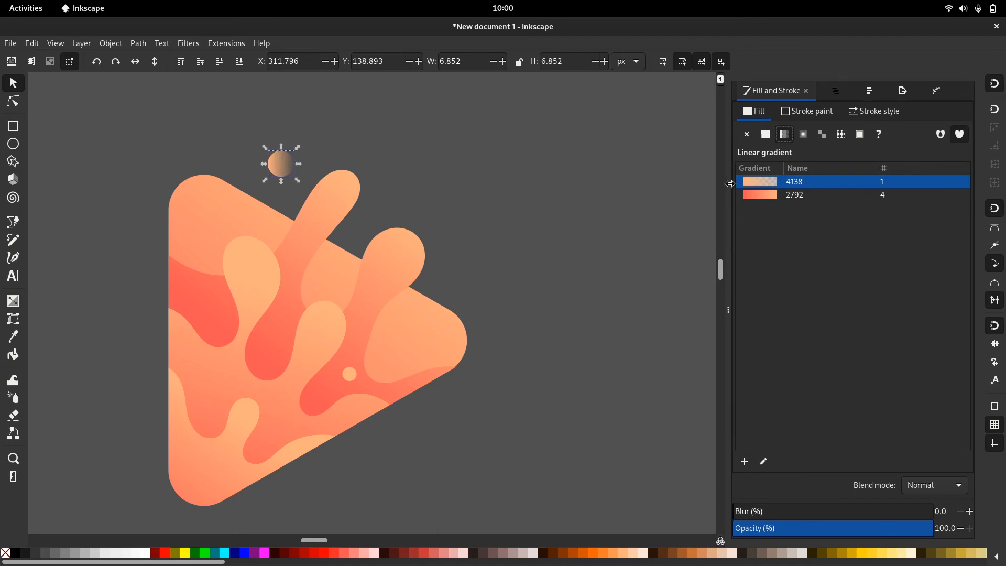
click(744, 192)
click(308, 160)
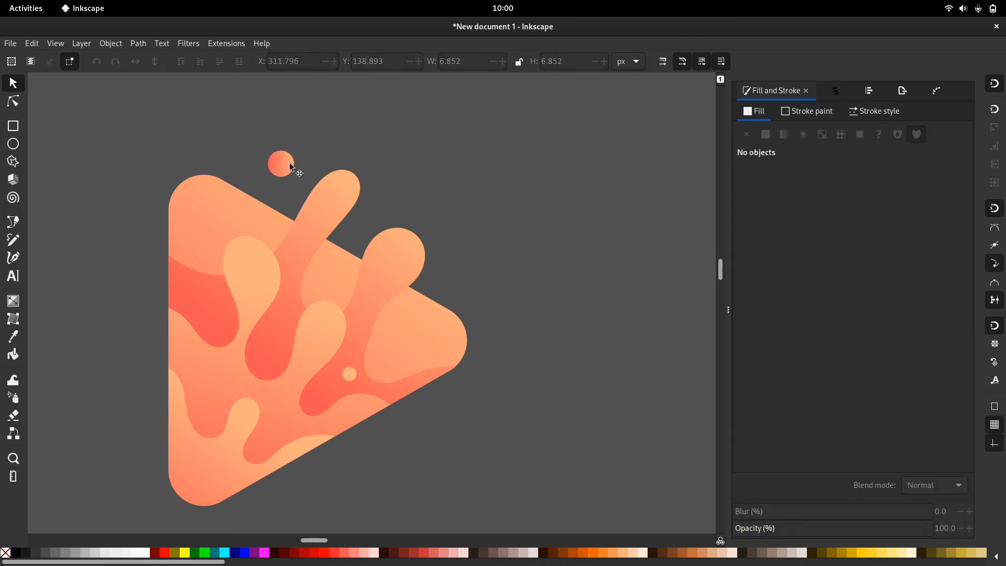
- Redraw the upper circle's gradient diagonally, from red just outside its lower-left edge to orange at its upper right, and deselect it
click(287, 162)
key(g)
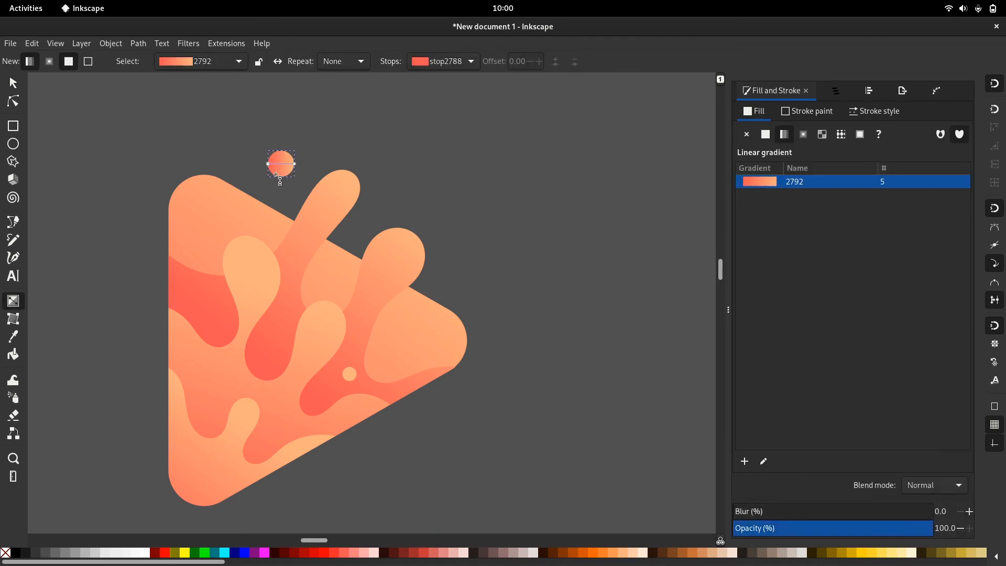
drag(273, 182, 290, 160)
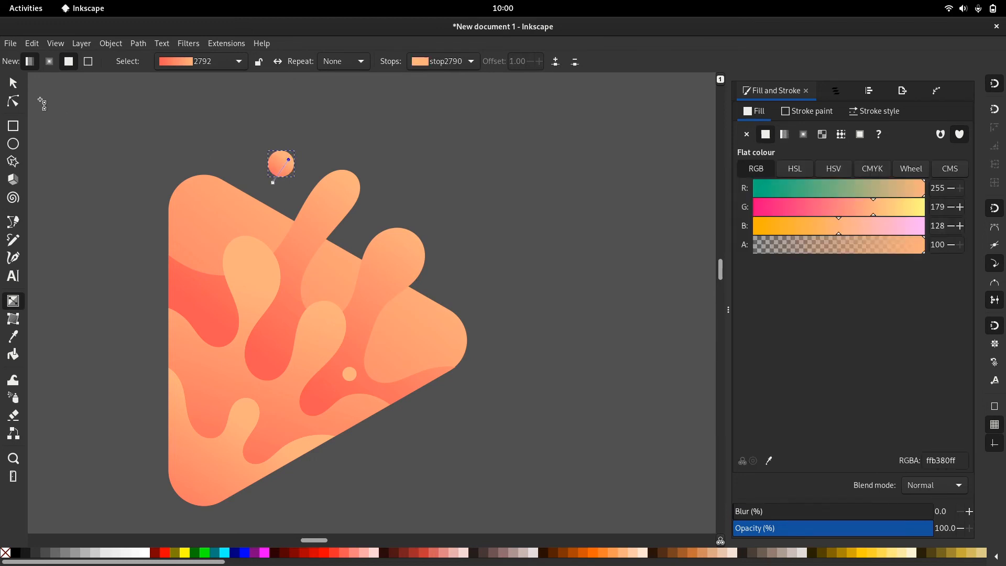
key(s)
key(Escape)
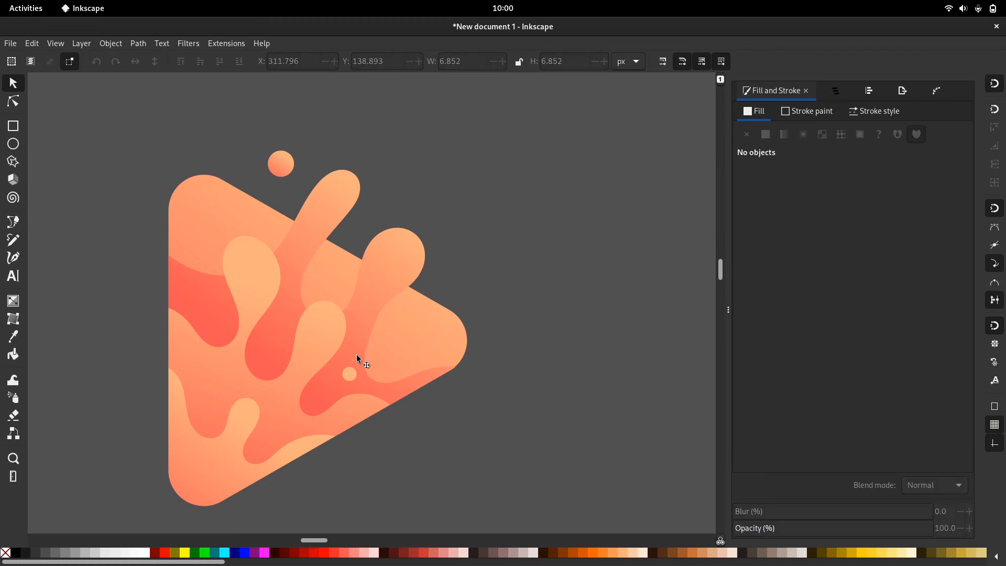
- Fill the small circle on the red area below the right-hand fingers with the linear gradient 2792, and deselect it
click(350, 371)
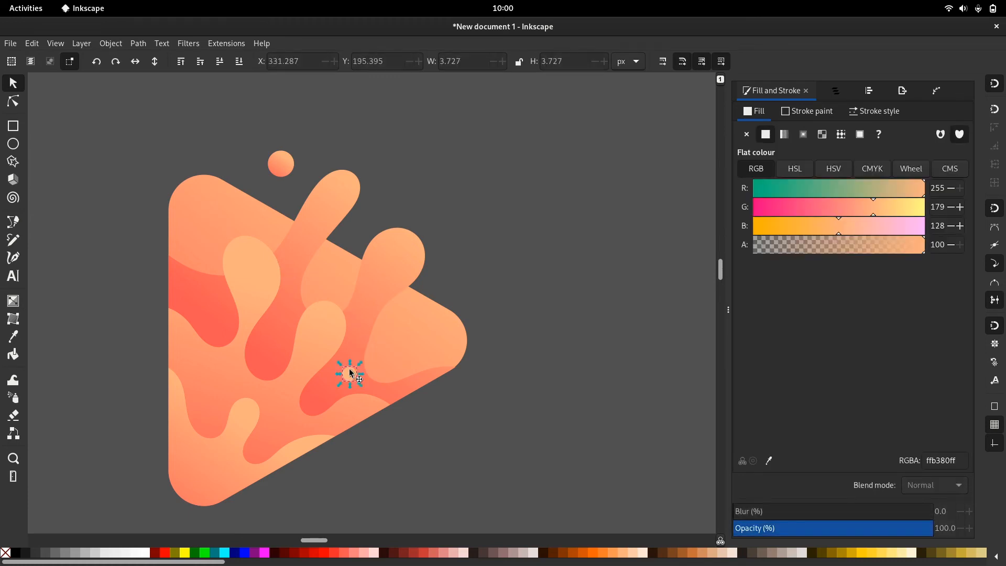
click(780, 141)
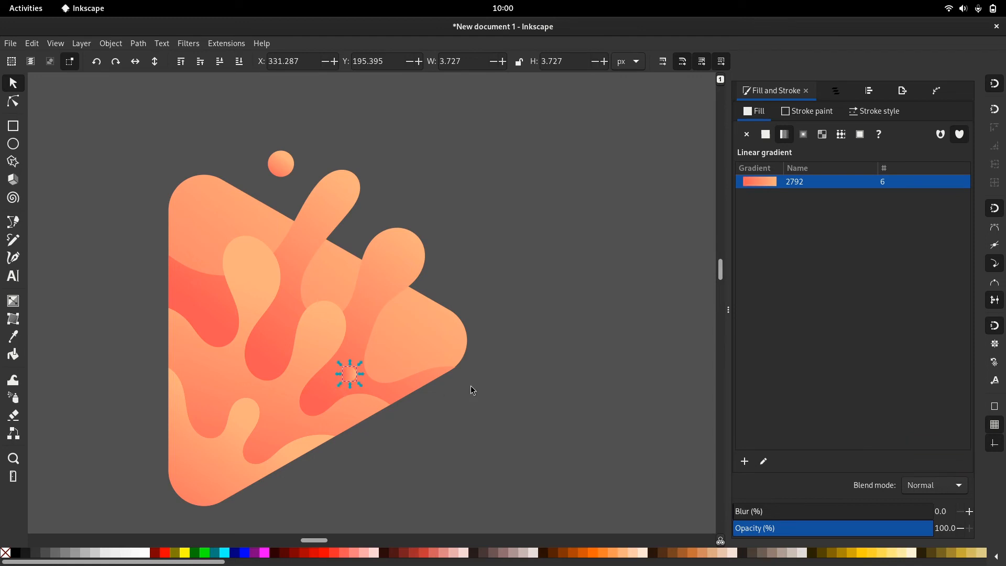
click(404, 414)
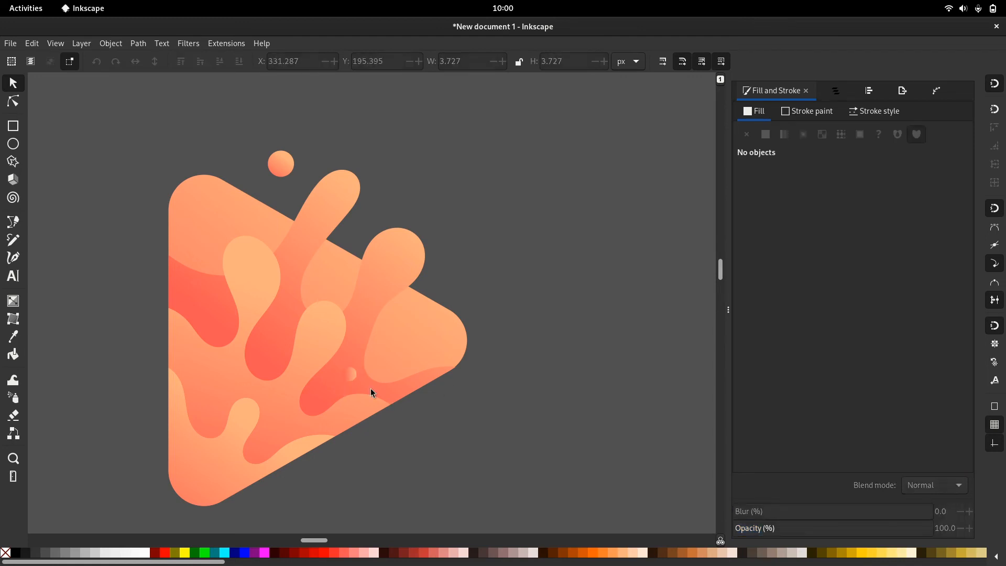
- Redraw the small circle's gradient diagonally, from red below its lower-left edge to orange at its upper-right edge, and deselect it
click(347, 375)
key(g)
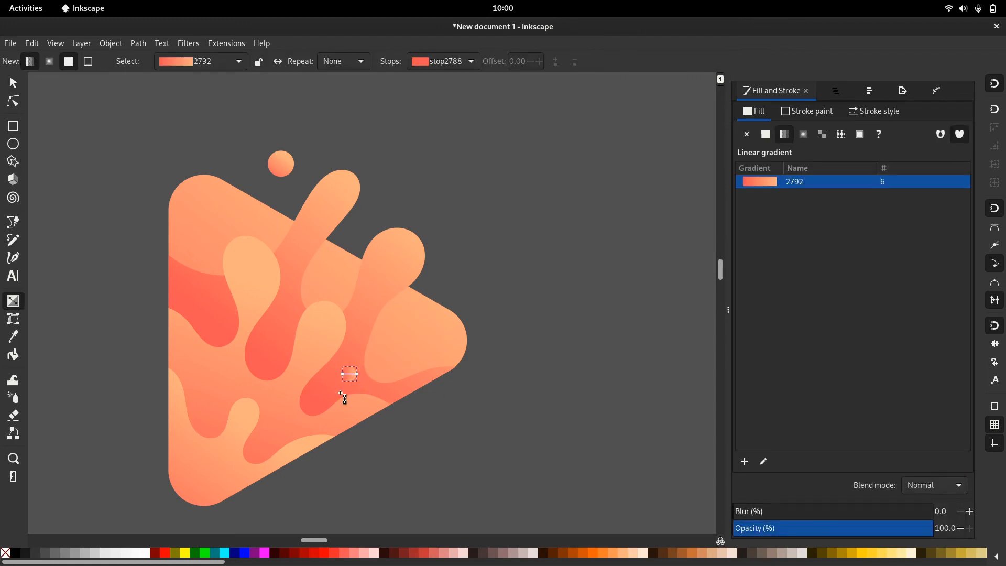
drag(342, 374, 340, 392)
click(356, 370)
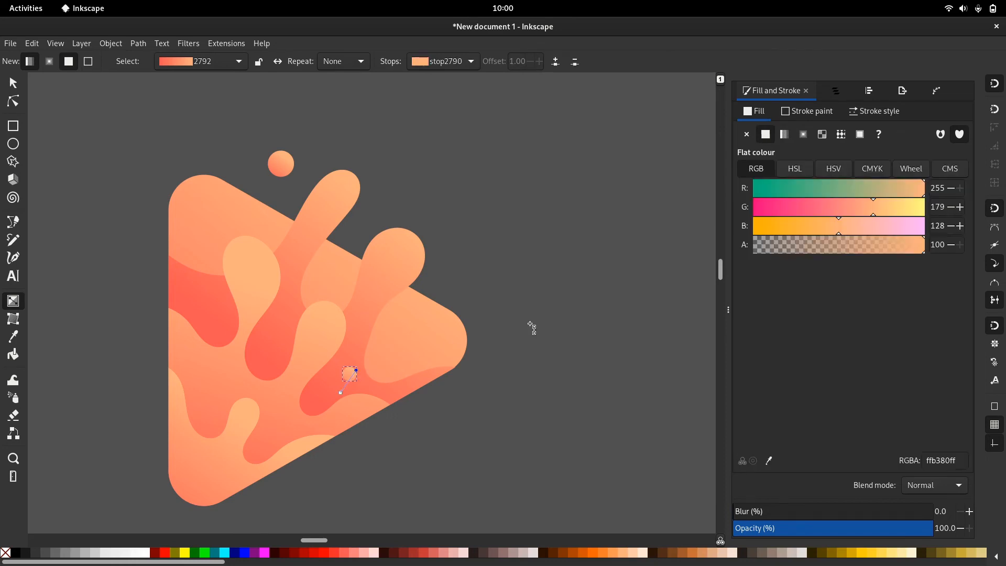
click(542, 314)
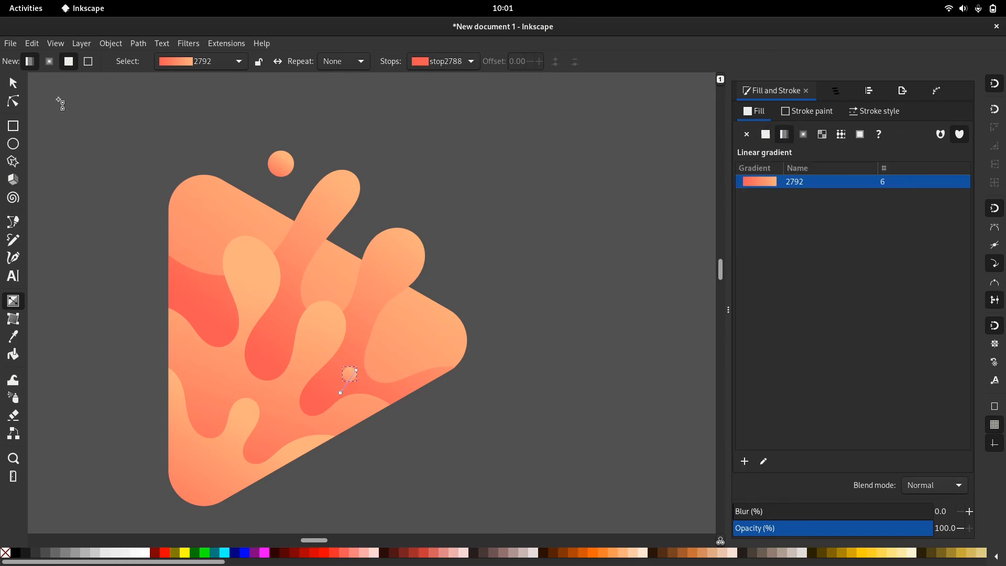
click(14, 82)
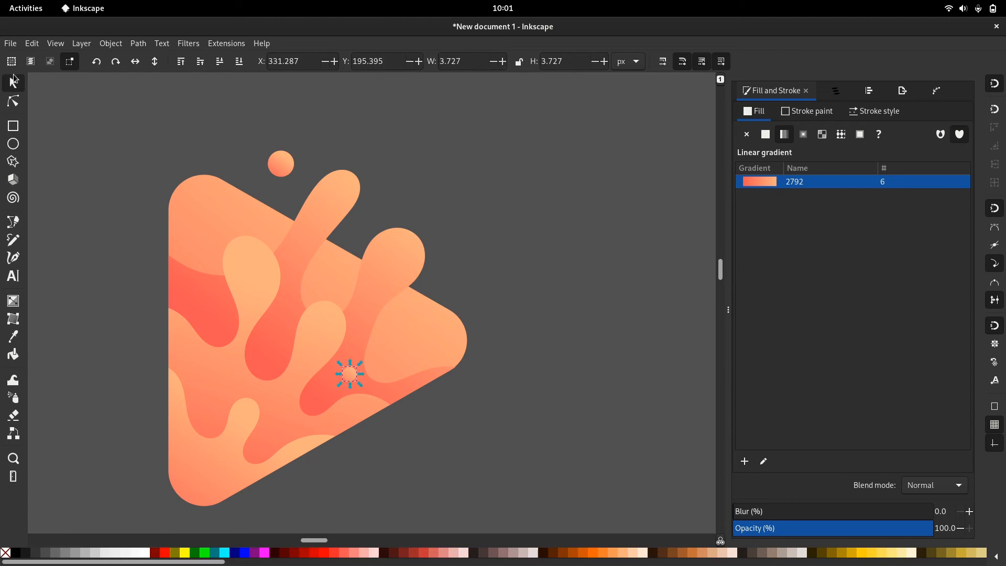
click(93, 131)
scroll(147, 209, down, 4)
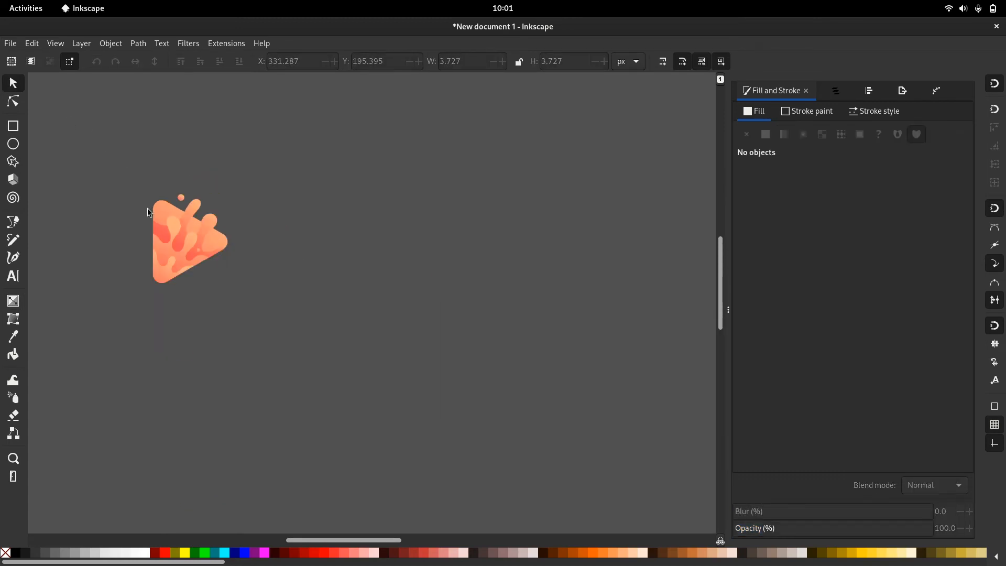
scroll(148, 209, up, 2)
drag(147, 209, 271, 251)
scroll(377, 280, up, 1)
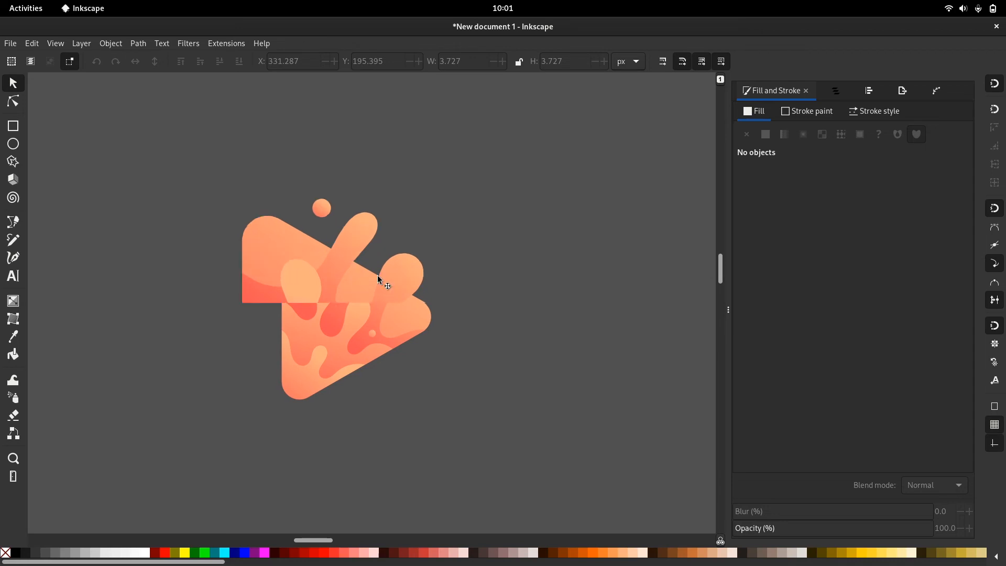
click(387, 287)
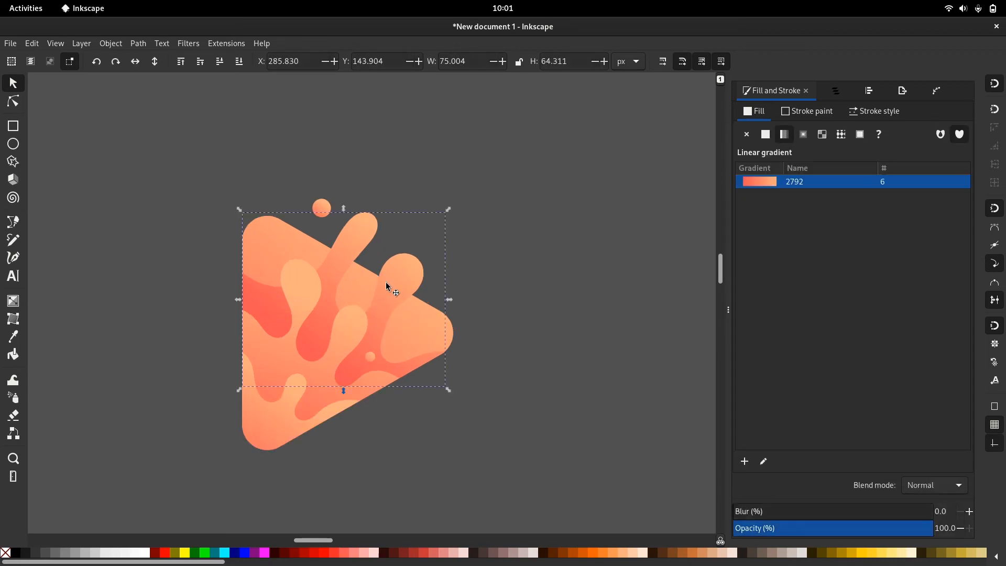
shift+click(264, 433)
click(548, 420)
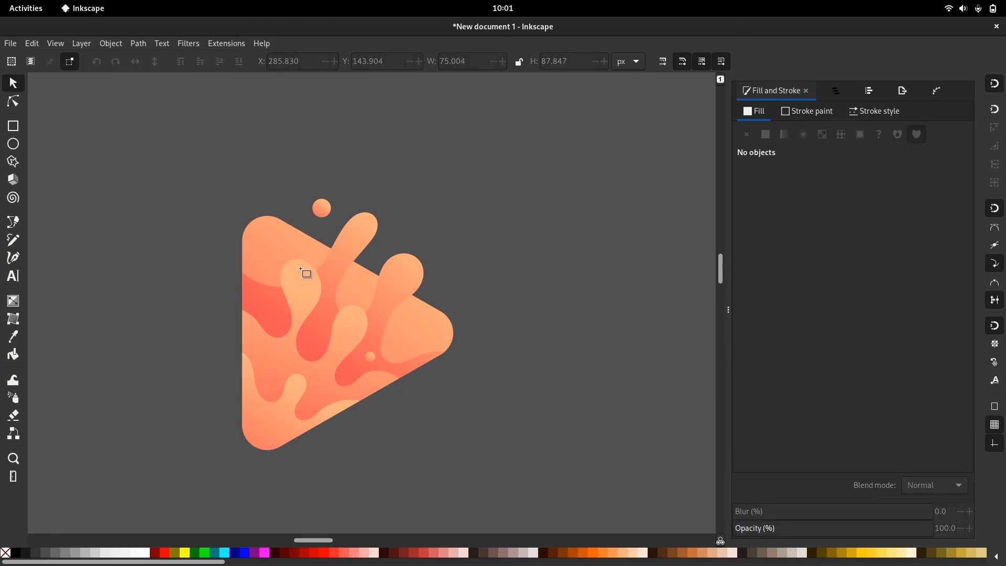
- Draw a rectangle over the illustration and set its width and height to 200 px
key(r)
mouse_move(104, 134)
mouse_down()
mouse_move(279, 240)
mouse_move(543, 476)
mouse_move(533, 497)
mouse_up()
click(79, 62)
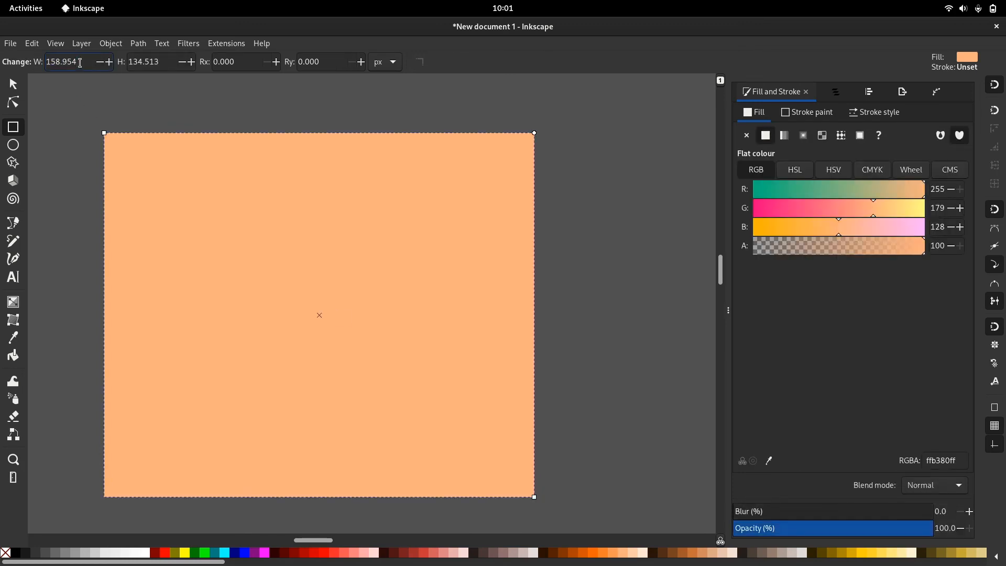
key(ctrl+a)
text(200)
key(Tab)
text(200)
key(Return)
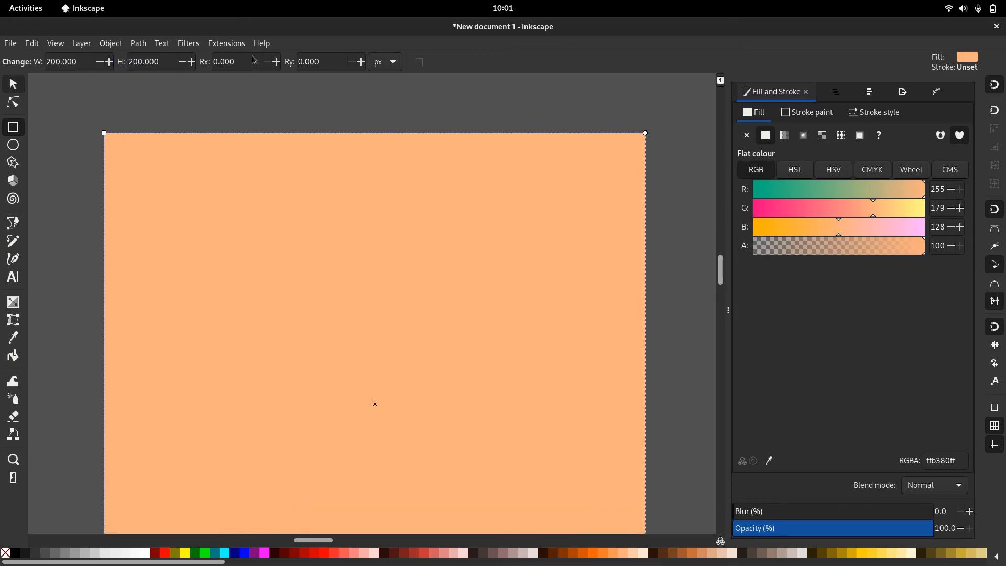
- Lower the 200 px square to the bottom of the stack and position it so the illustration sits near its centre
click(15, 89)
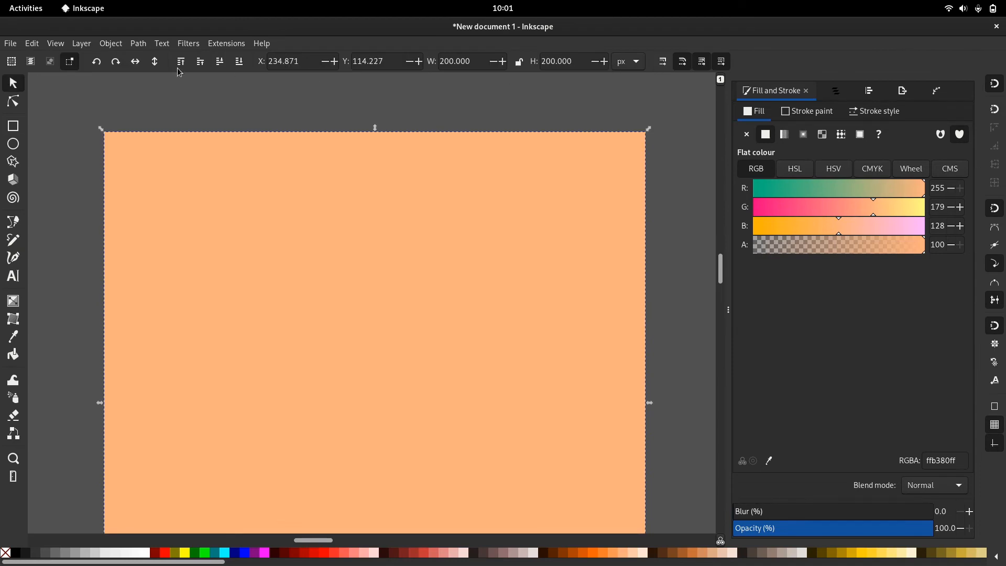
click(239, 62)
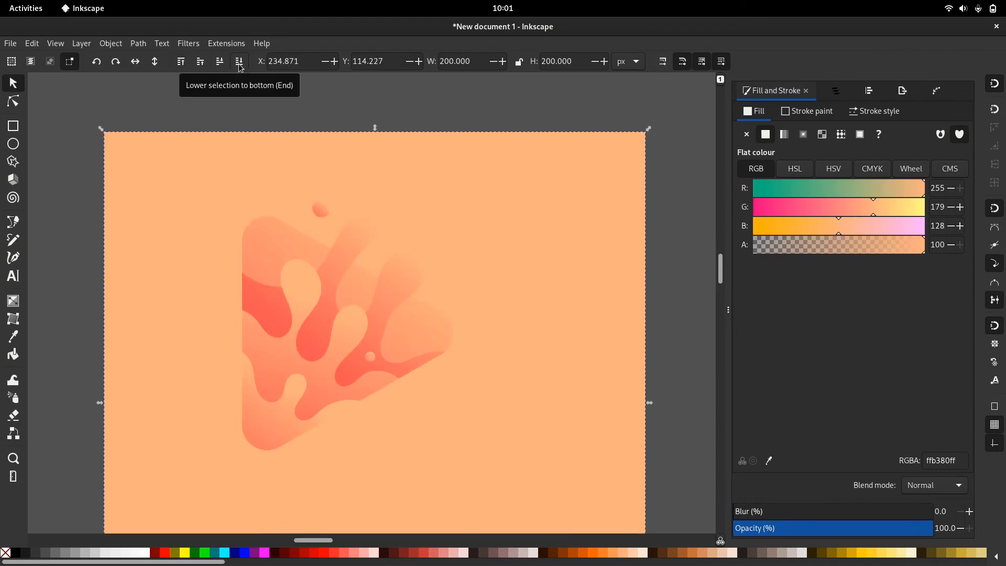
drag(525, 329, 502, 309)
scroll(503, 306, down, 1)
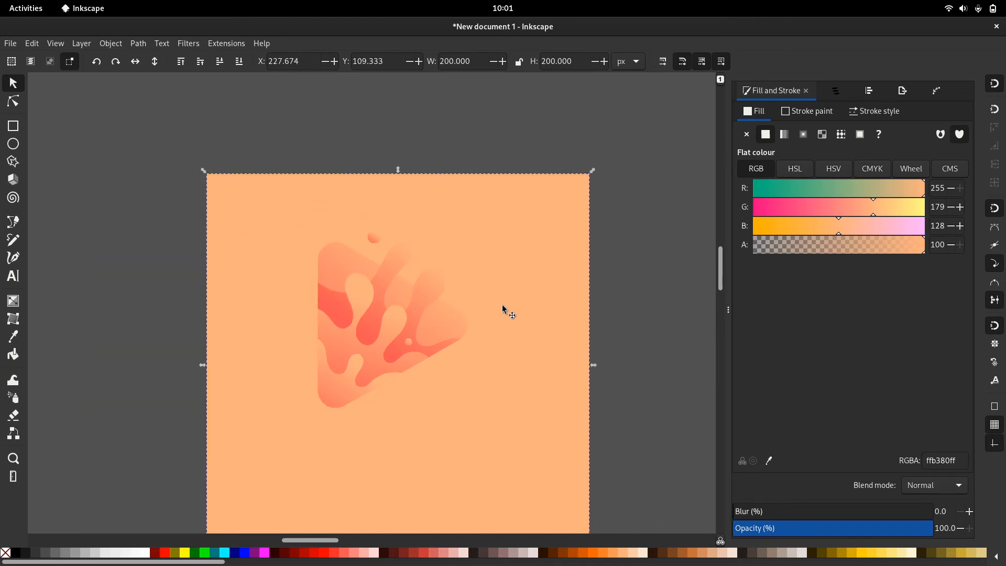
drag(495, 397, 483, 371)
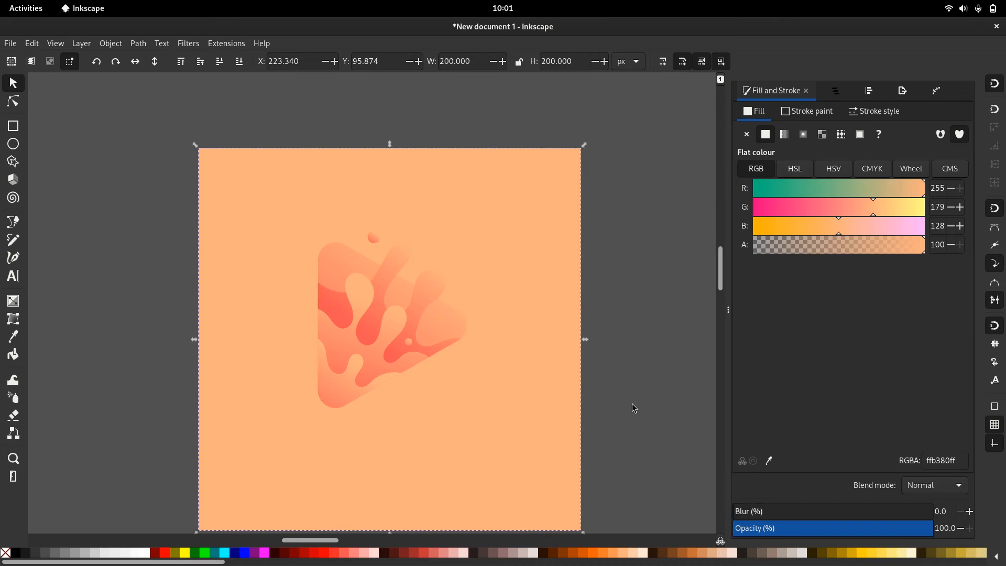
- Try orange, pink and brown fills on the background square, including ff9955, de8787, d38d5f and ff7f2a
click(616, 554)
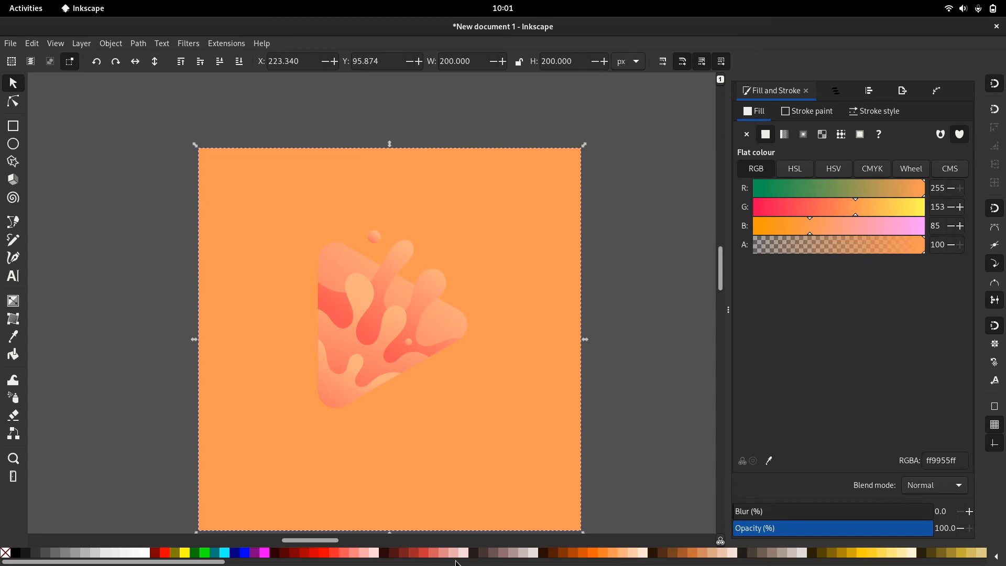
click(443, 555)
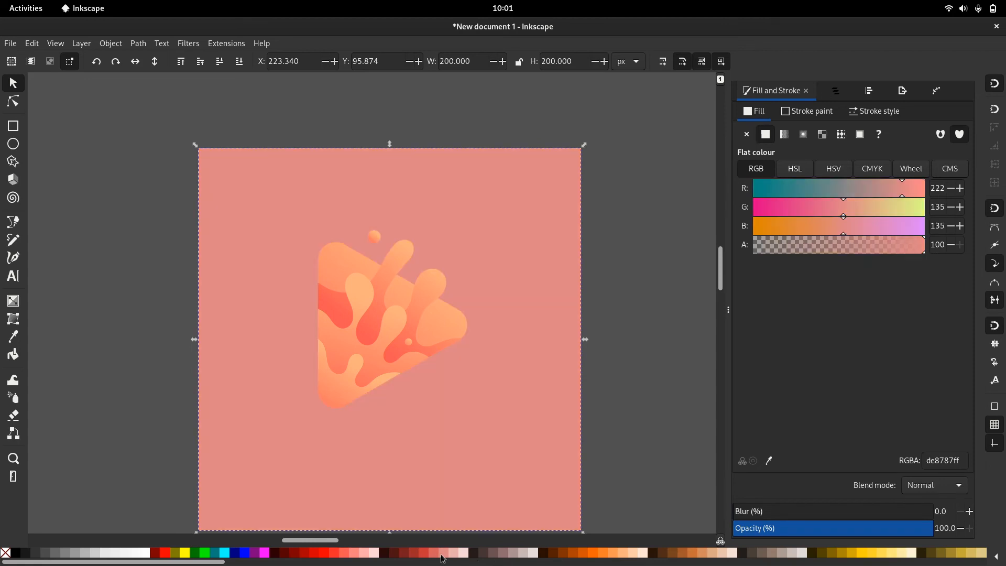
click(704, 555)
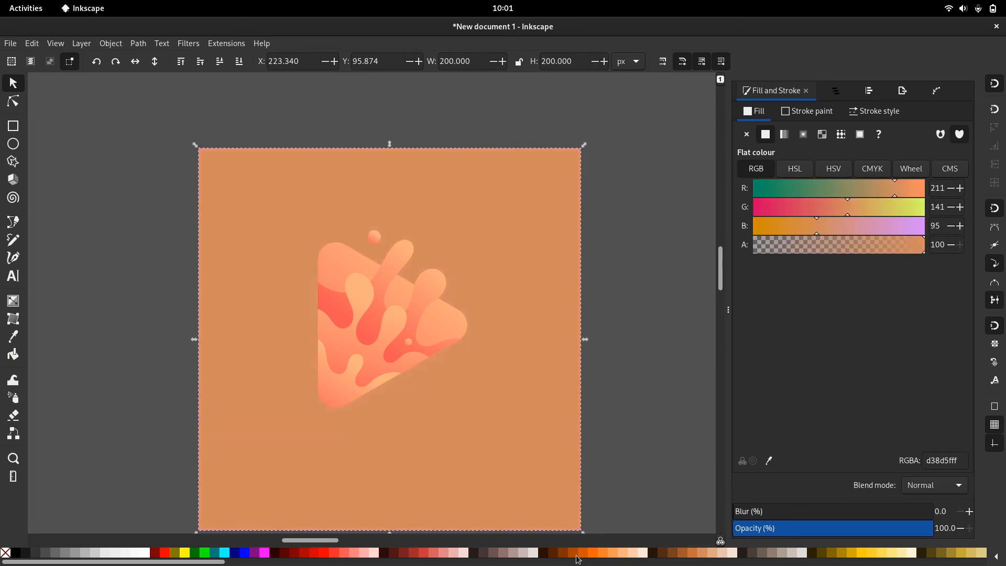
click(608, 554)
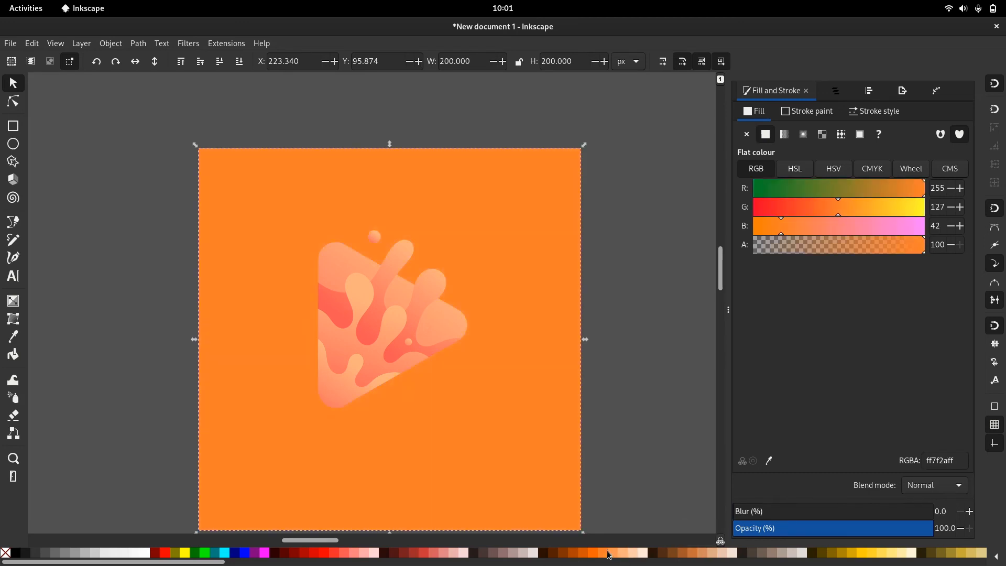
click(621, 555)
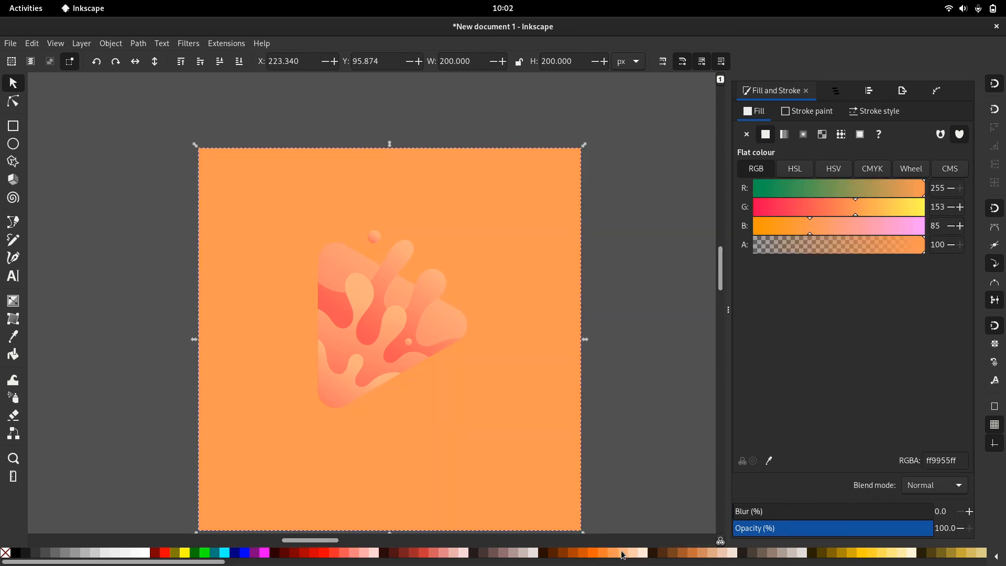
click(622, 554)
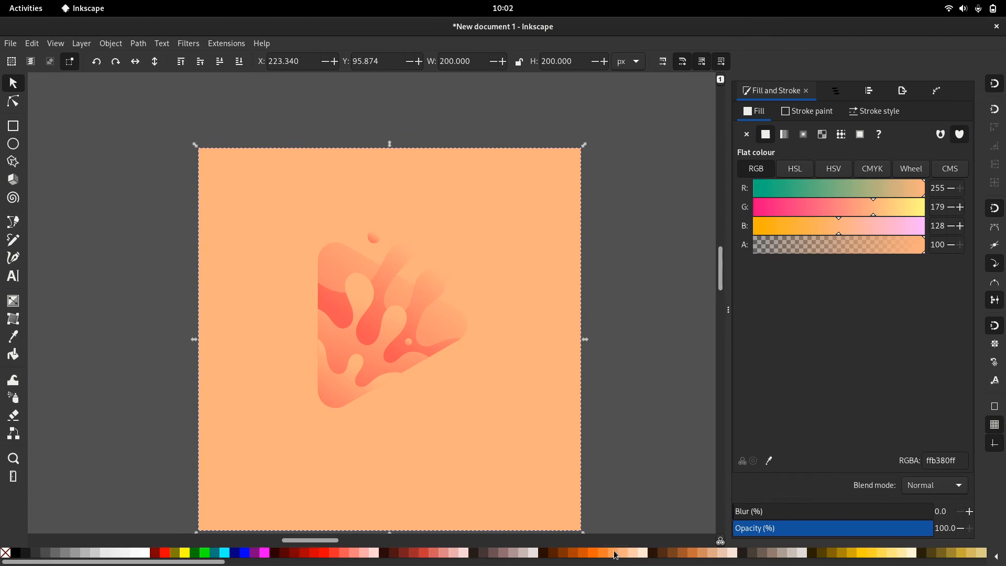
click(615, 555)
- Nudge the background square up and left, compare pink fills, and settle on the pale peach fill ffe6d5 before deselecting it
drag(515, 453, 505, 443)
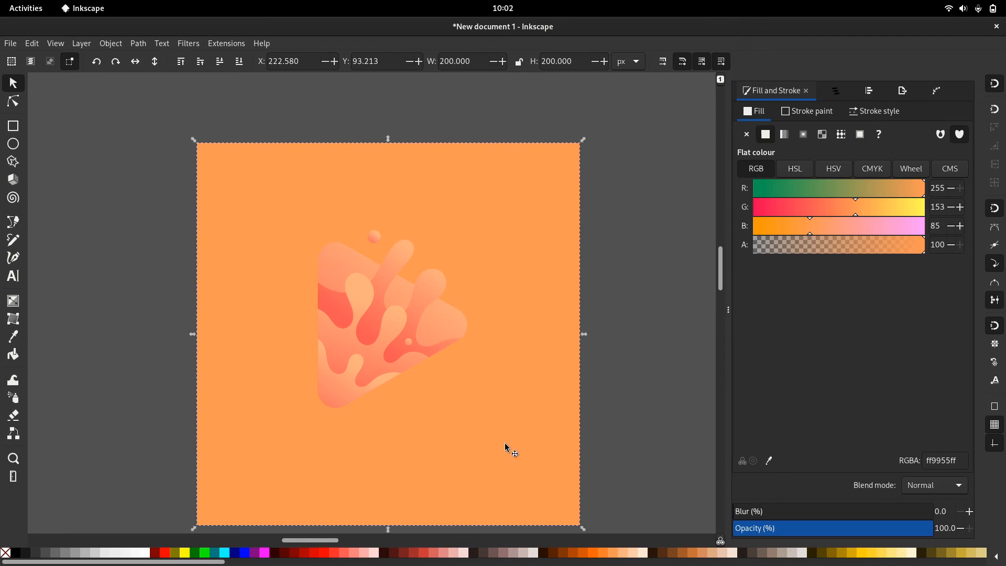
click(363, 552)
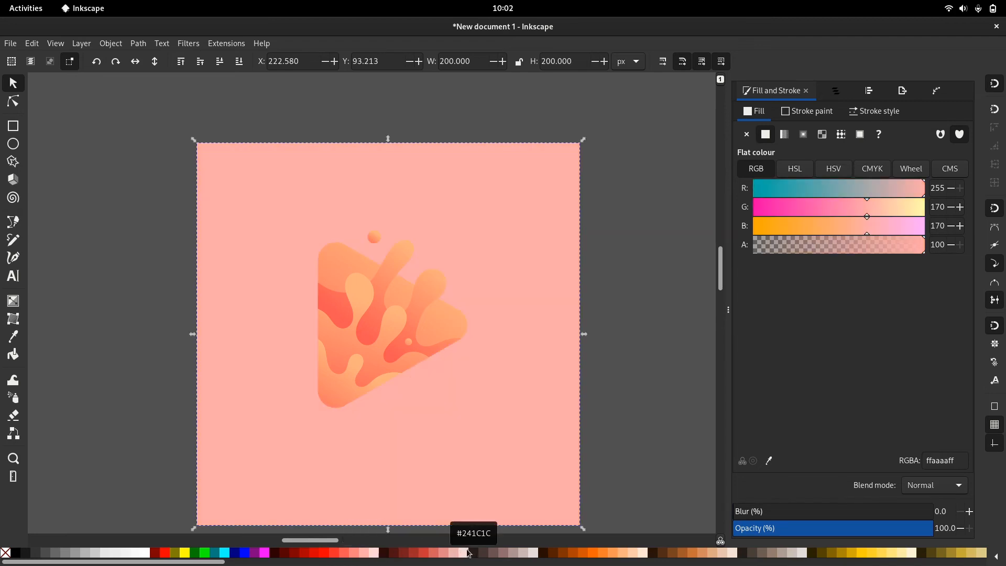
click(439, 552)
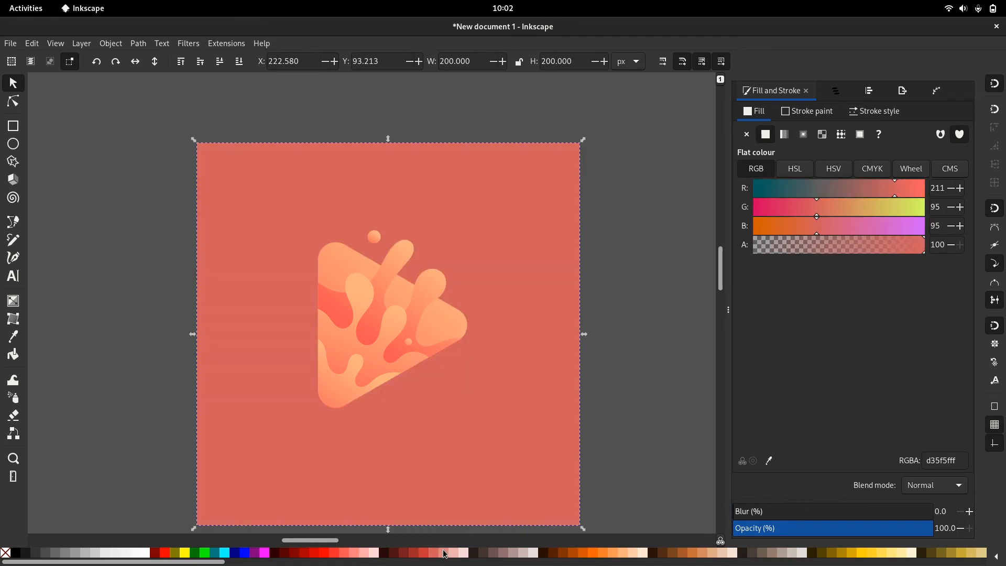
click(444, 553)
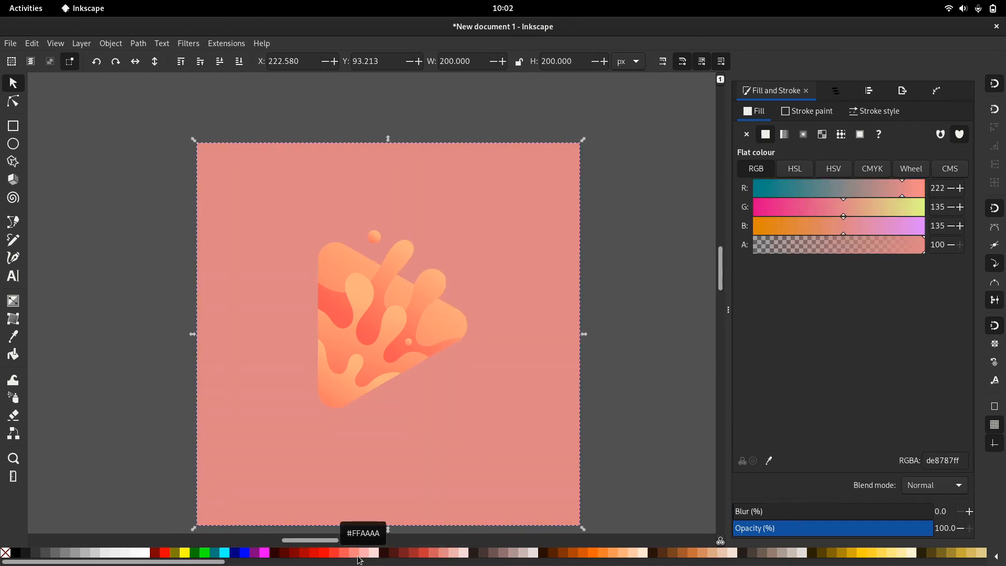
click(357, 554)
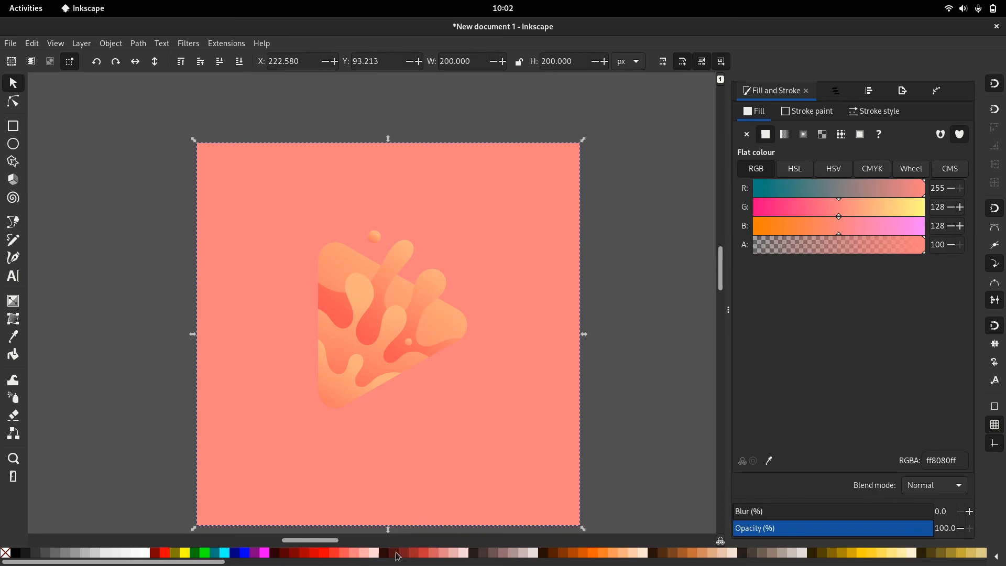
click(640, 554)
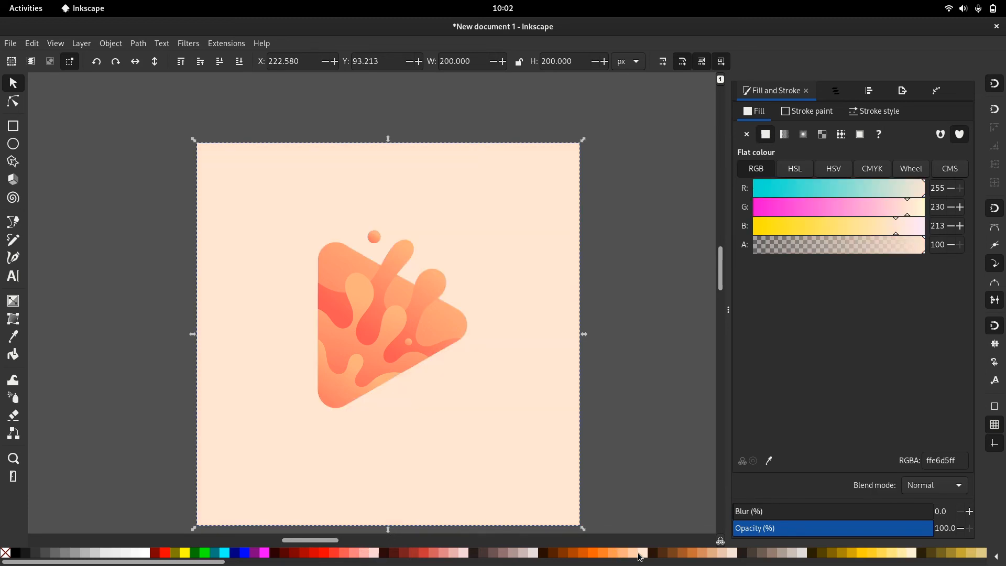
click(646, 435)
click(483, 381)
drag(483, 382, 481, 380)
click(629, 357)
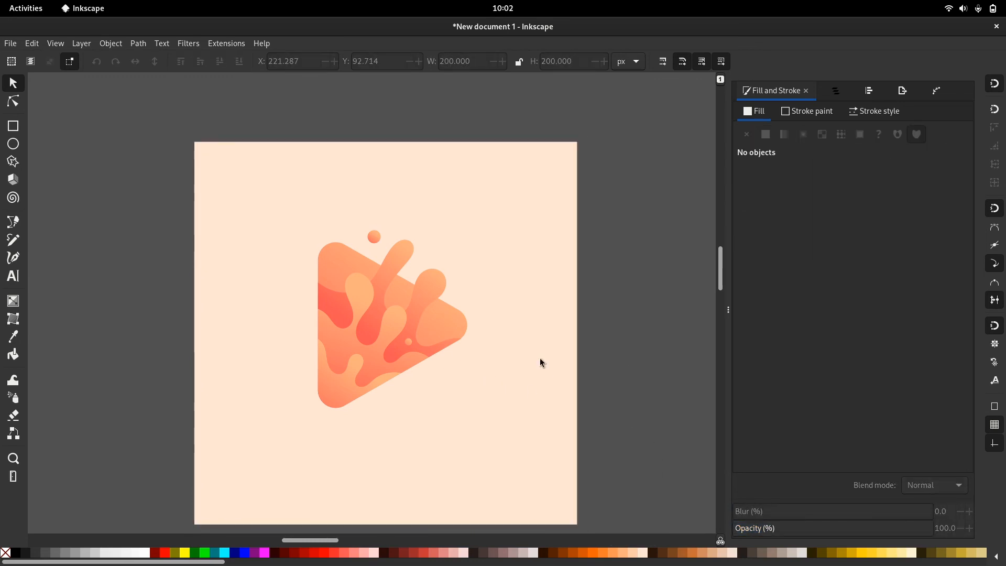
- Select the three flowing finger-like layers and open the Drop Shadow filter for them with live preview enabled
scroll(405, 323, up, 1)
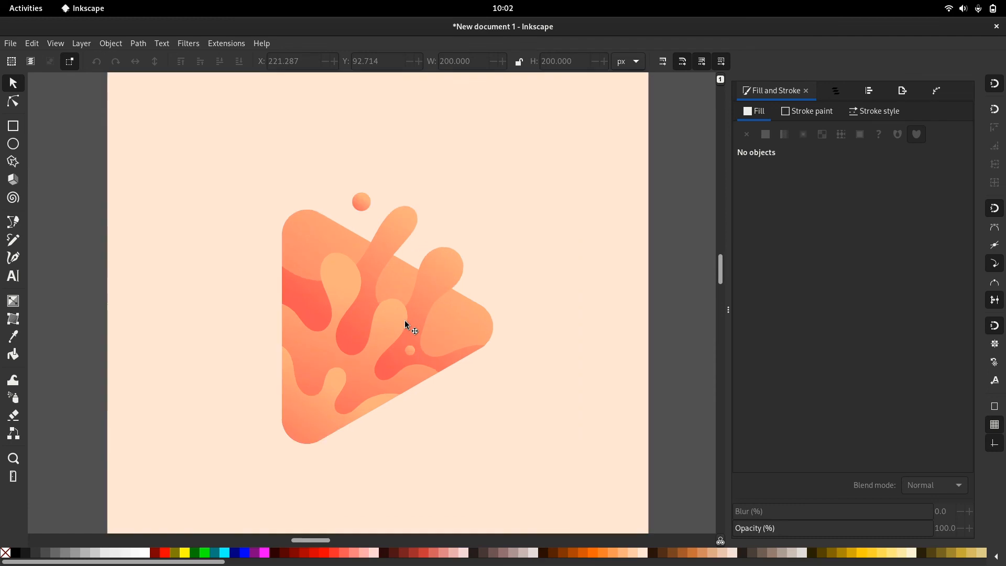
click(438, 288)
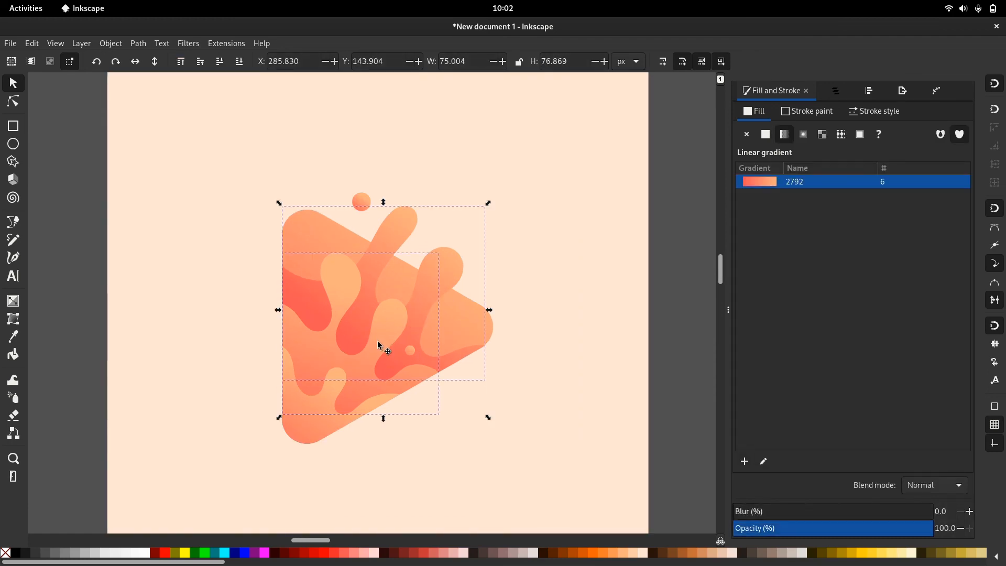
shift+click(321, 431)
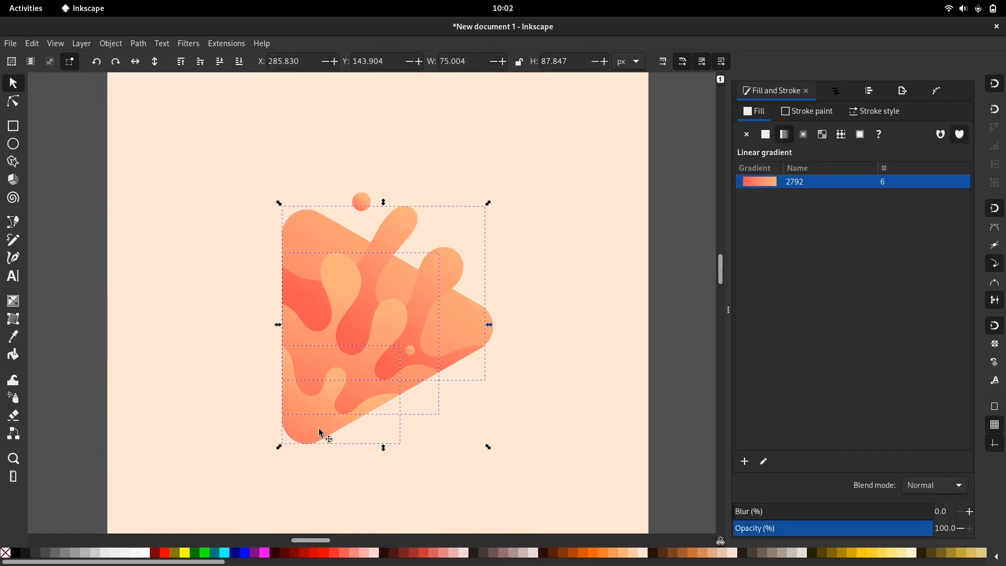
click(164, 43)
click(166, 43)
click(145, 44)
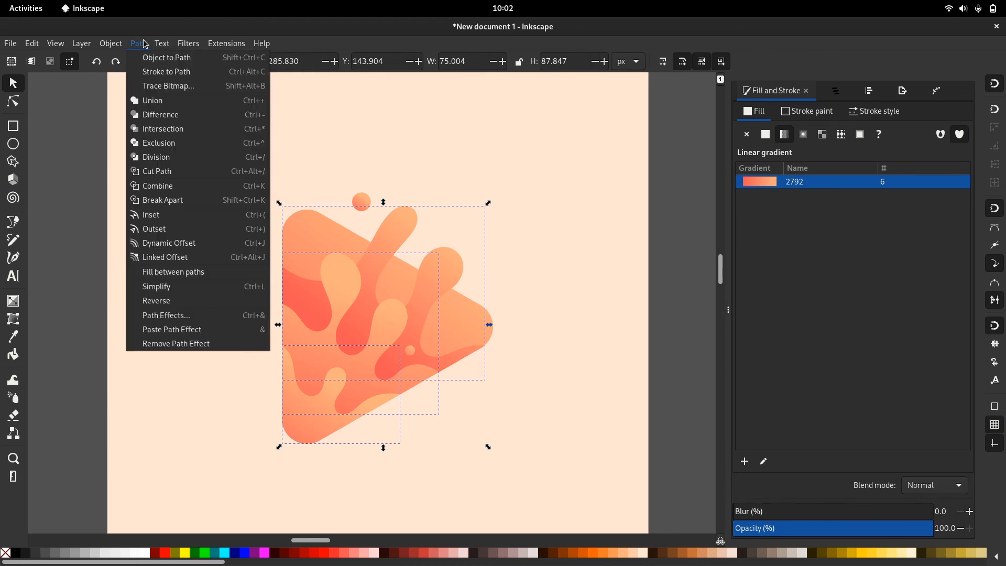
click(145, 44)
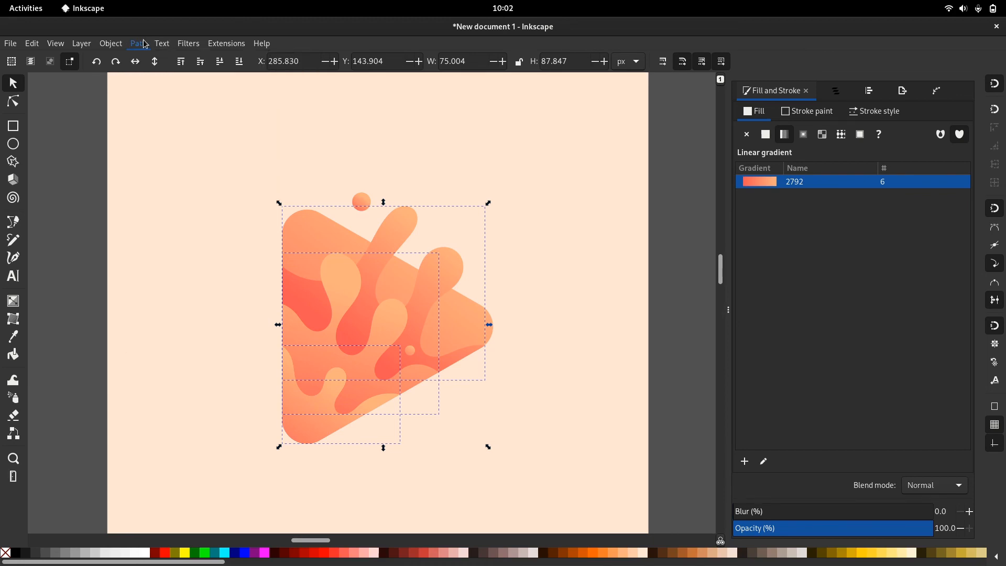
click(190, 43)
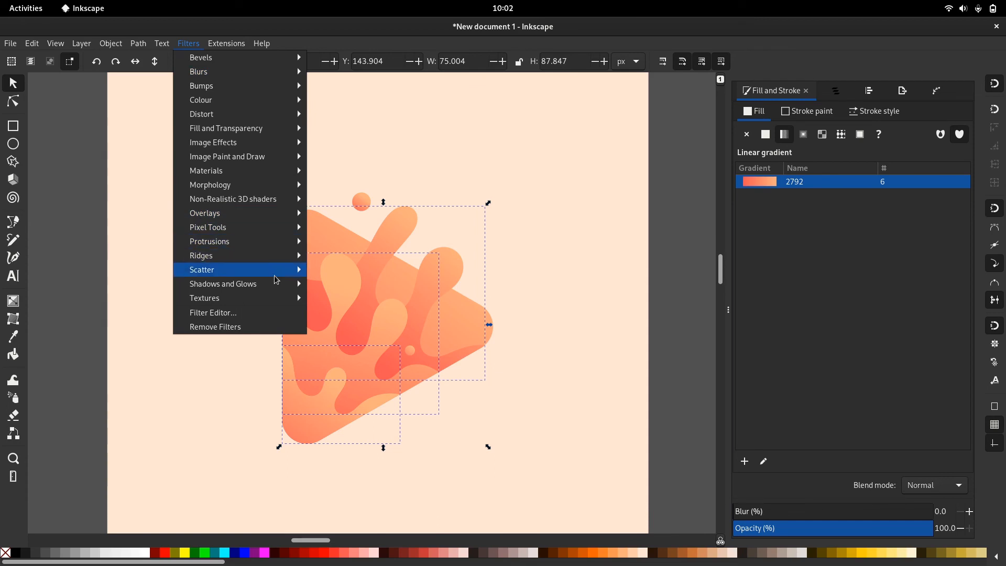
mouse_move(276, 284)
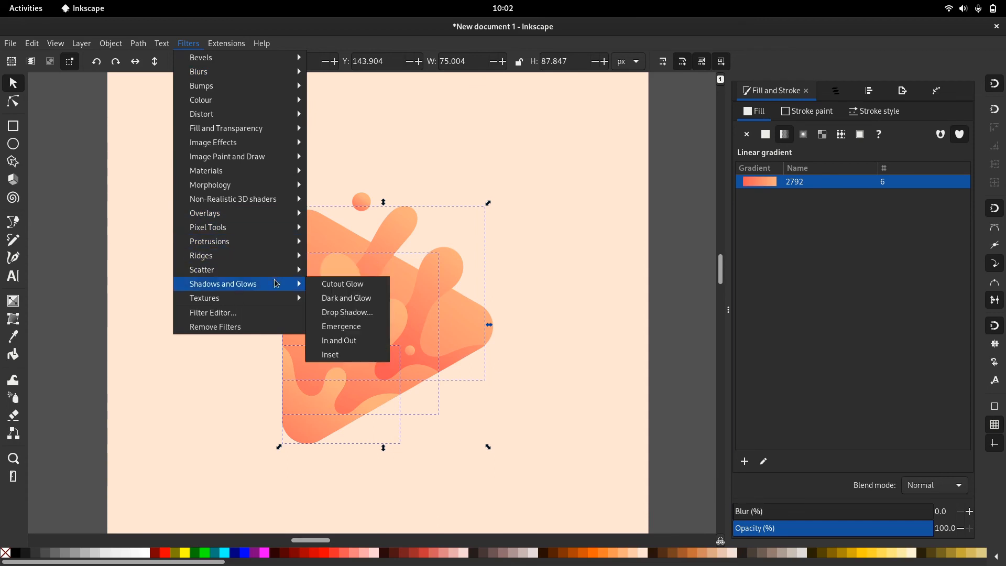
click(359, 317)
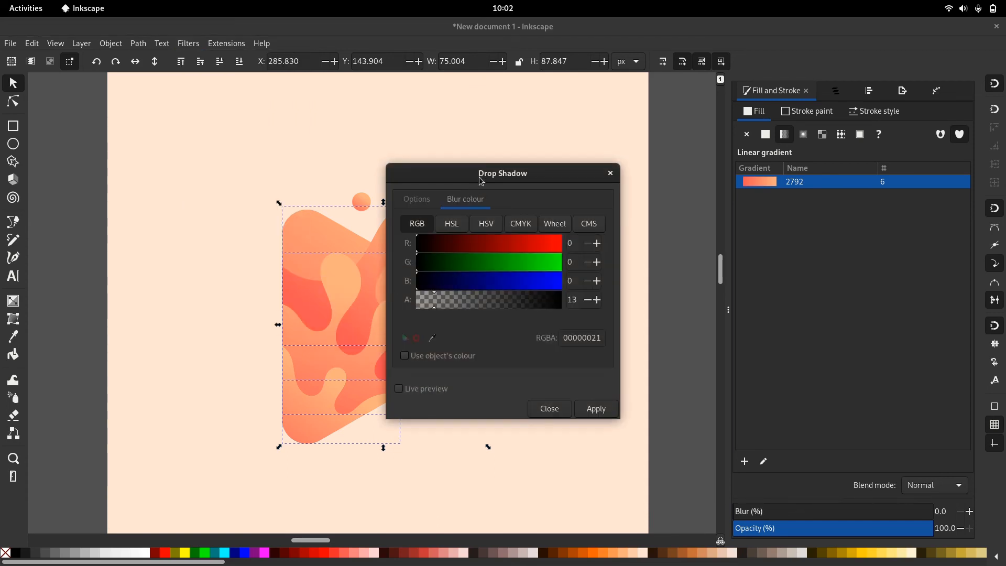
drag(529, 170, 628, 163)
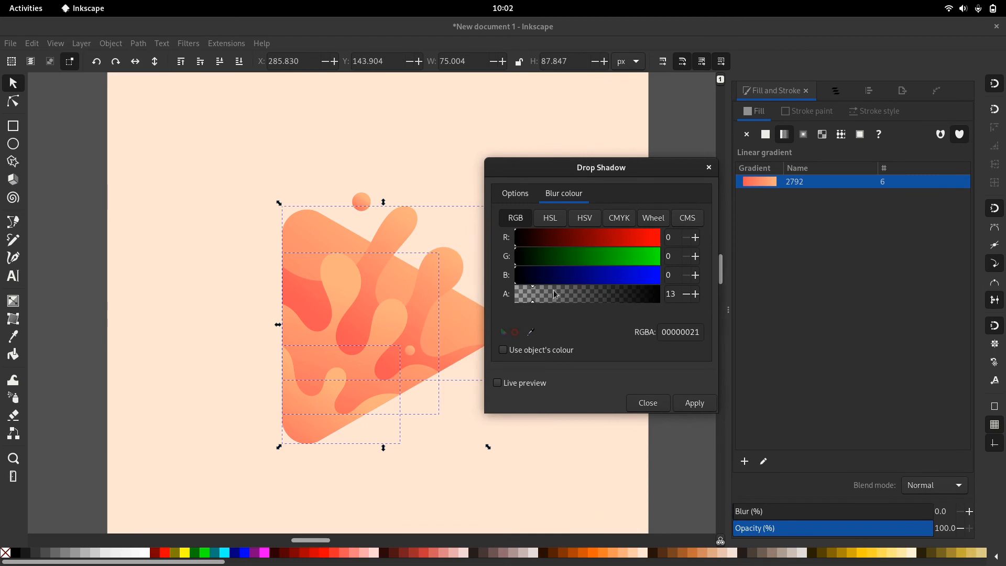
click(502, 385)
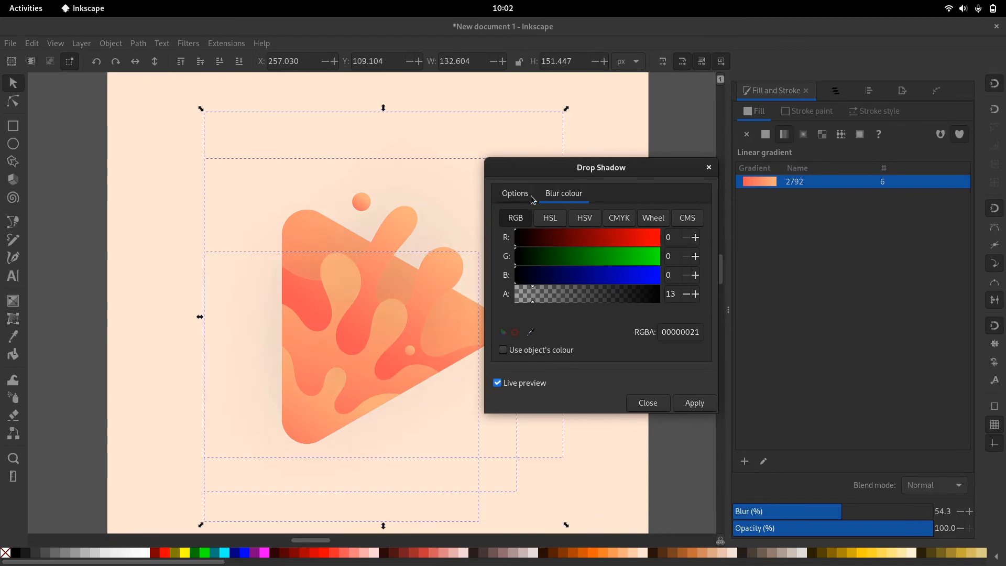
- Try shadow colour opacities of 40 and 20, settle on 12, apply the drop shadow and deselect the layers
double_click(667, 296)
text(1)
key(Tab)
click(526, 203)
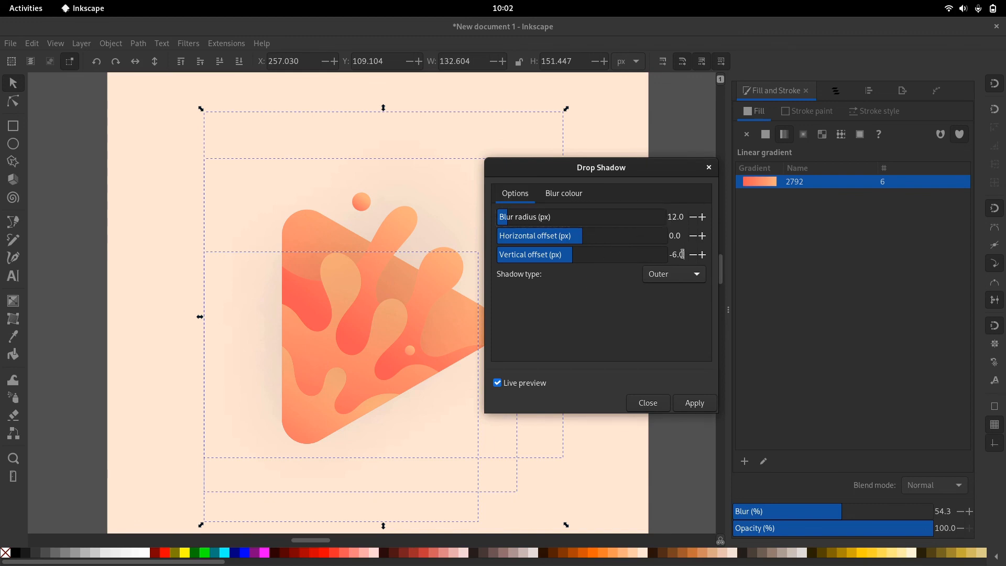
click(548, 195)
click(573, 293)
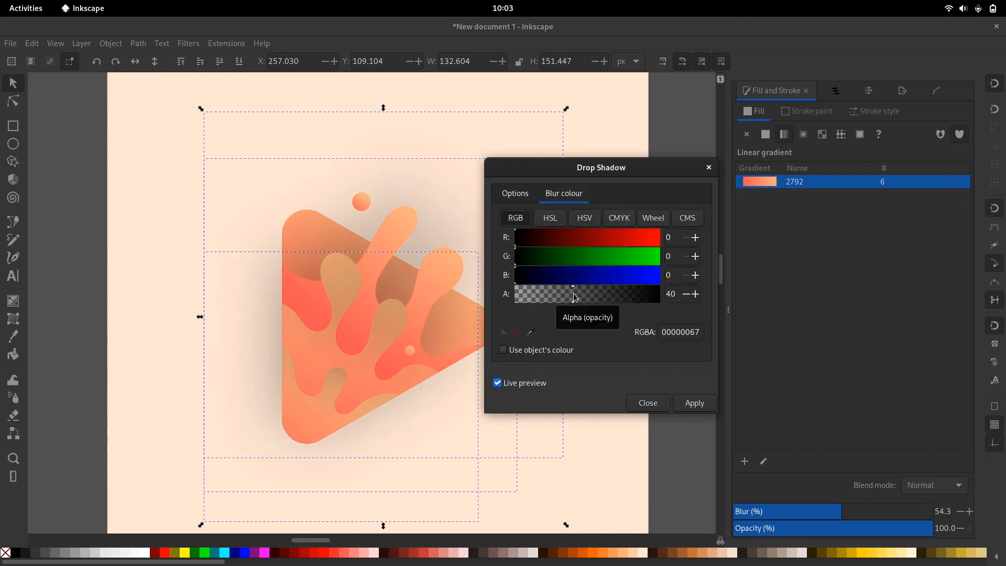
click(543, 292)
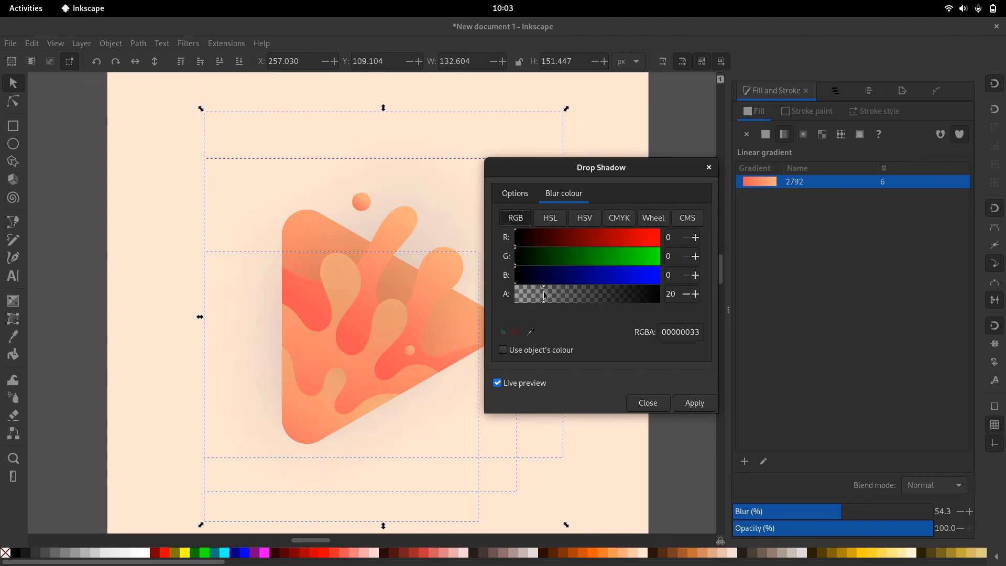
click(533, 292)
click(697, 403)
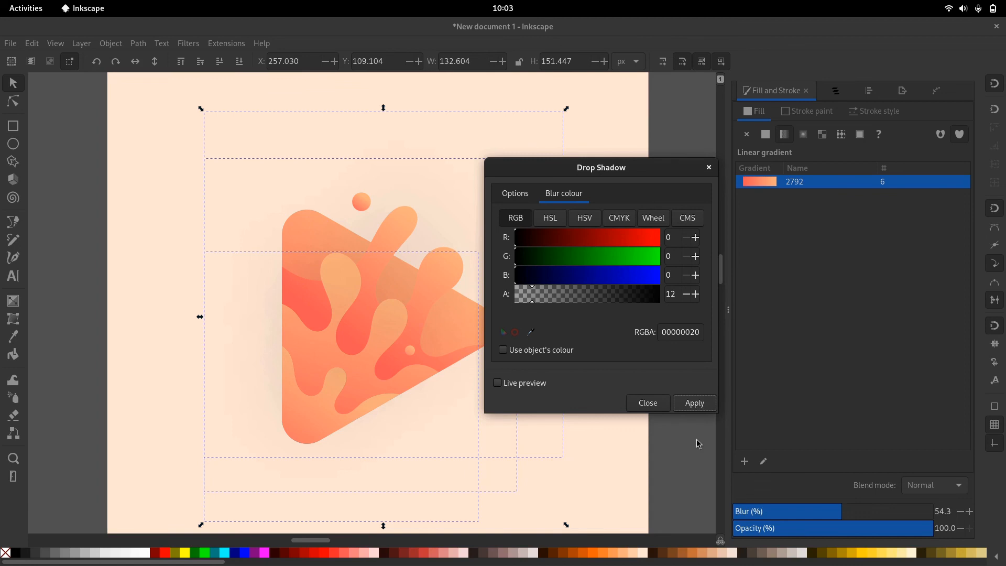
click(655, 403)
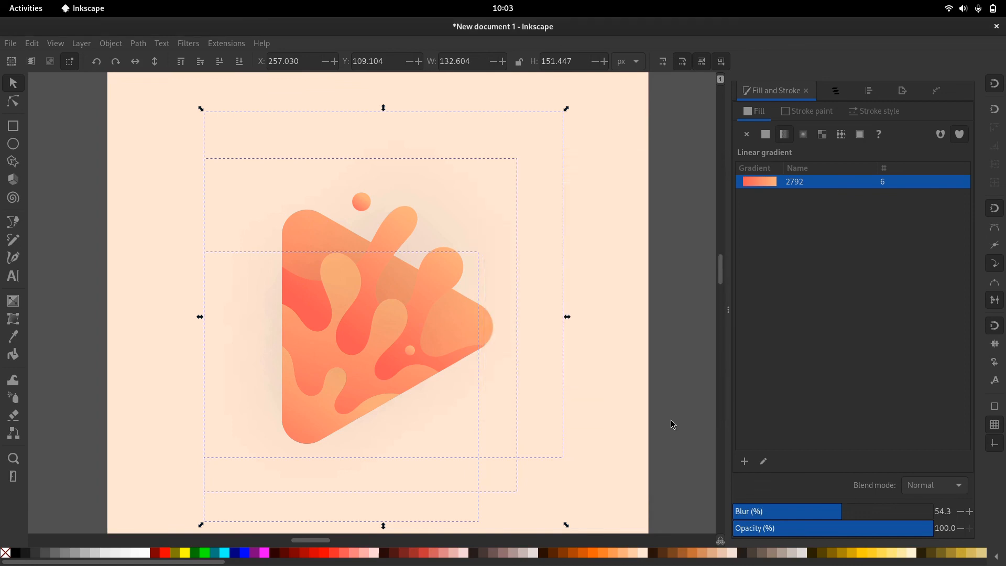
click(666, 379)
- Adjust the rounded triangle's gradient so it starts beyond its lower-left corner and ends near the triangle's centre
click(472, 331)
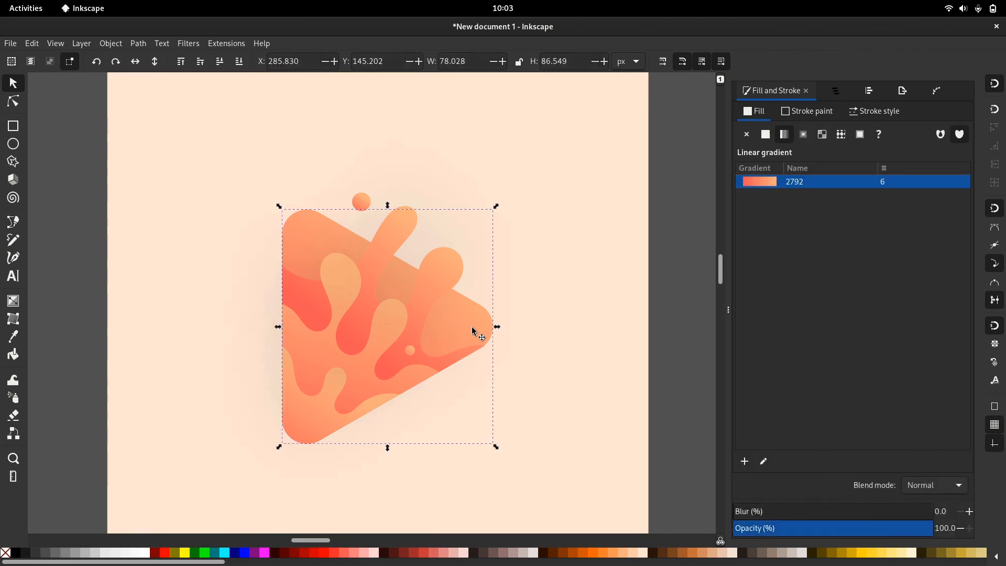
key(g)
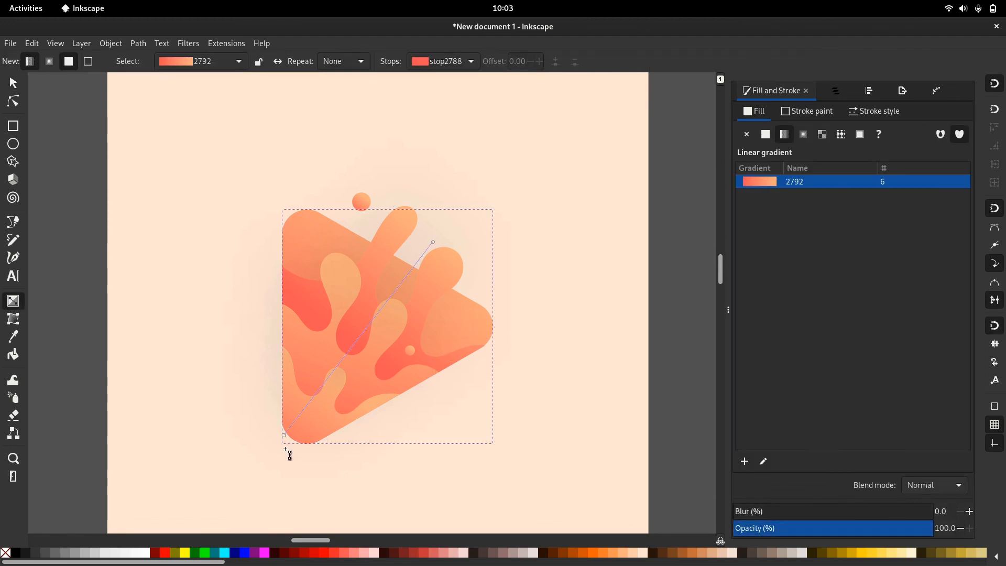
drag(284, 435, 319, 403)
mouse_move(279, 463)
mouse_down()
mouse_move(247, 504)
mouse_move(256, 477)
mouse_up()
click(430, 243)
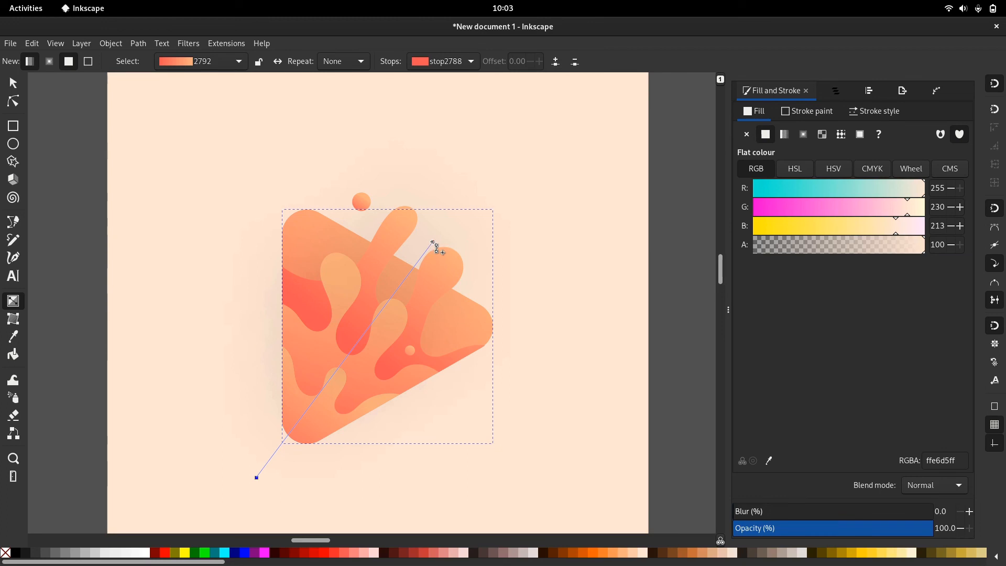
mouse_move(432, 244)
mouse_down()
mouse_move(406, 287)
mouse_move(362, 318)
mouse_move(384, 308)
mouse_up()
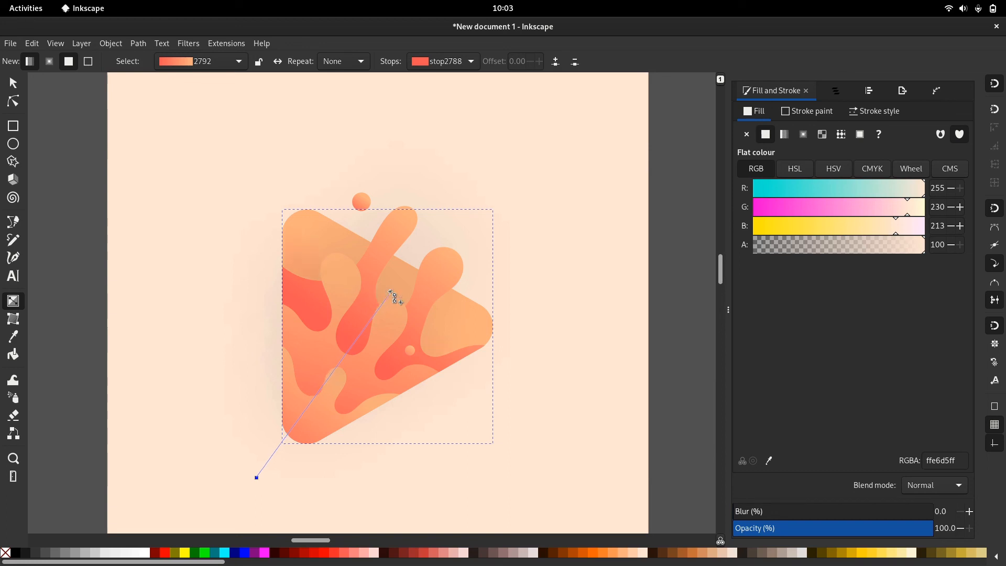
drag(380, 304, 391, 291)
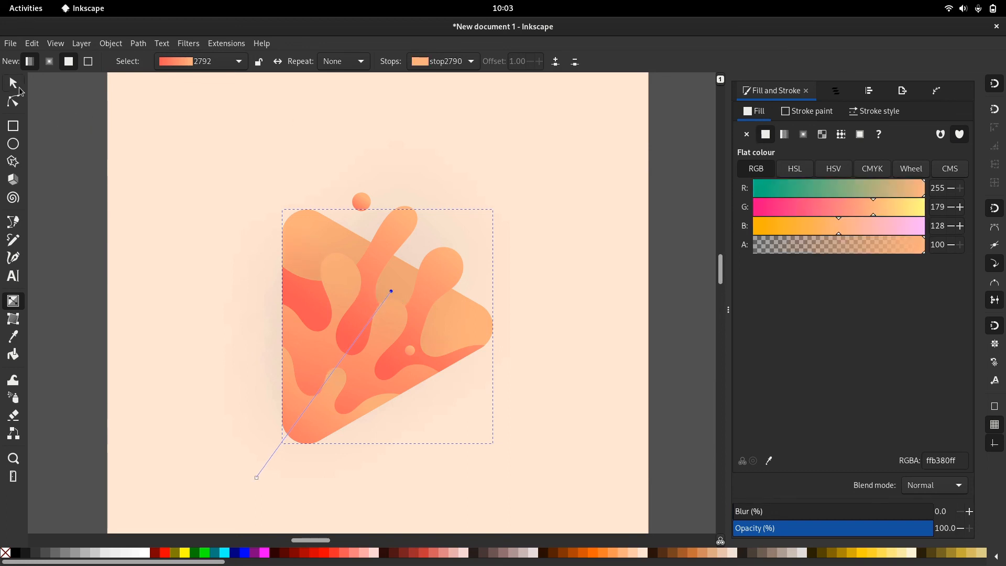
click(13, 83)
click(66, 126)
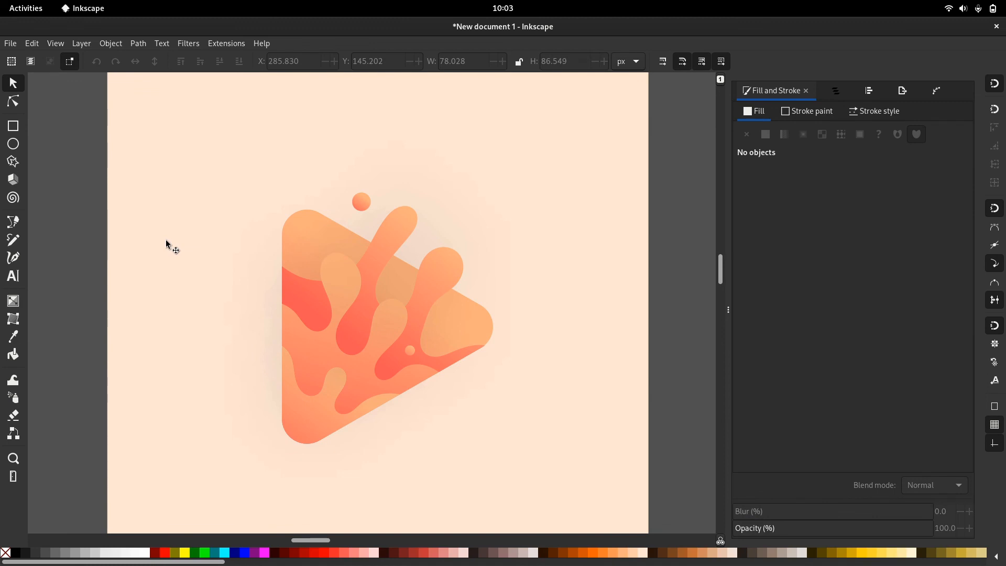
- Centre the peach background square horizontally and vertically on the rounded triangle, using the triangle as the alignment reference
scroll(165, 240, down, 1)
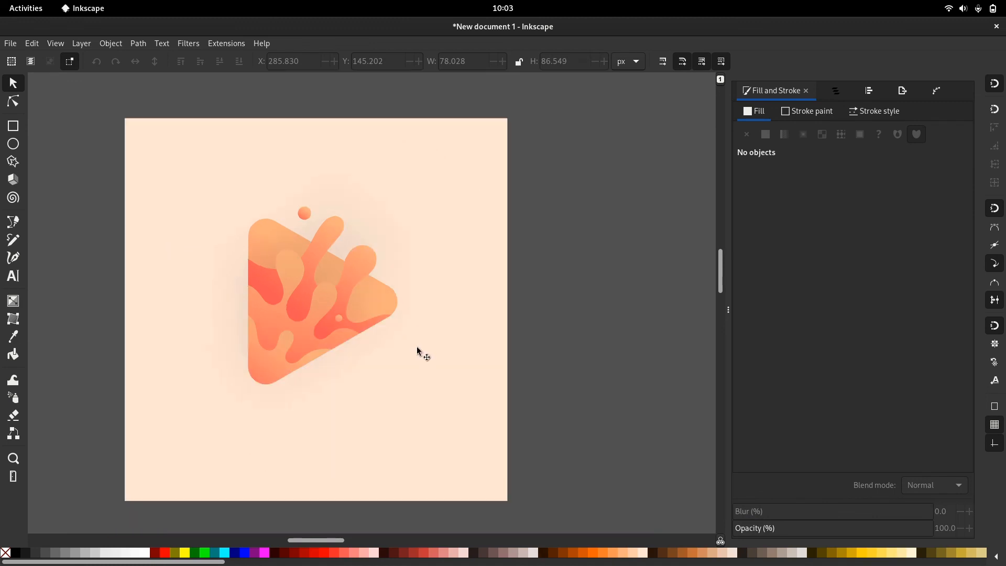
click(432, 363)
drag(432, 363, 419, 354)
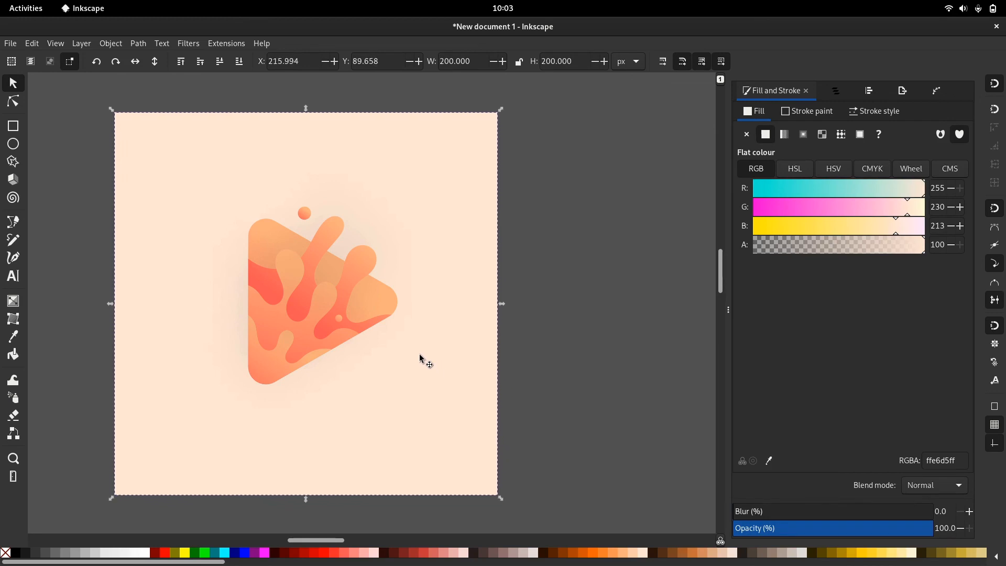
shift+click(394, 310)
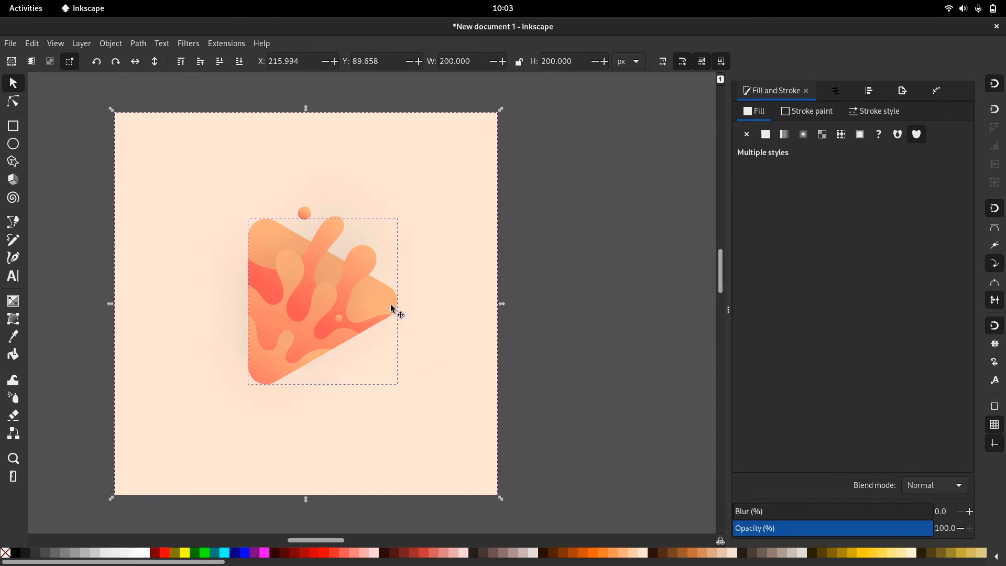
click(861, 94)
click(889, 141)
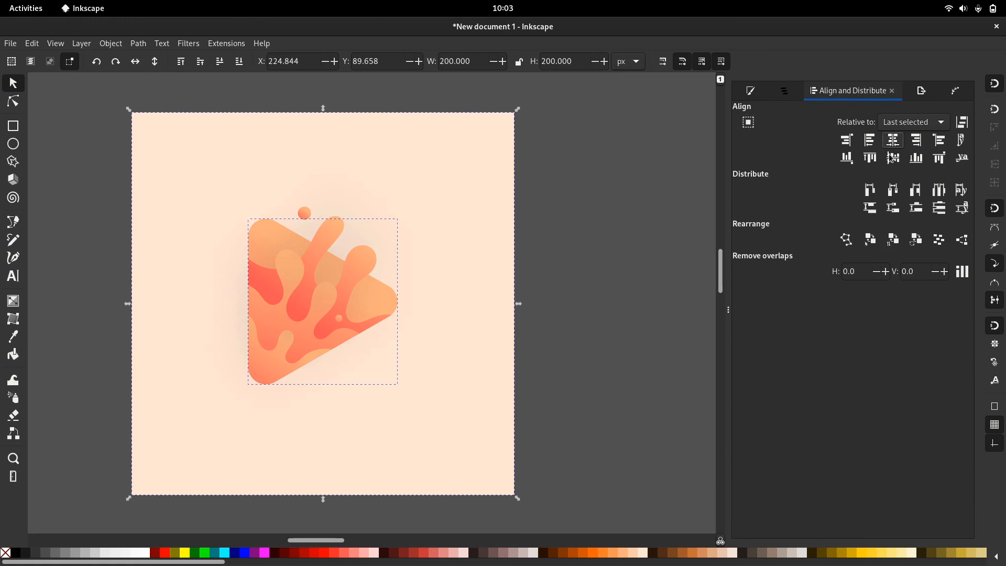
click(892, 158)
click(518, 259)
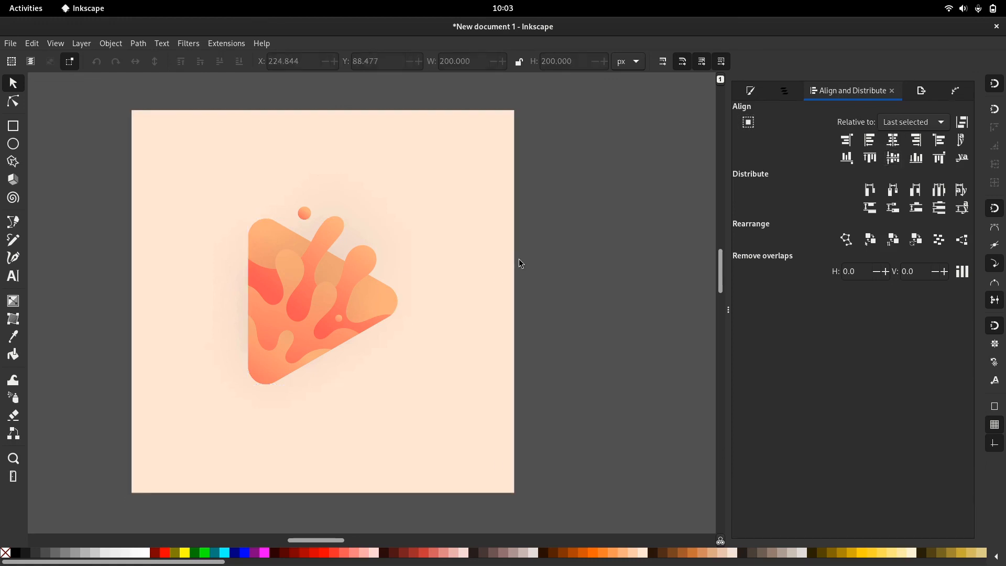
scroll(567, 261, left, 3)
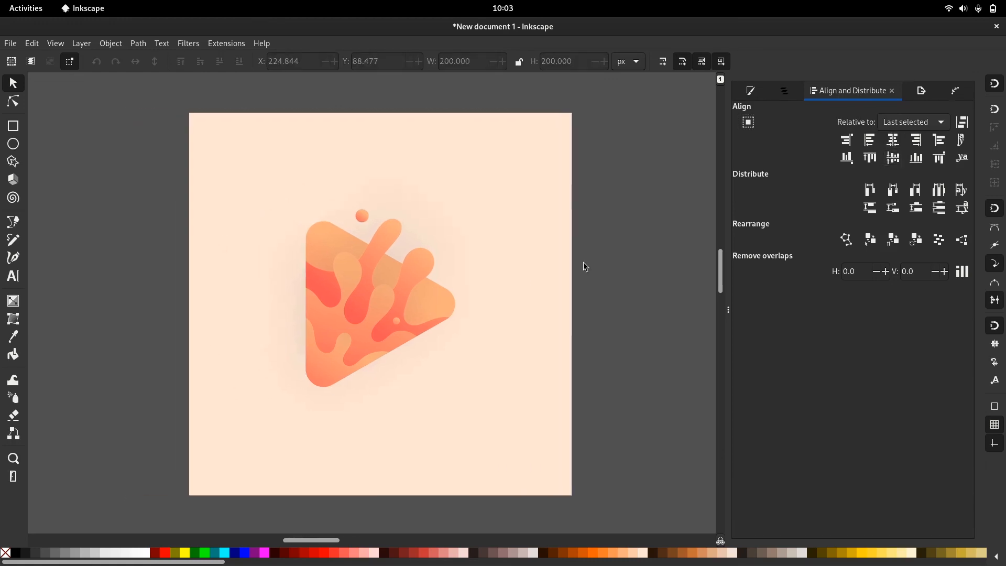